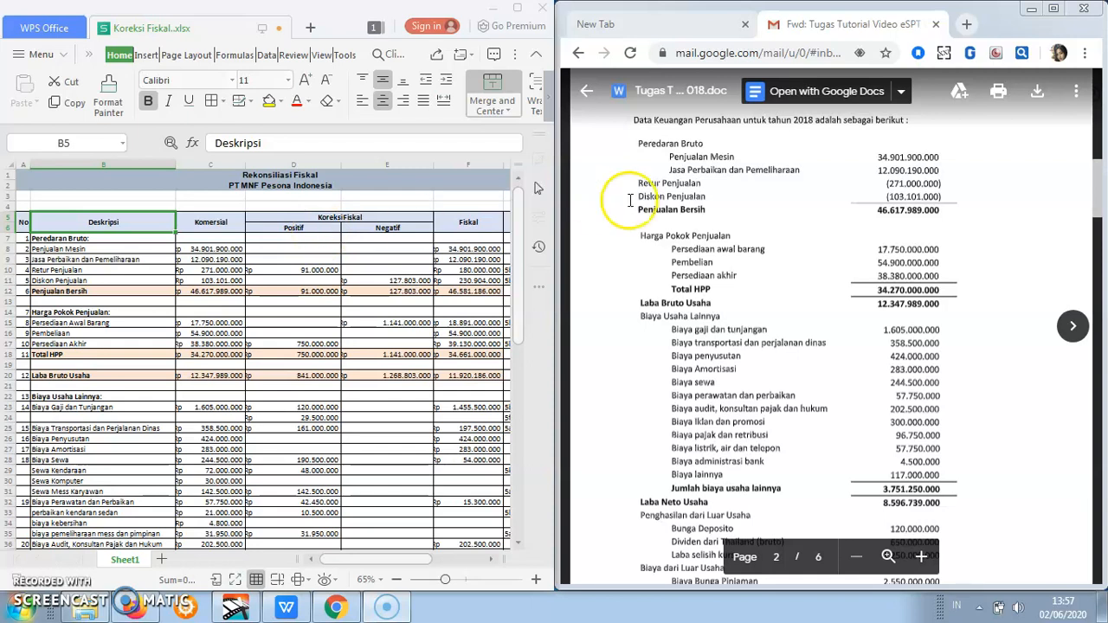
# Compare the Retur Penjualan row's commercial, positive correction and fiscal cells with note 1 on sales returns in the assignment document.
pyautogui.moveTo(1099, 202); pyautogui.dragTo(1102, 249)
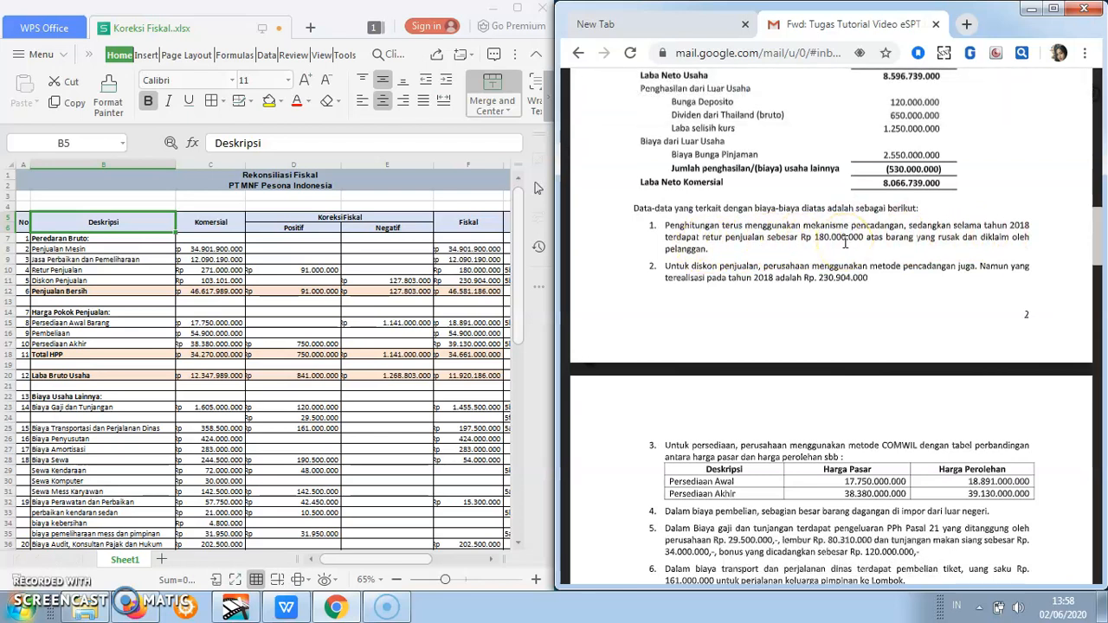
pyautogui.click(135, 269)
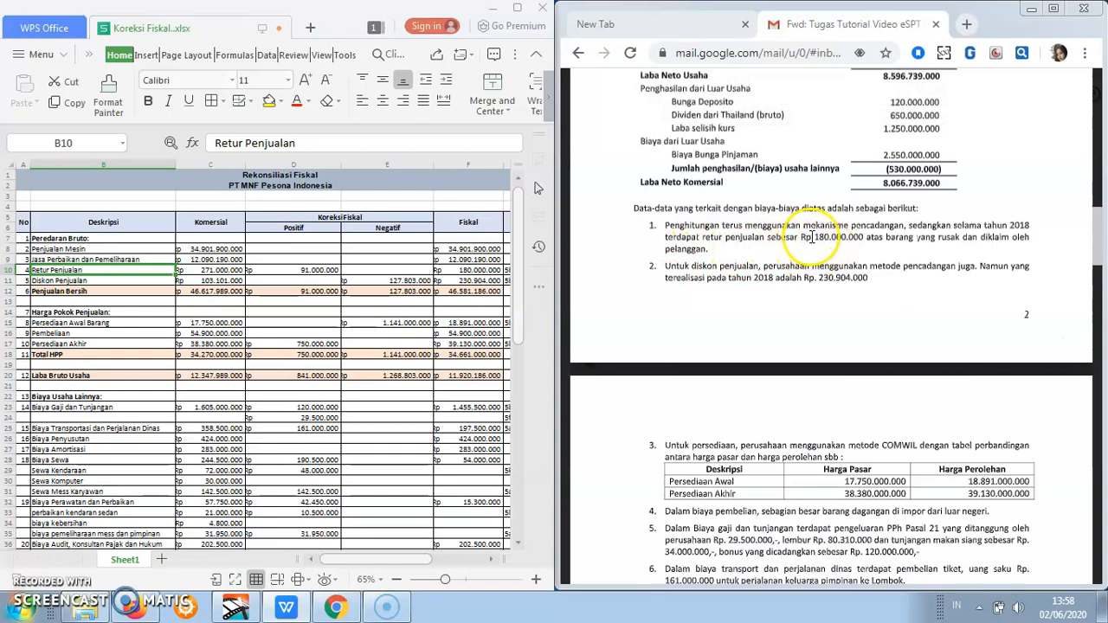
pyautogui.moveTo(801, 237); pyautogui.dragTo(849, 235)
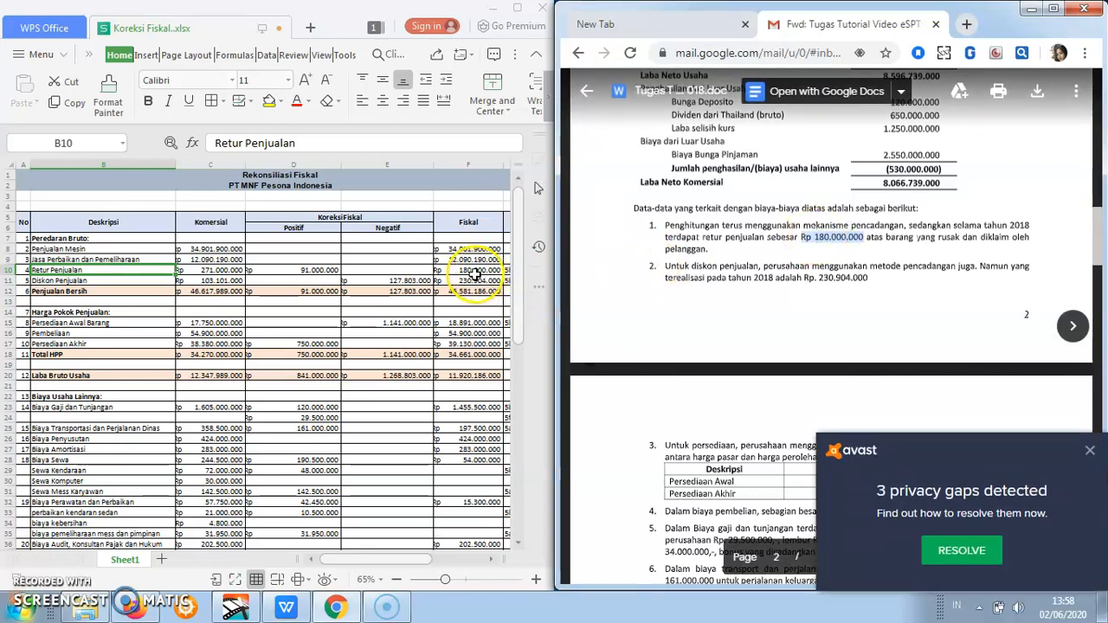
pyautogui.click(476, 272)
pyautogui.click(441, 270)
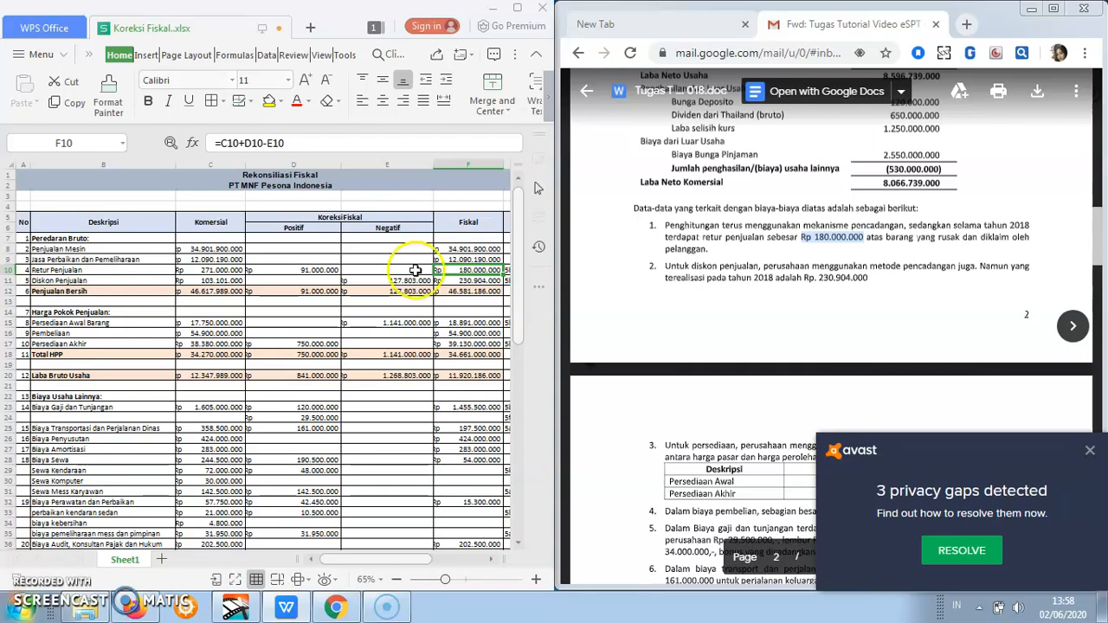
pyautogui.click(320, 269)
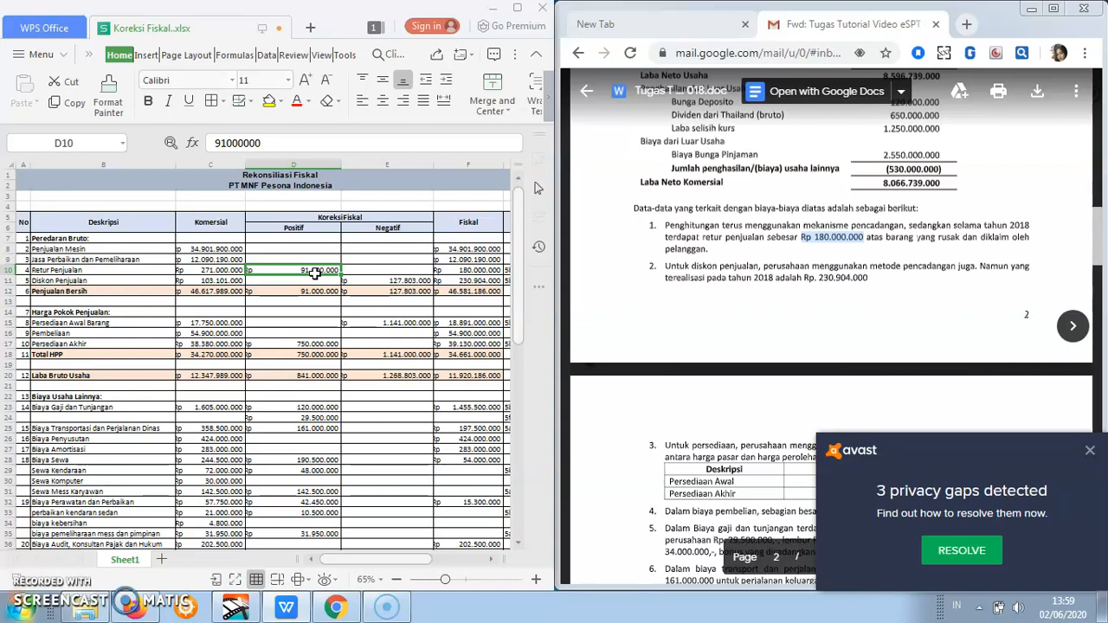
pyautogui.click(227, 270)
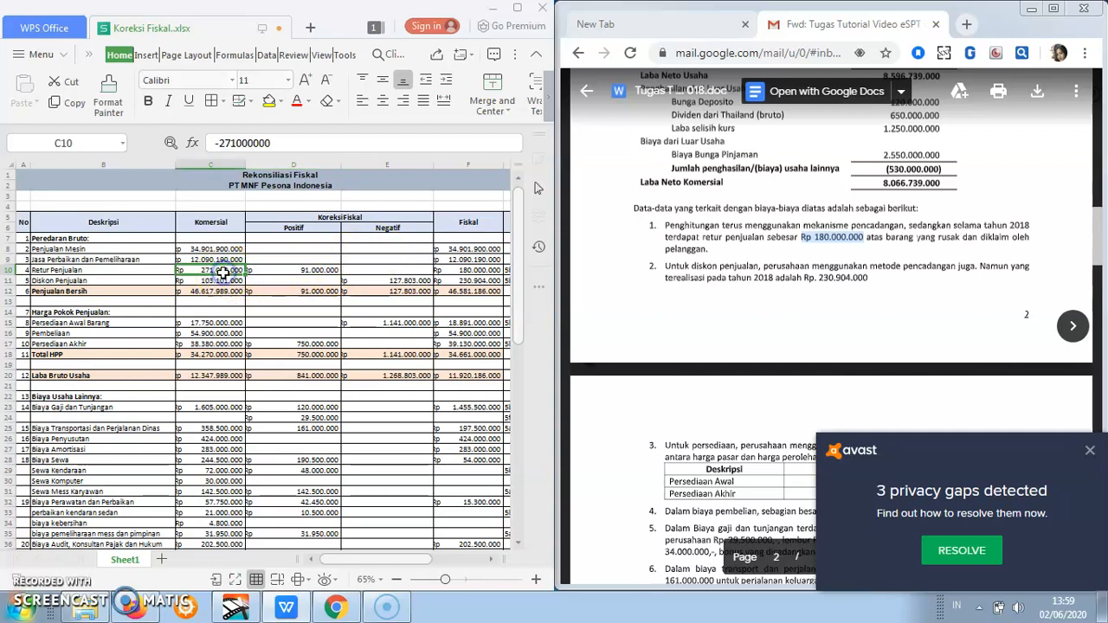
pyautogui.click(451, 272)
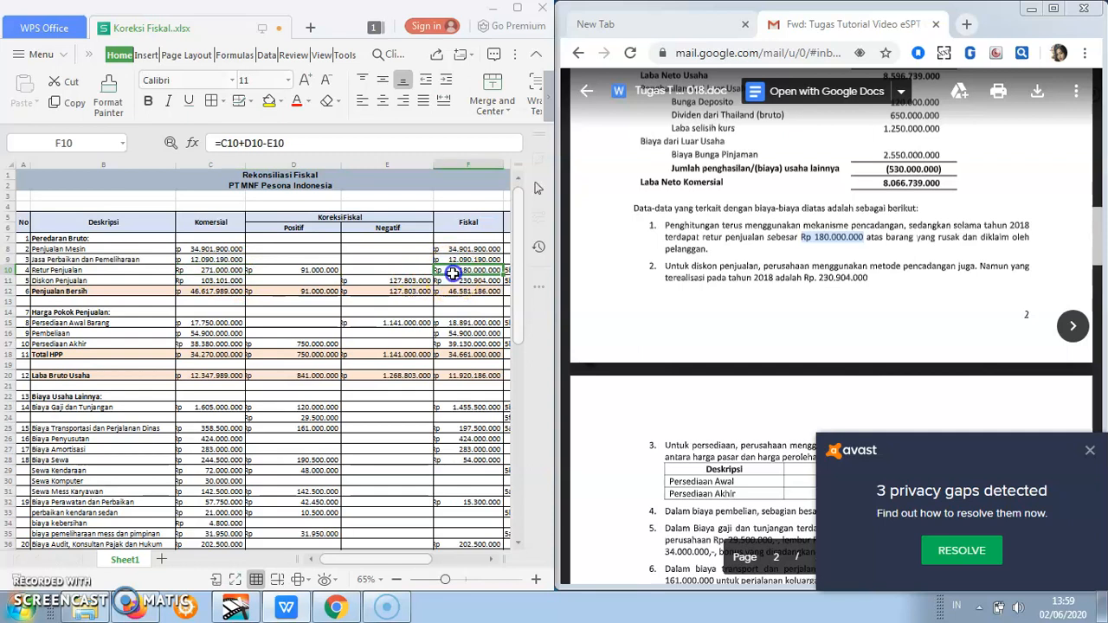
pyautogui.click(293, 270)
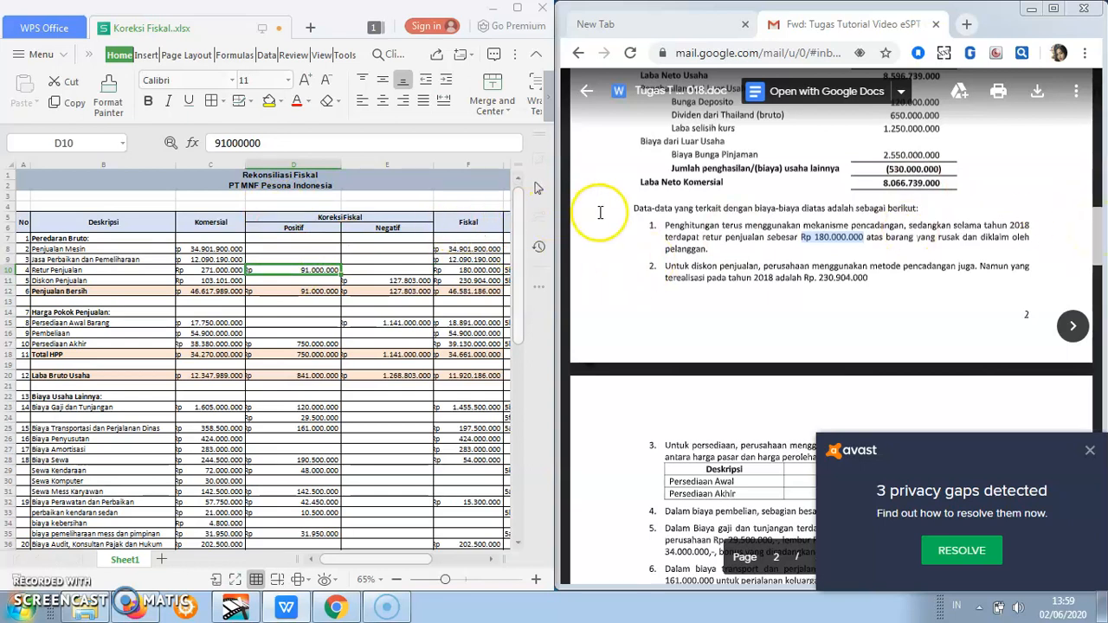
pyautogui.click(803, 232)
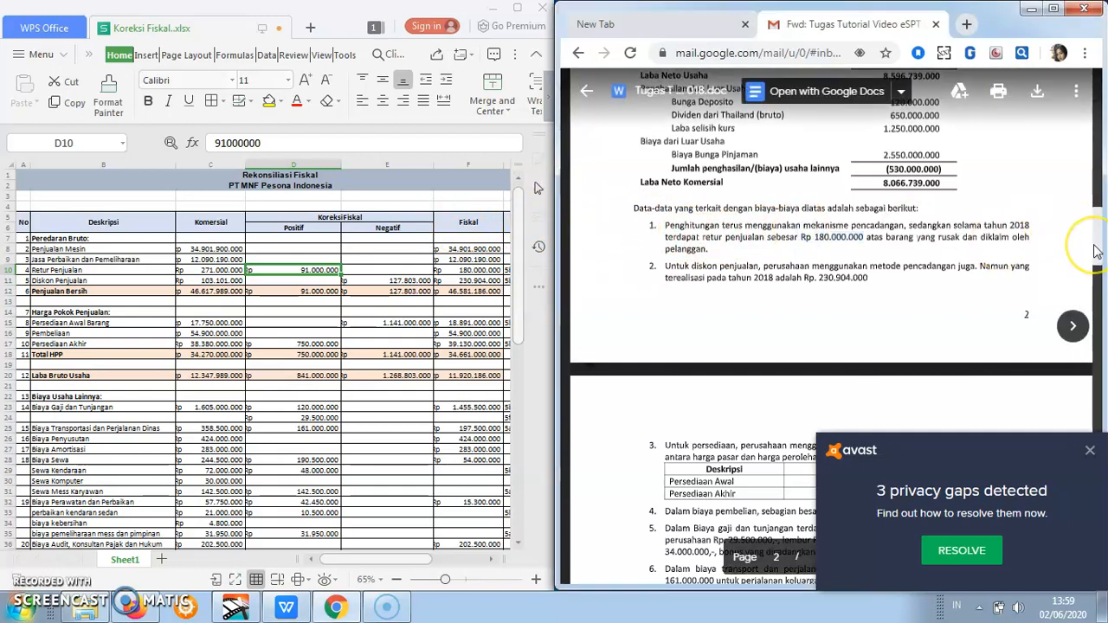
# Dismiss the Avast notification and check the Diskon Penjualan row's fiscal, commercial and negative correction cells against note 2.
pyautogui.scroll(-2, 1096, 251)
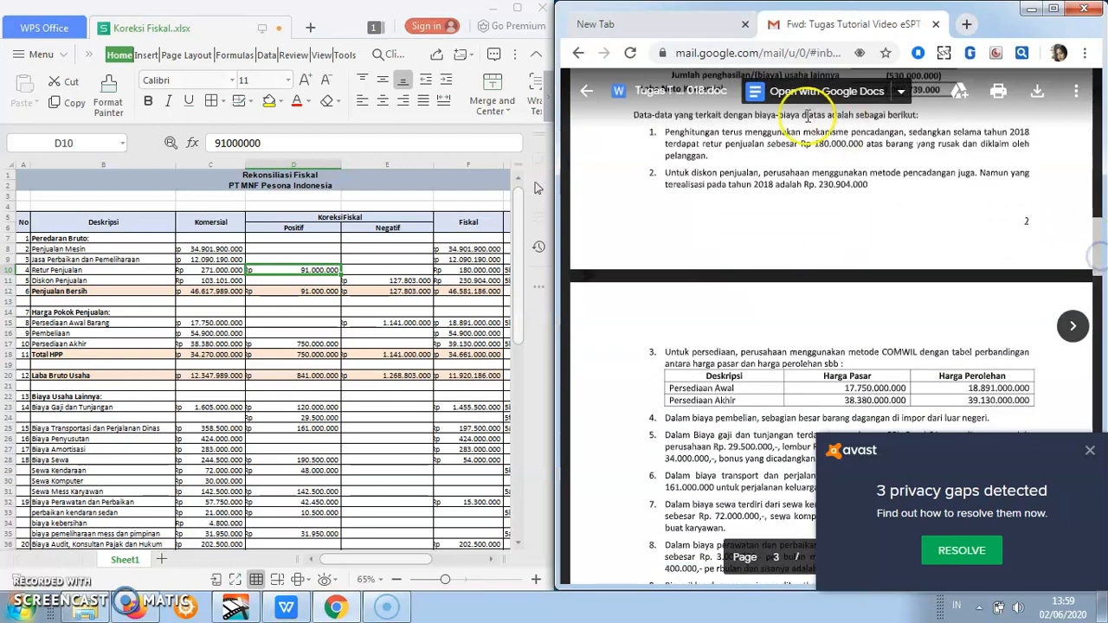
pyautogui.click(1088, 452)
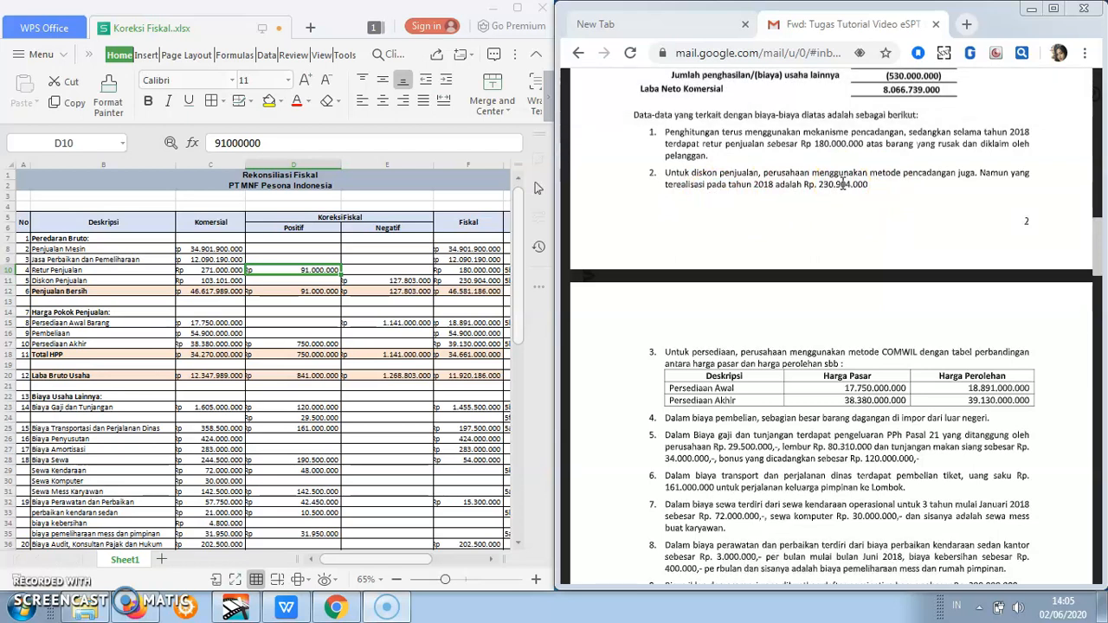
pyautogui.click(482, 282)
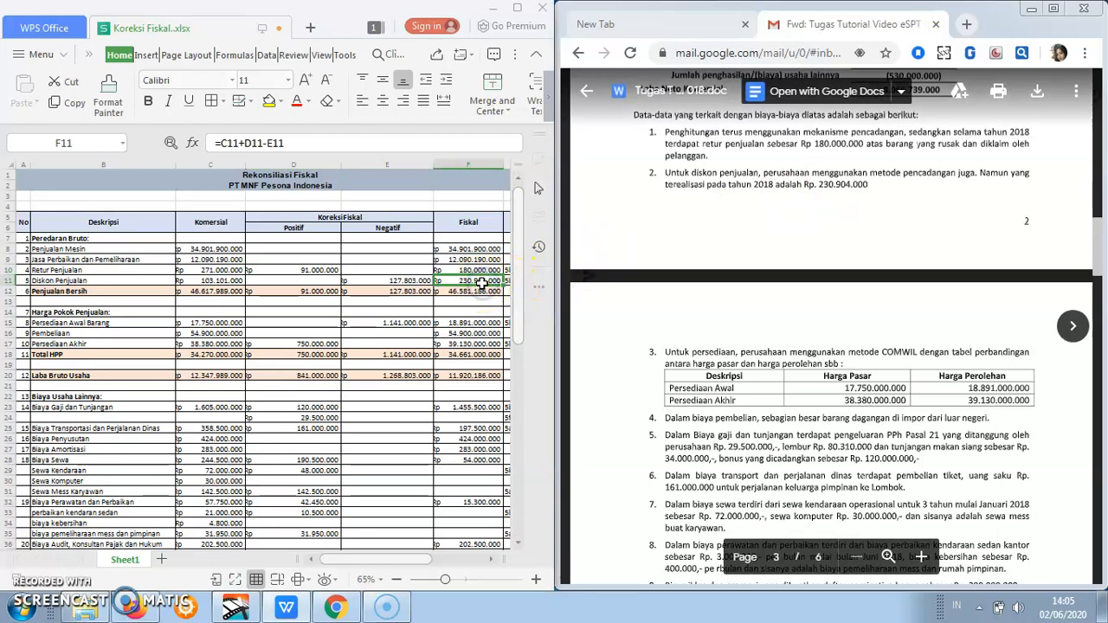
pyautogui.click(228, 281)
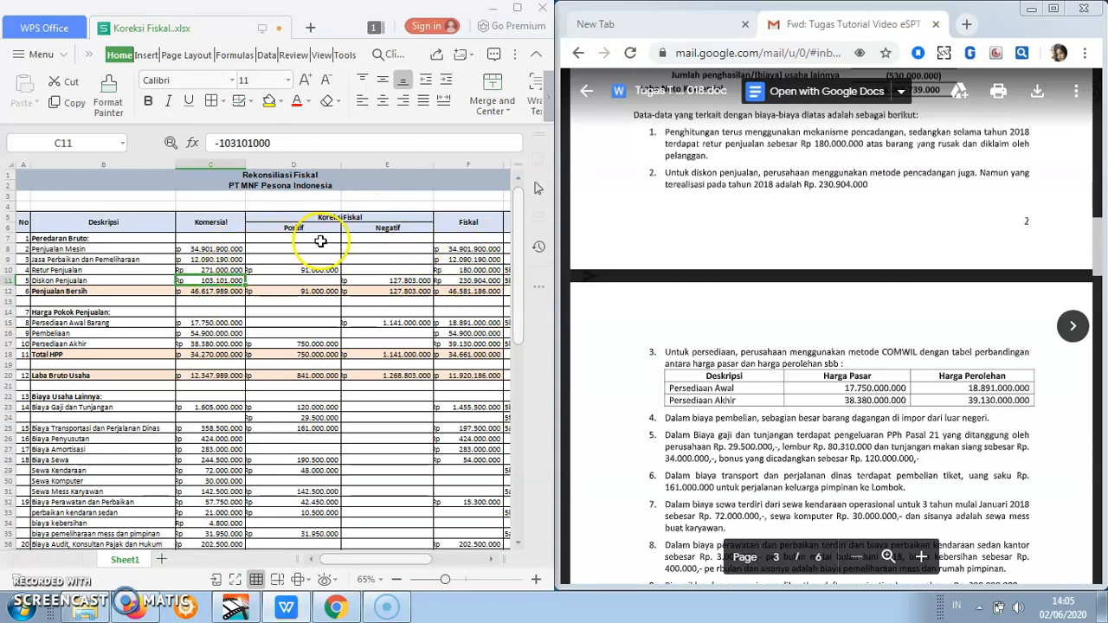
pyautogui.click(380, 282)
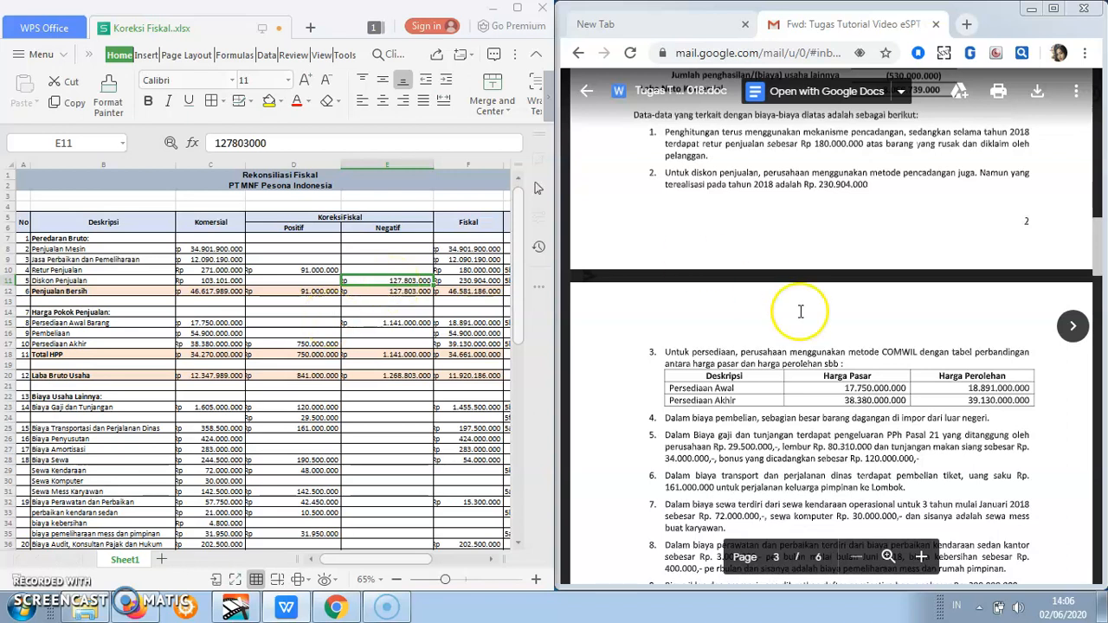
# Check the Persediaan Awal Barang and Persediaan Akhir rows against the market and acquisition prices in note 3.
pyautogui.moveTo(1097, 250); pyautogui.dragTo(1099, 279)
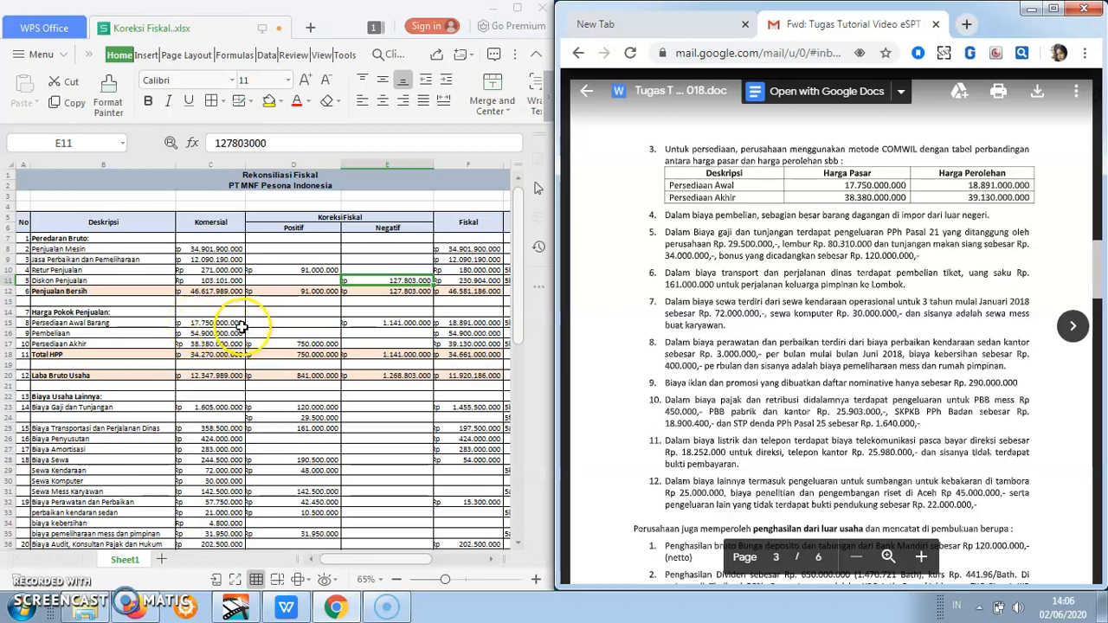
pyautogui.click(242, 322)
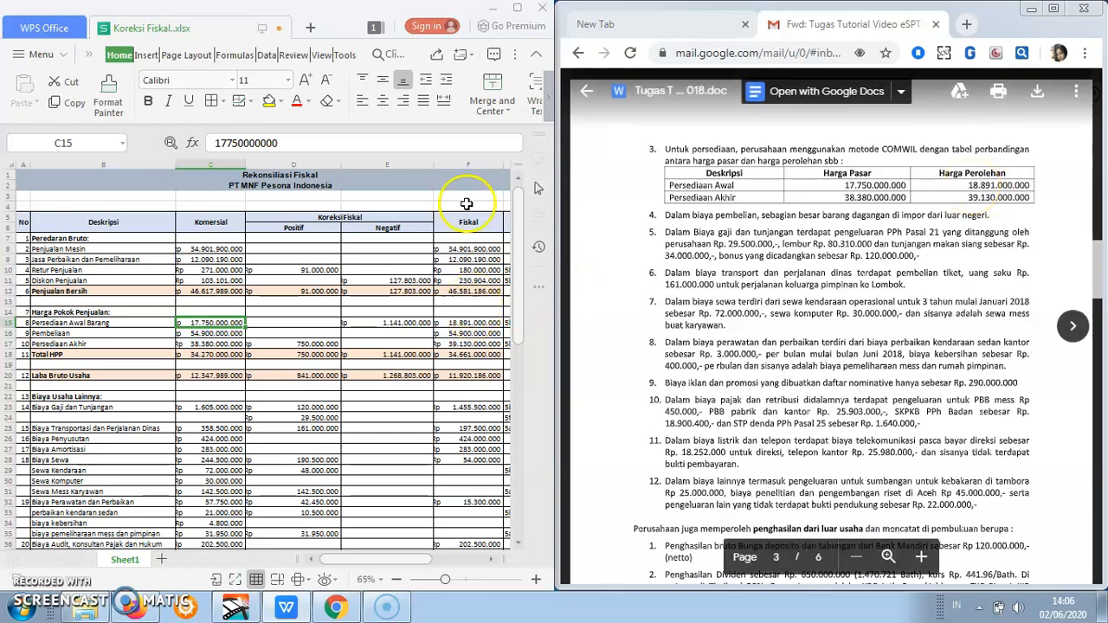
pyautogui.click(472, 324)
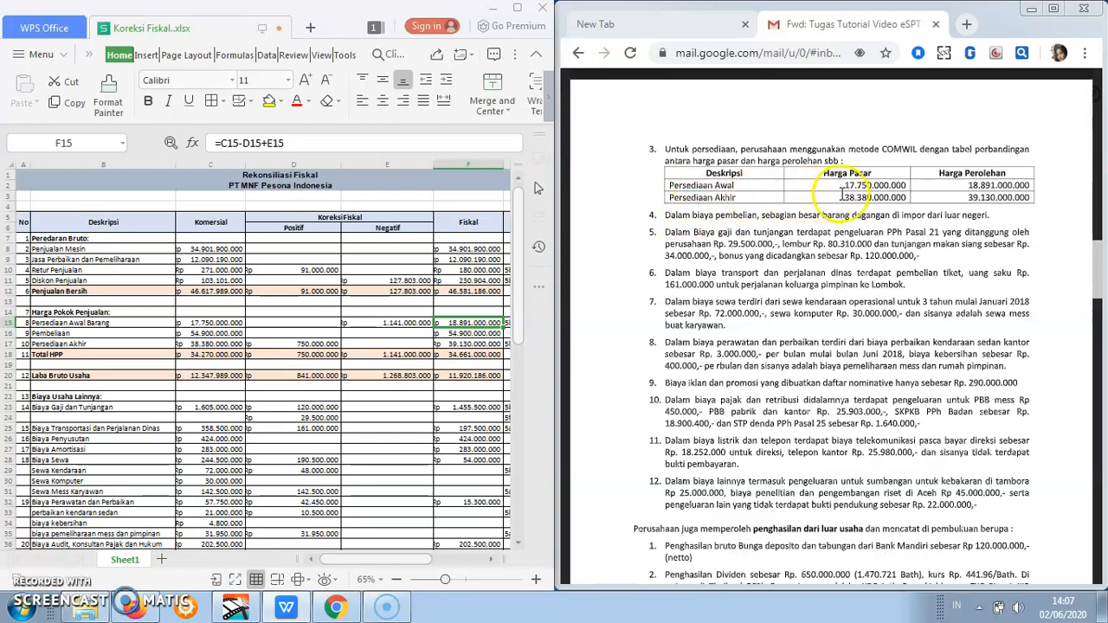
pyautogui.click(234, 345)
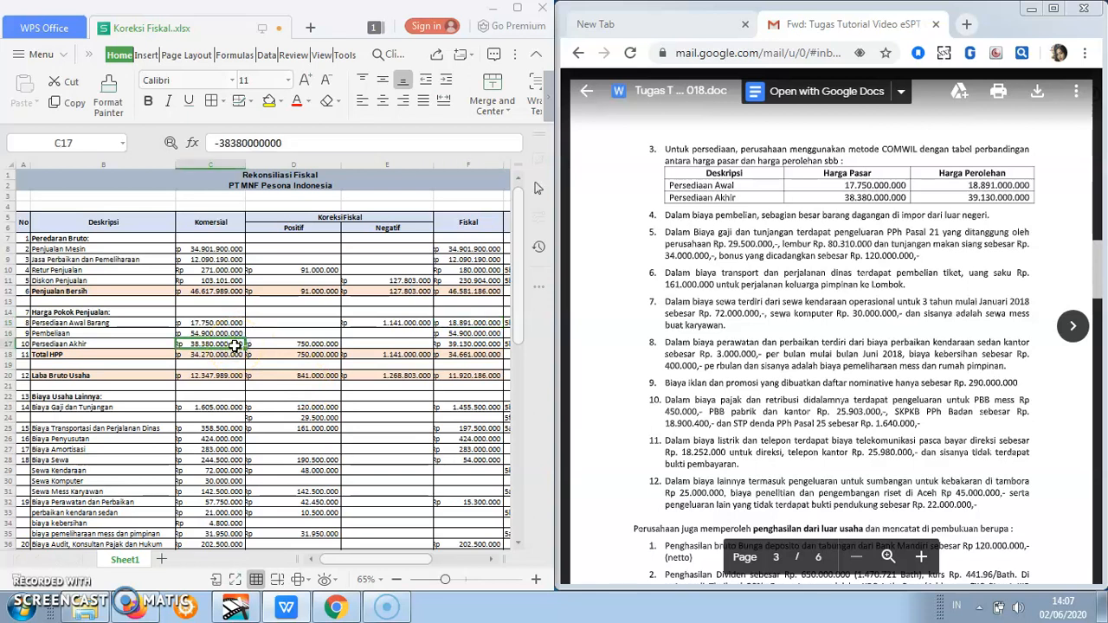
pyautogui.click(452, 344)
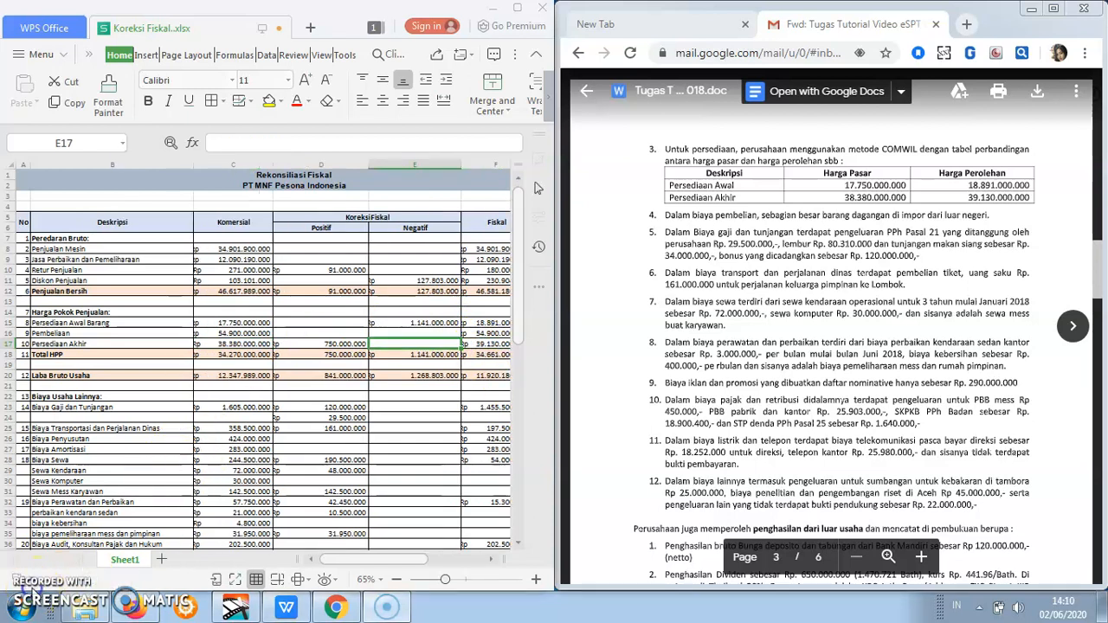
pyautogui.click(339, 345)
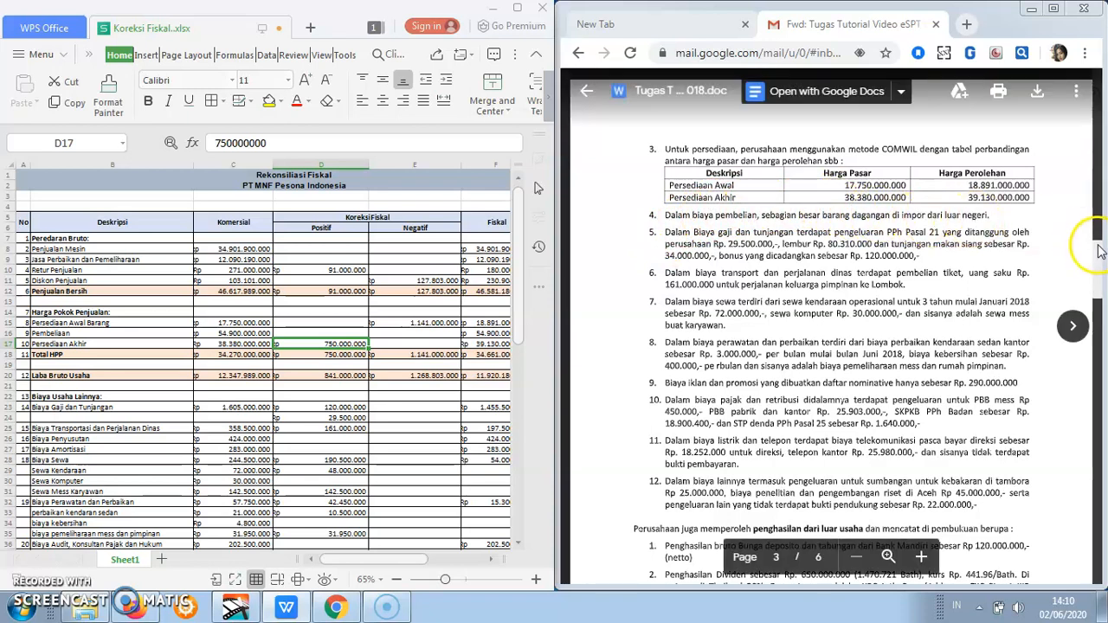
# Examine the Biaya Gaji dan Tunjangan commercial amount, its two positive corrections and the fiscal formula against note 5.
pyautogui.scroll(-1, 1098, 251)
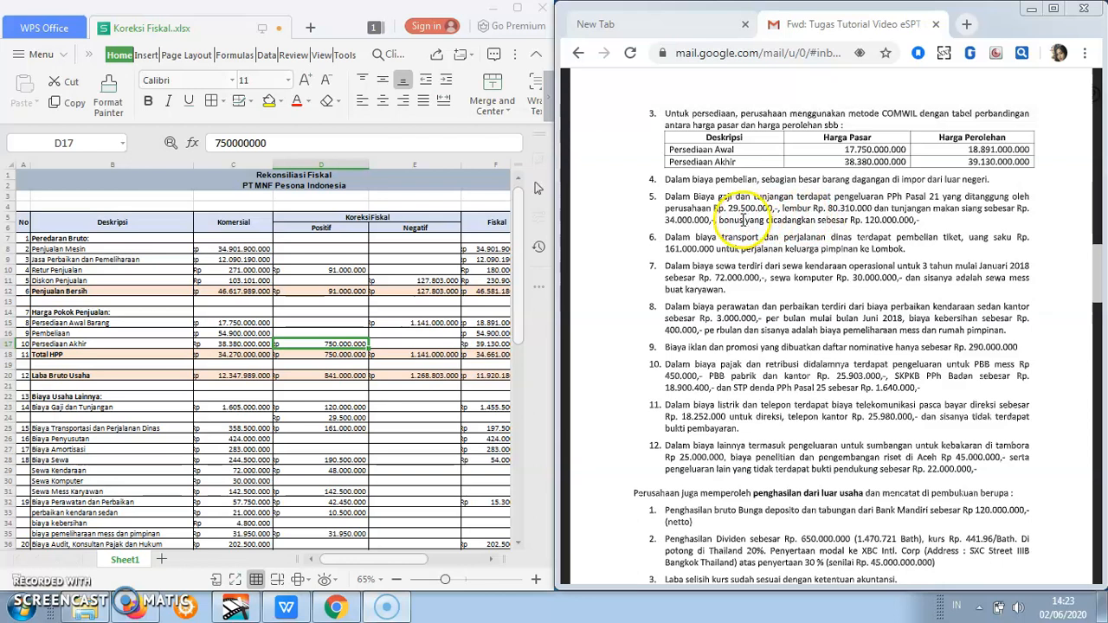
pyautogui.click(249, 409)
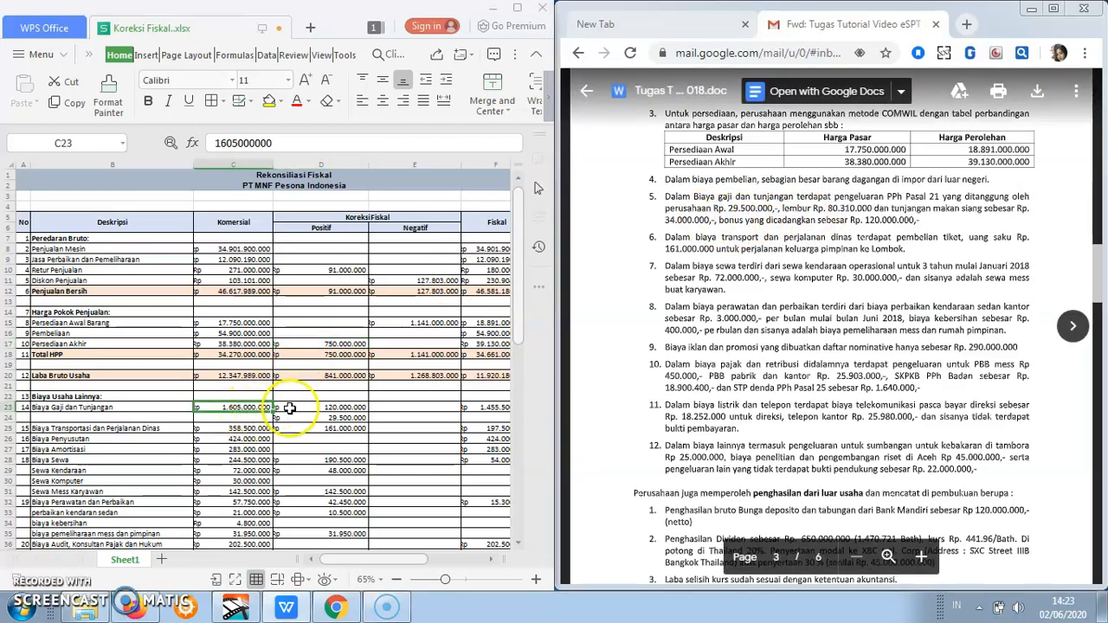
pyautogui.click(301, 408)
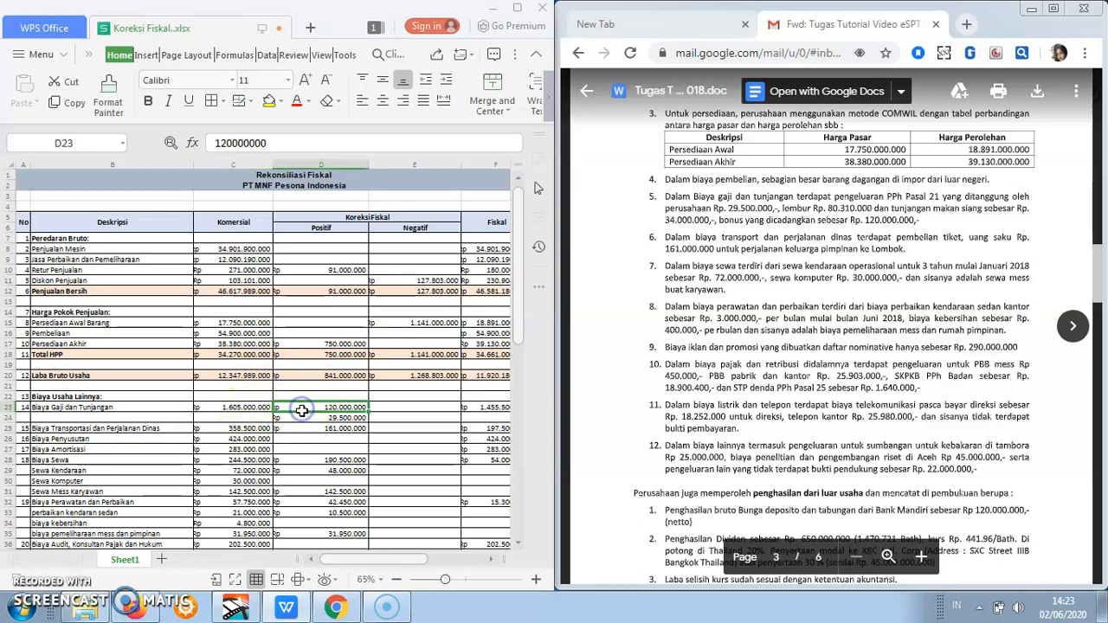
pyautogui.click(305, 418)
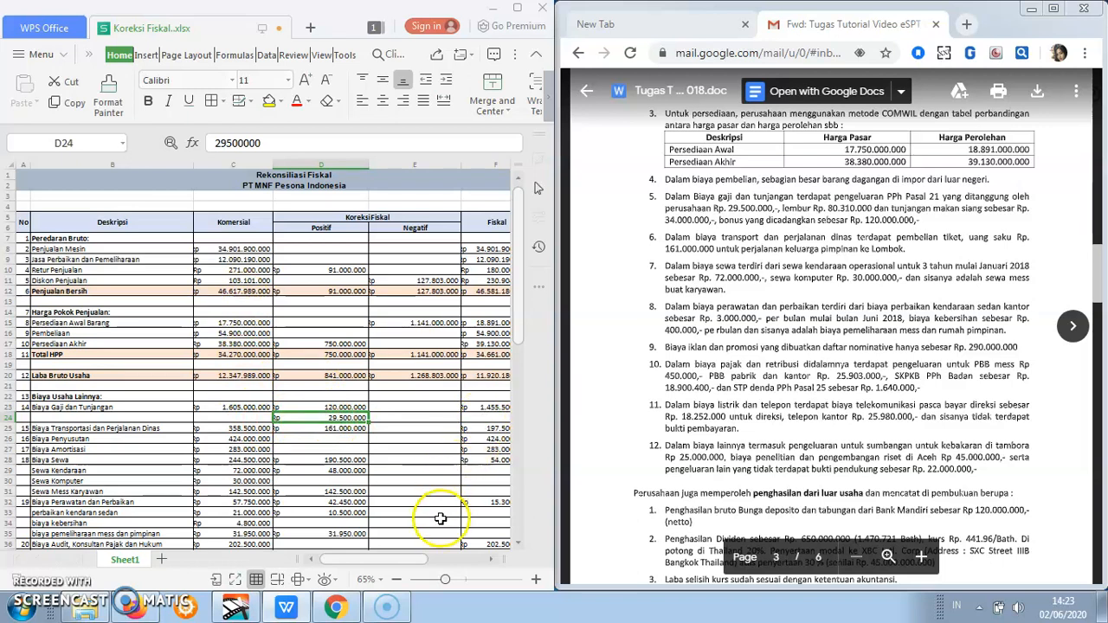
pyautogui.moveTo(420, 561); pyautogui.dragTo(350, 562)
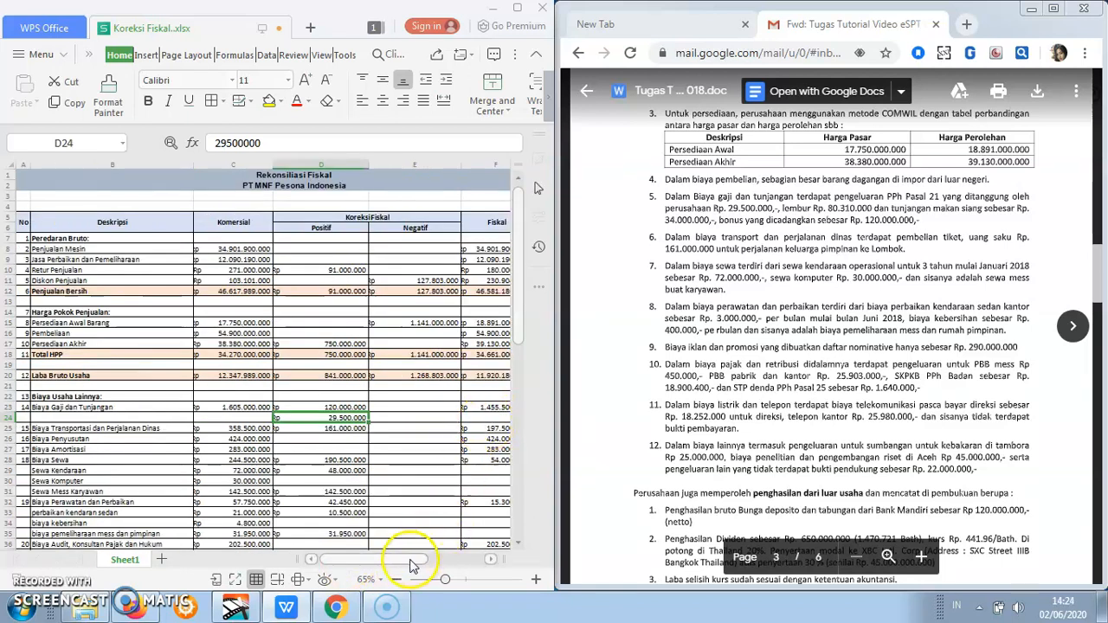
pyautogui.moveTo(372, 561); pyautogui.dragTo(346, 568)
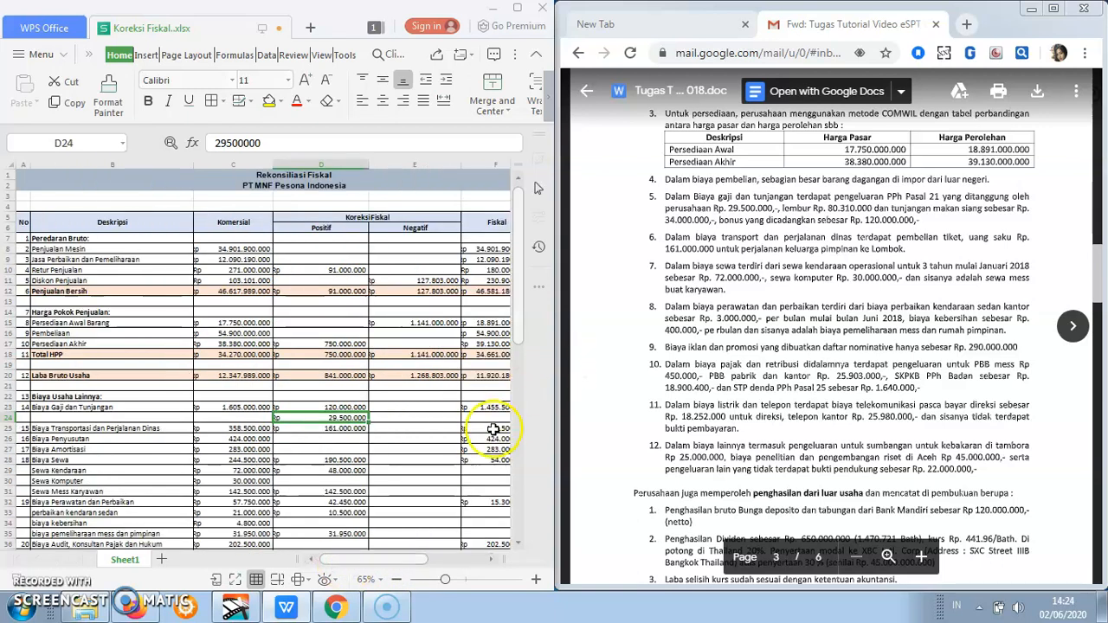
pyautogui.click(477, 406)
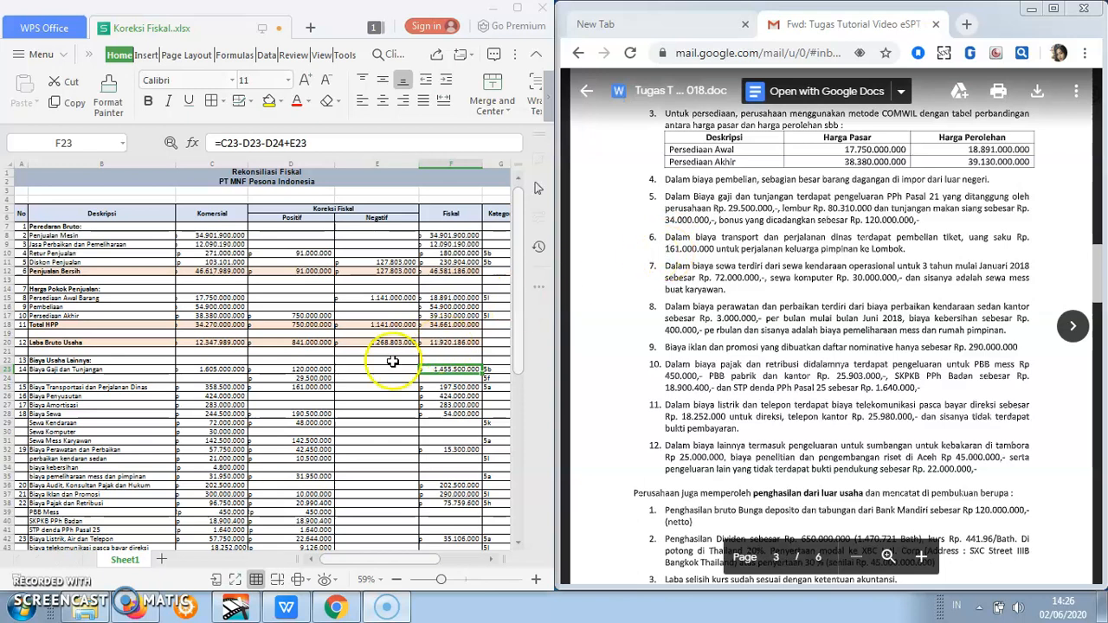
# Review the Biaya Transportasi dan Perjalanan Dinas amounts and the Biaya Sewa corrections for vehicle and employee mess rent against notes 6 and 7.
pyautogui.click(208, 387)
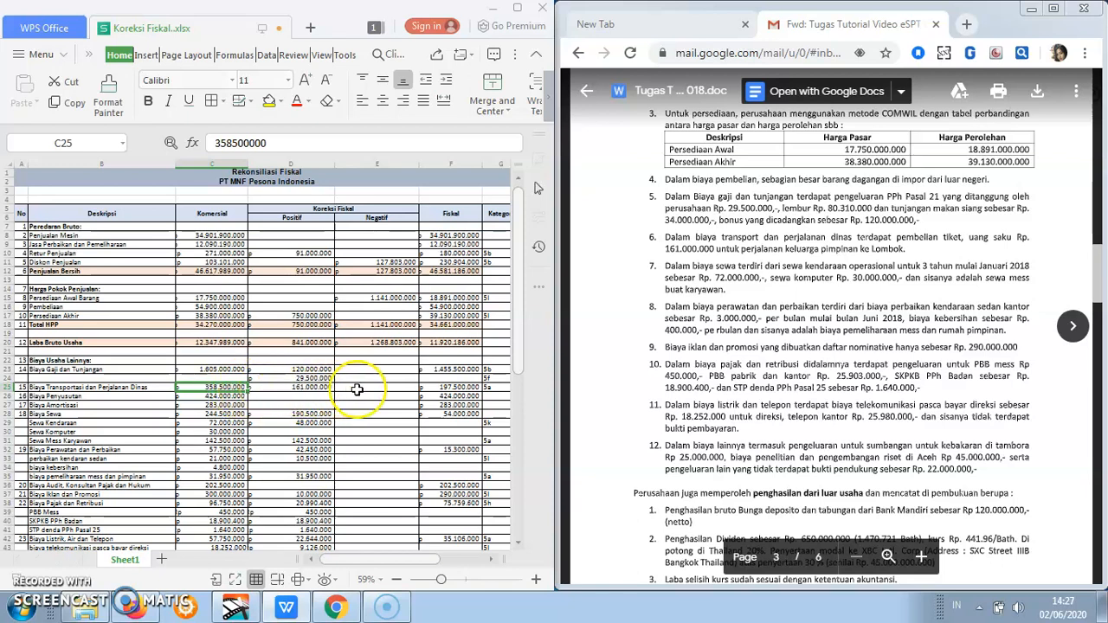
pyautogui.click(439, 389)
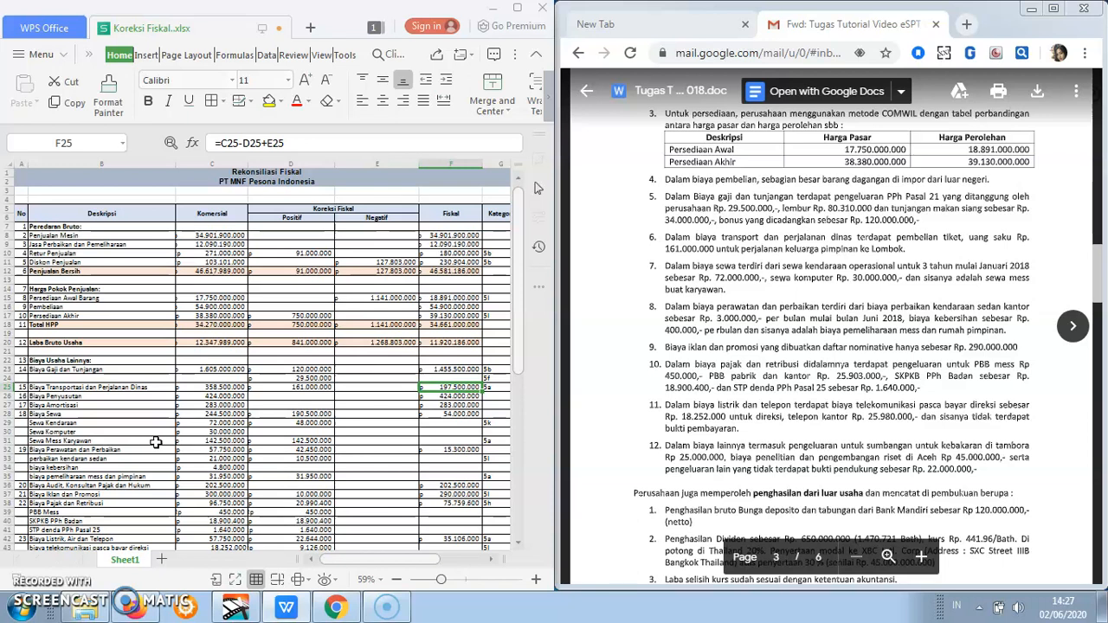
pyautogui.click(266, 442)
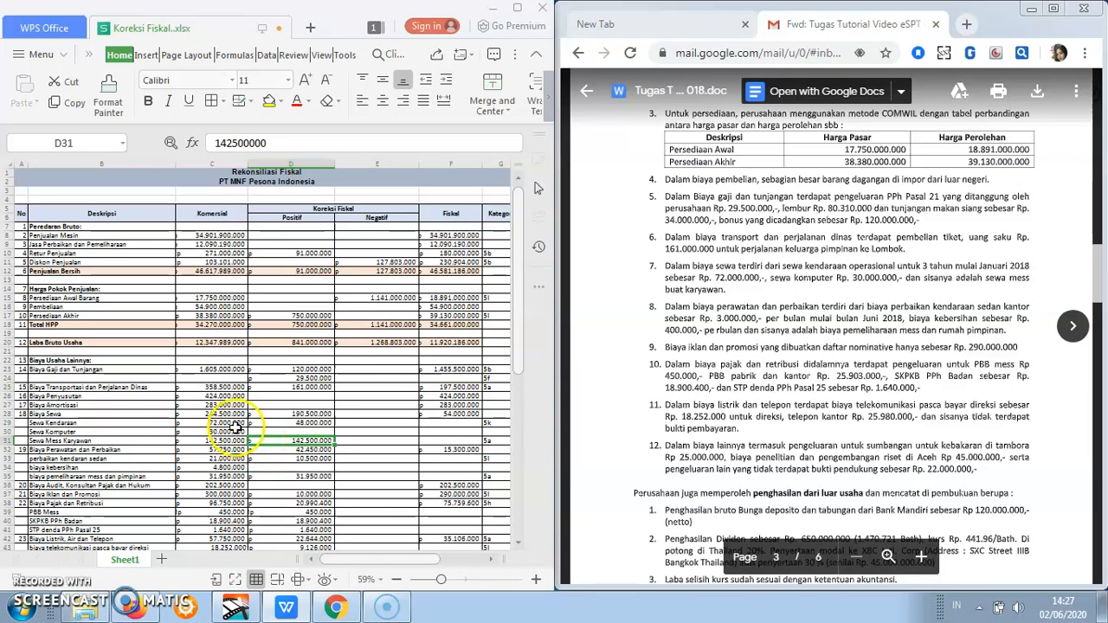
pyautogui.click(232, 423)
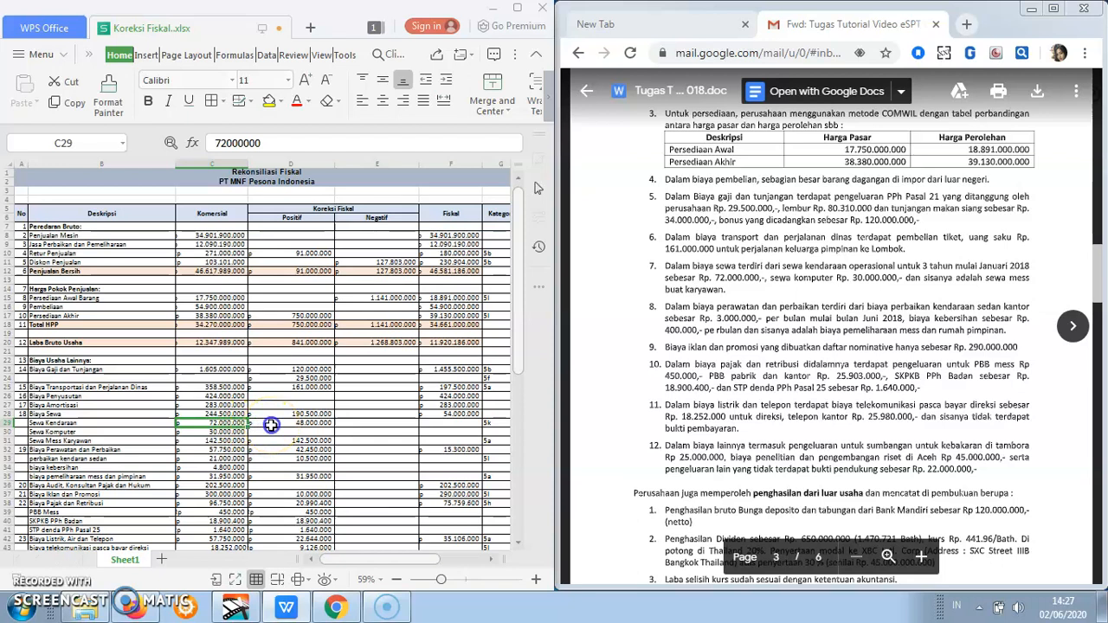
pyautogui.click(271, 424)
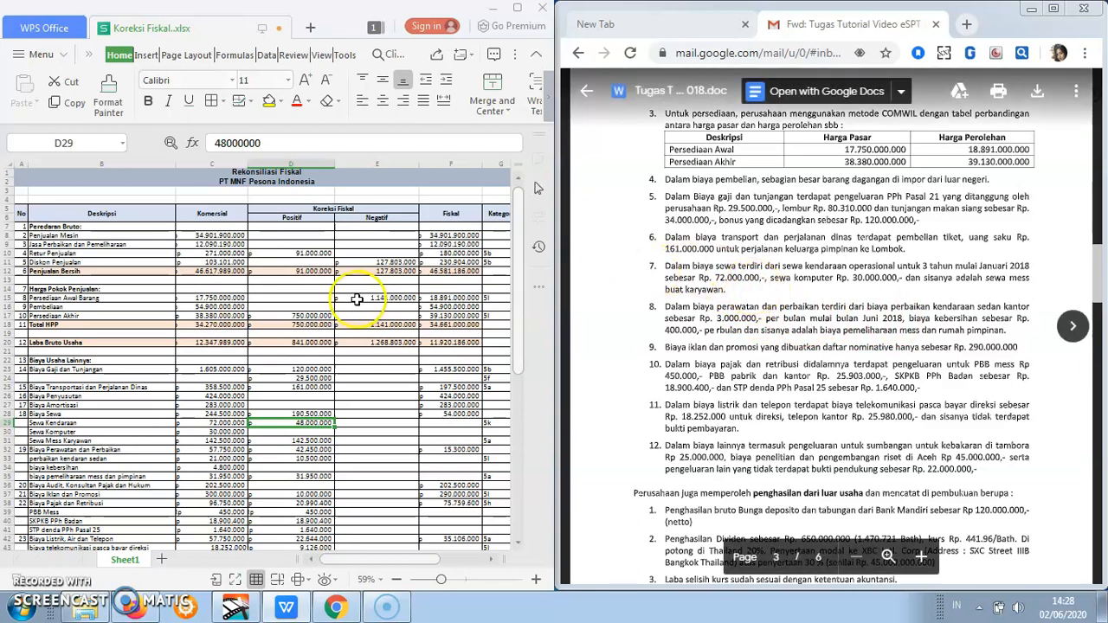
pyautogui.click(323, 441)
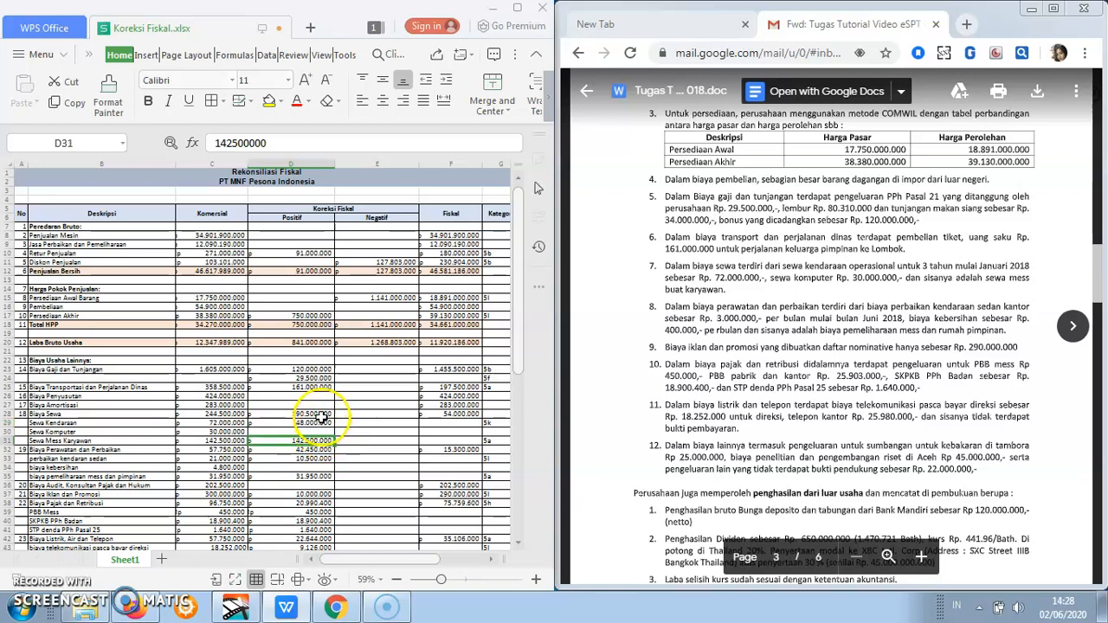
pyautogui.click(321, 414)
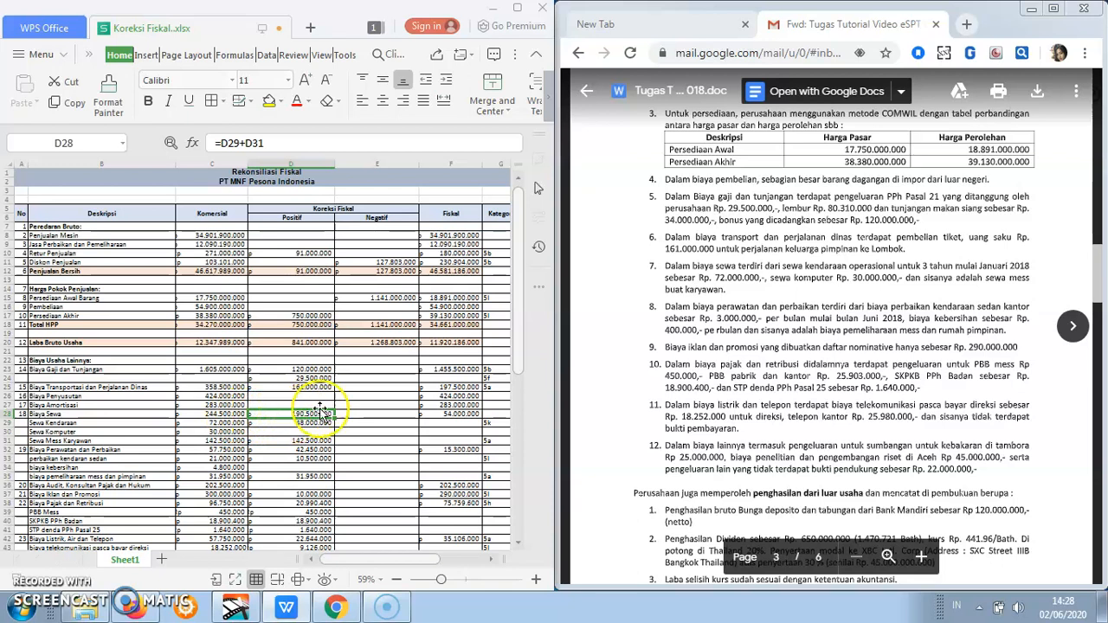
pyautogui.click(444, 414)
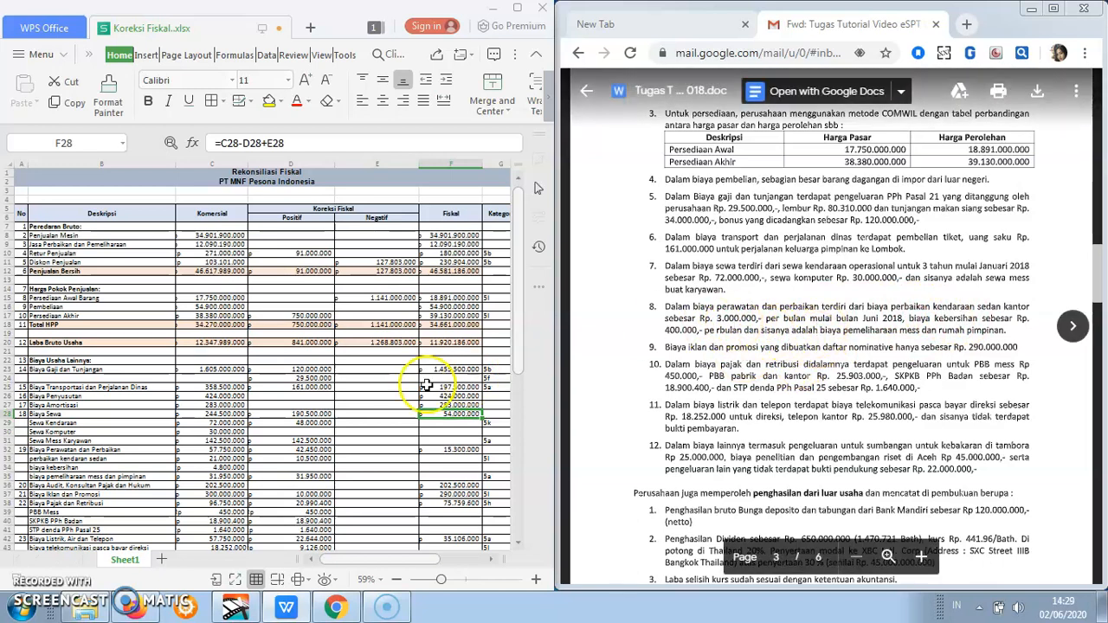
# Check the sedan repair, cleaning, and mess and leadership housing maintenance amounts and their positive corrections against note 8.
pyautogui.click(129, 459)
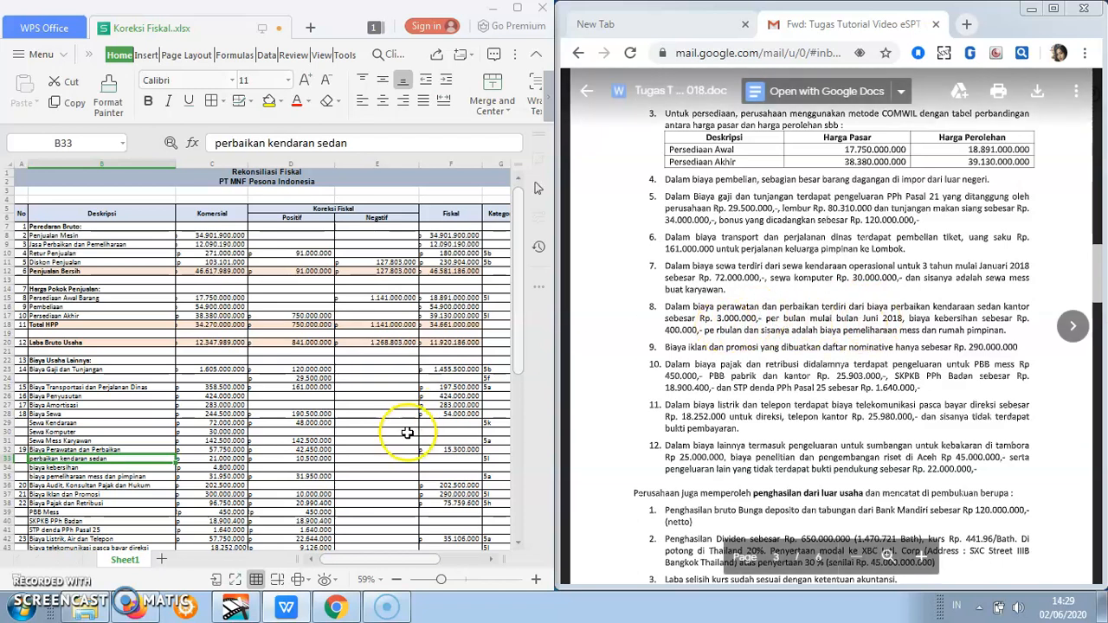
pyautogui.click(235, 460)
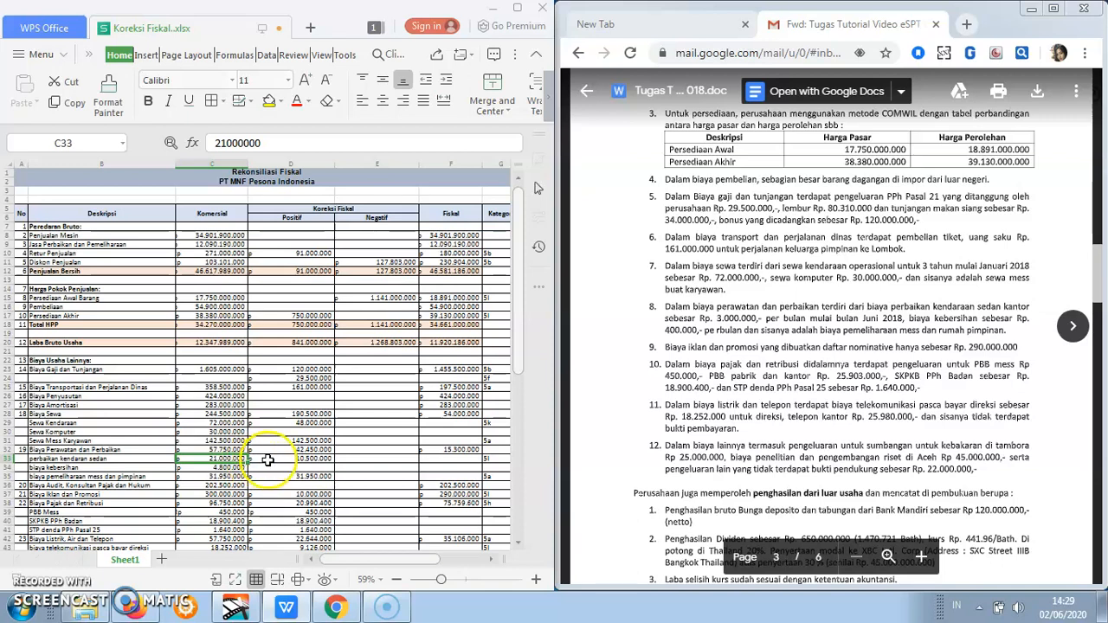
pyautogui.click(268, 460)
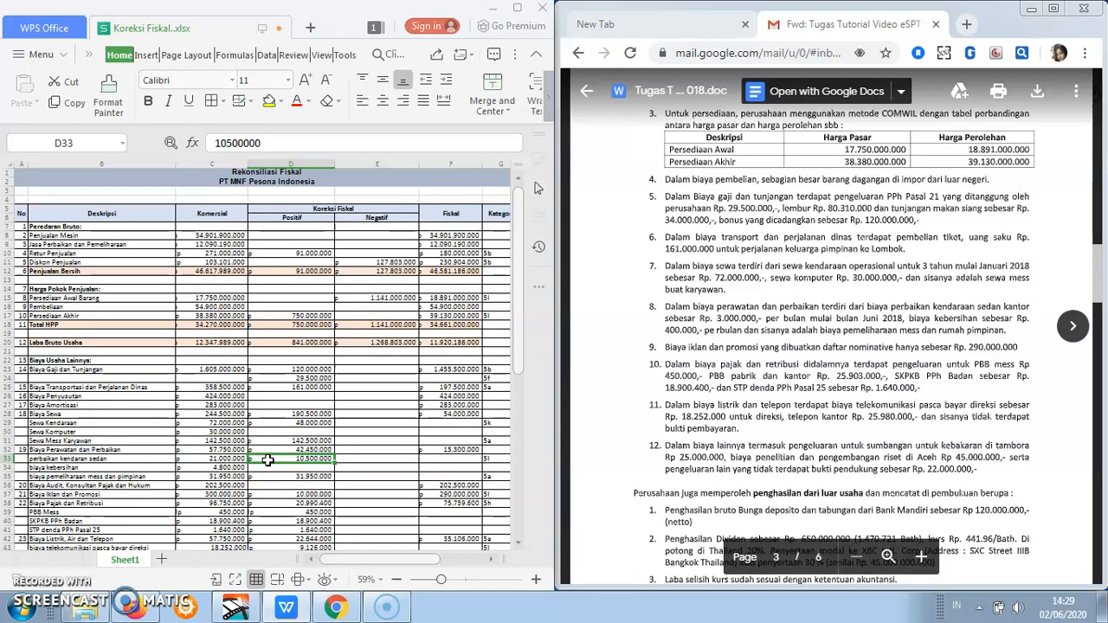
pyautogui.click(238, 467)
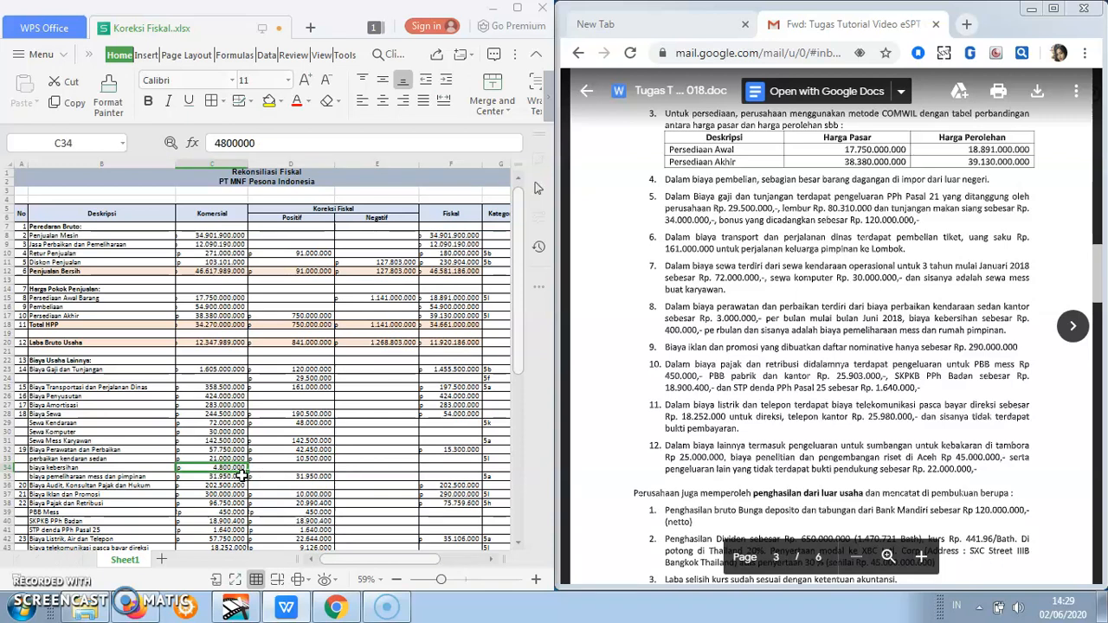
pyautogui.click(243, 475)
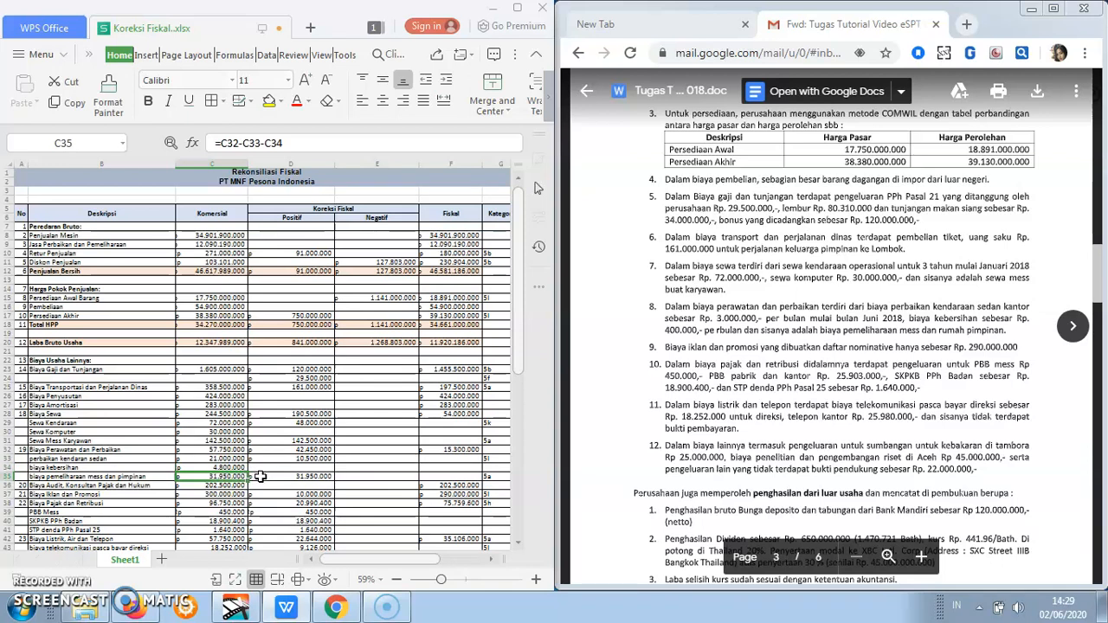
pyautogui.click(260, 476)
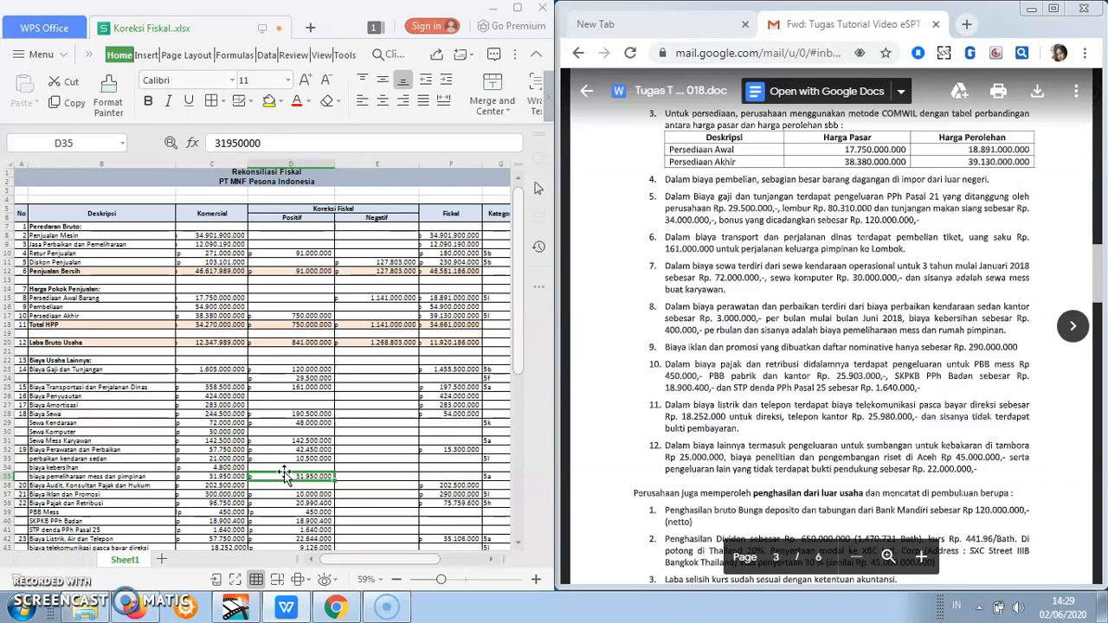
# Review the Biaya Perawatan dan Perbaikan row's commercial amount, total positive correction and fiscal formula.
pyautogui.click(285, 457)
pyautogui.click(279, 449)
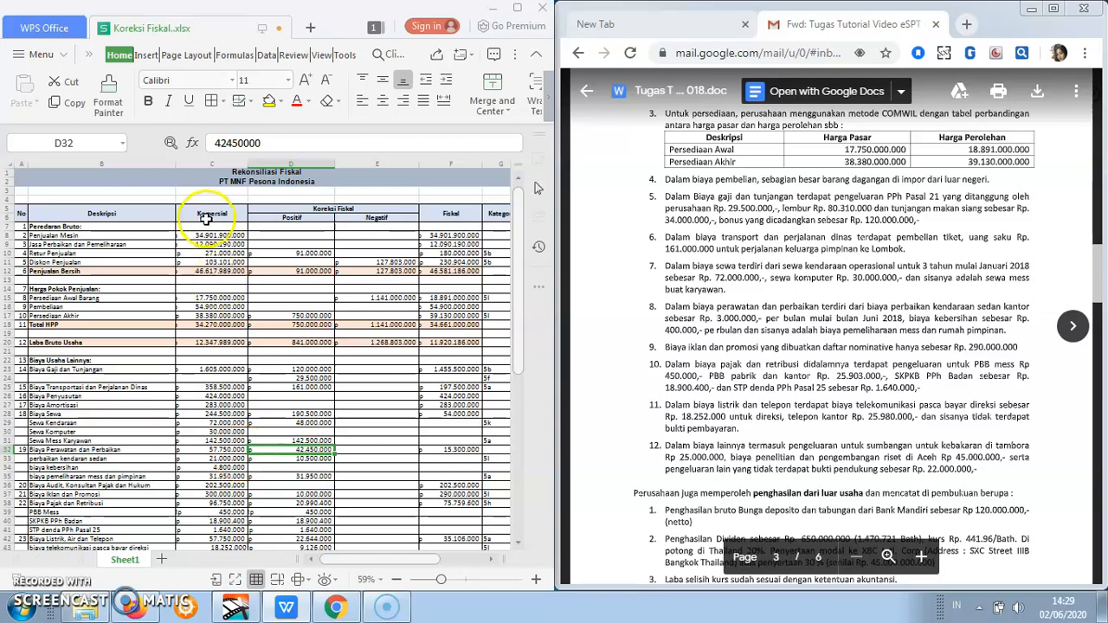
pyautogui.click(236, 451)
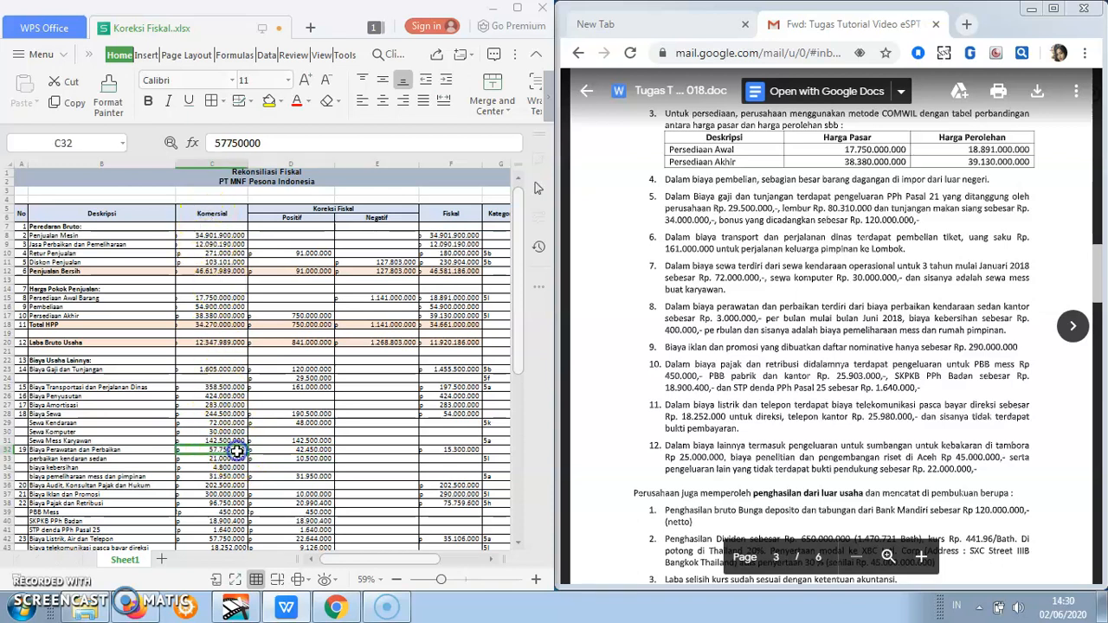
pyautogui.click(441, 450)
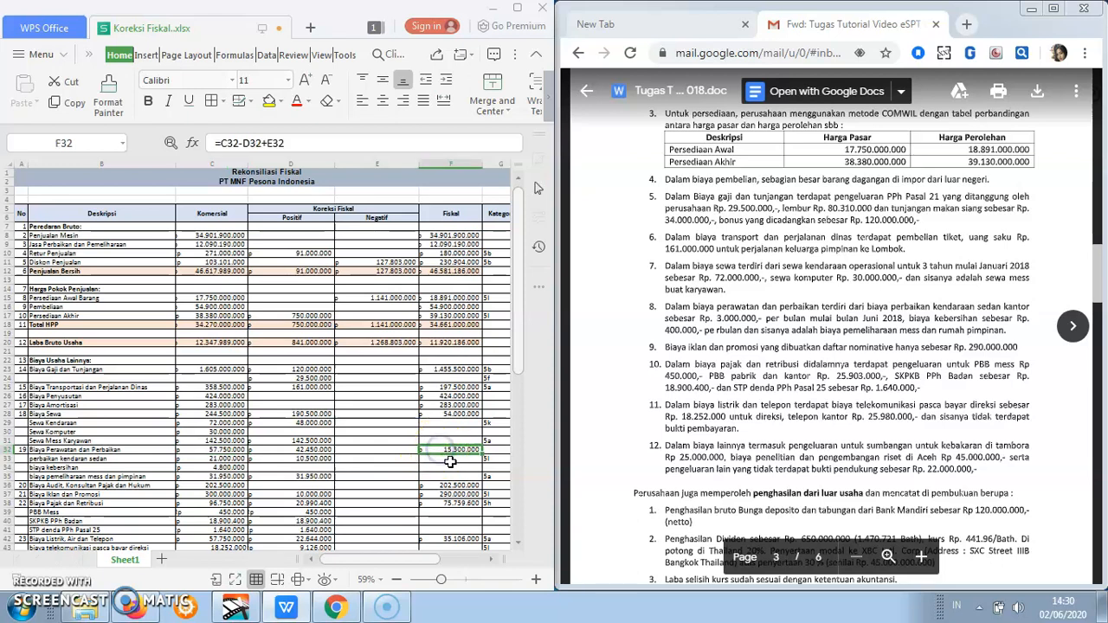
pyautogui.click(227, 452)
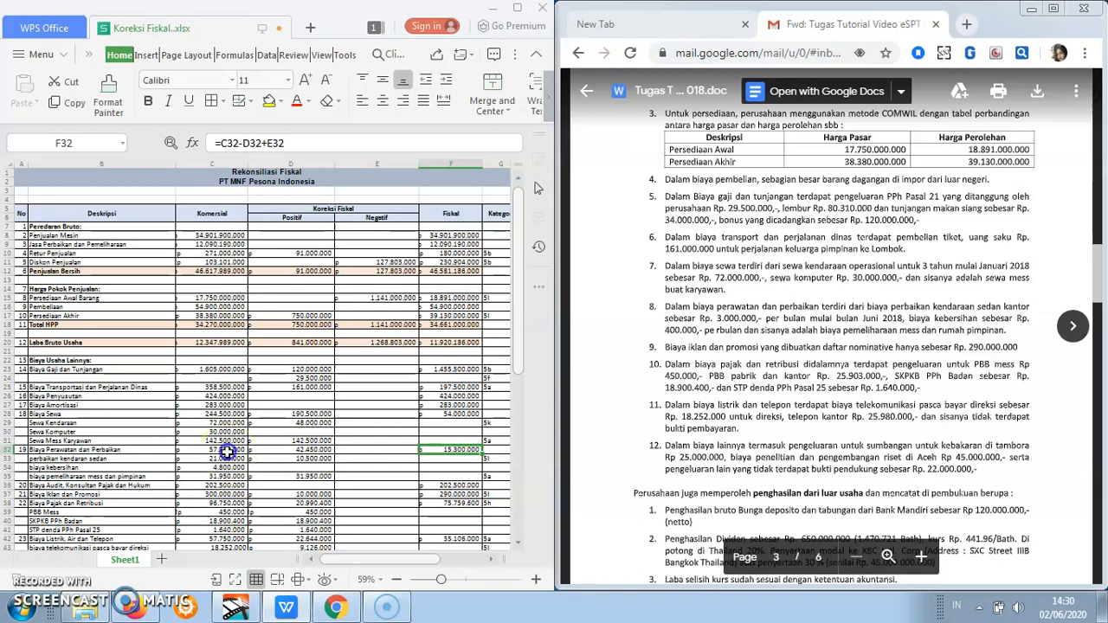
pyautogui.click(280, 451)
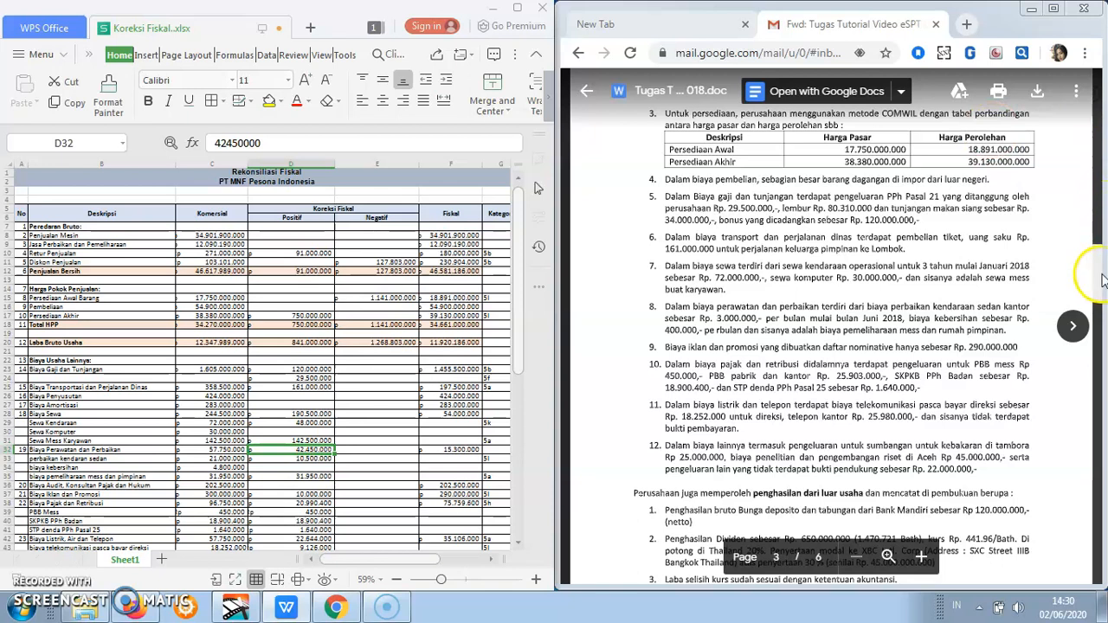
# Check the Biaya Iklan dan Promosi and Biaya Pajak dan Retribusi corrections and fiscal amounts against notes 9 and 10.
pyautogui.moveTo(1099, 278); pyautogui.dragTo(1098, 279)
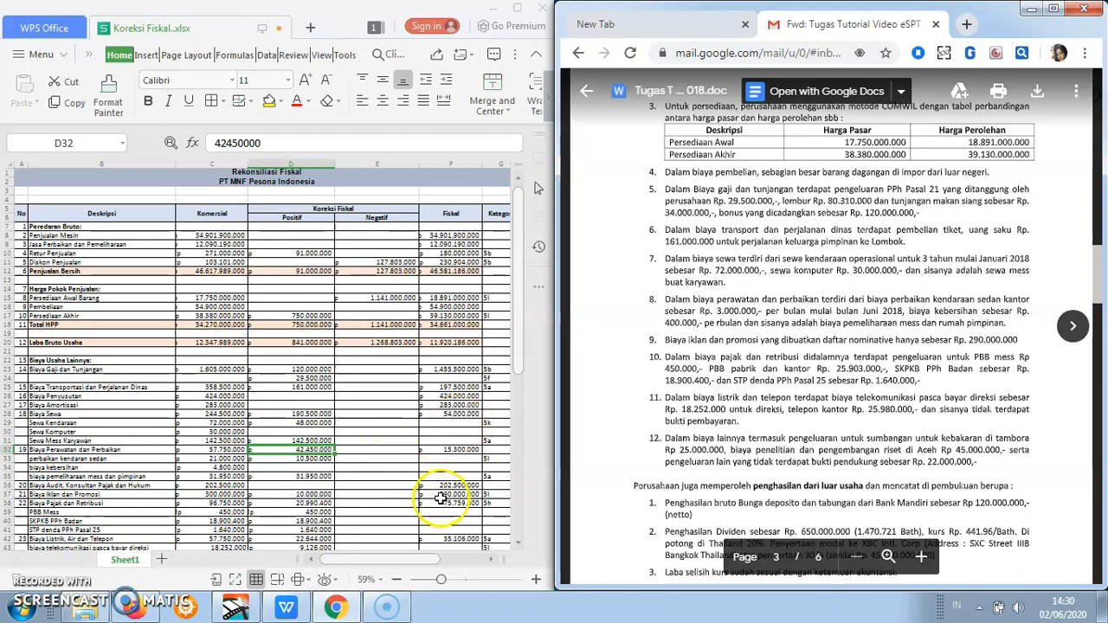
pyautogui.click(441, 494)
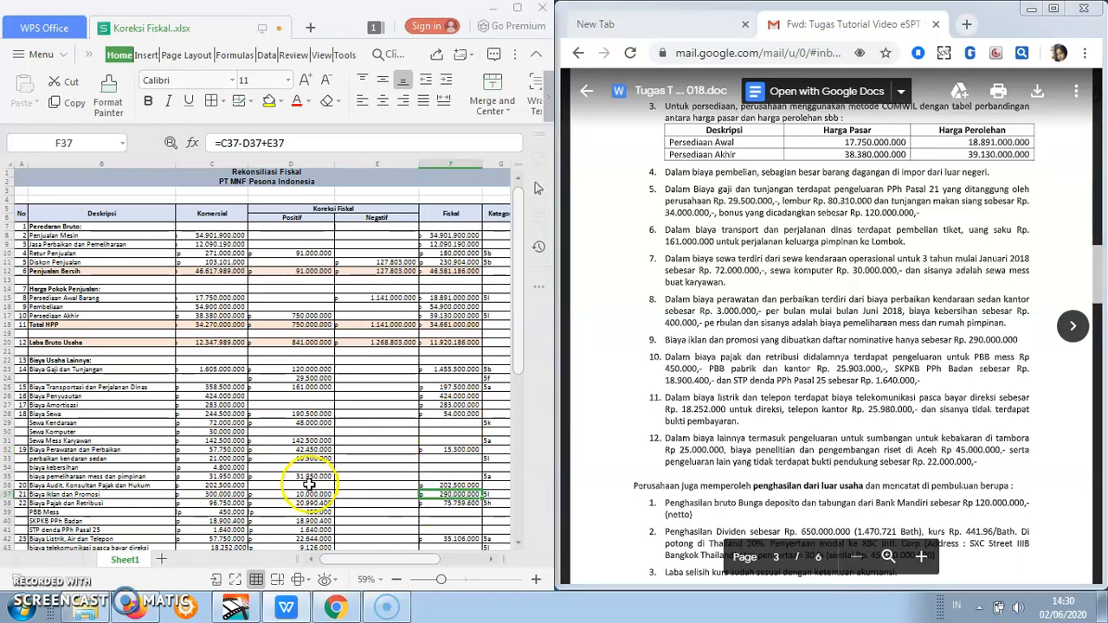
pyautogui.click(241, 495)
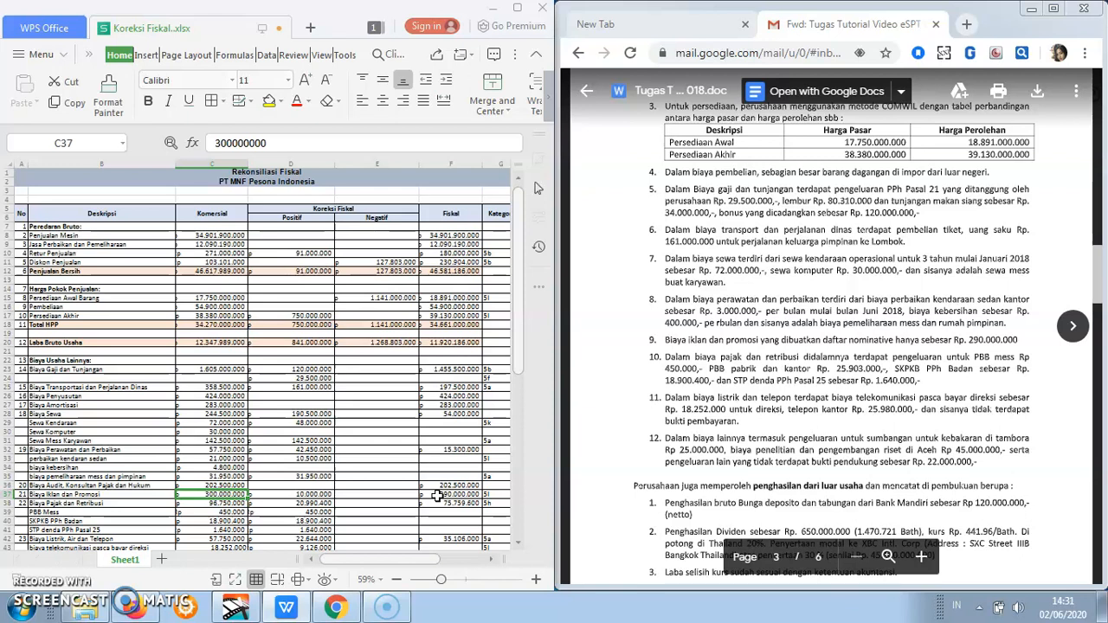
pyautogui.click(318, 494)
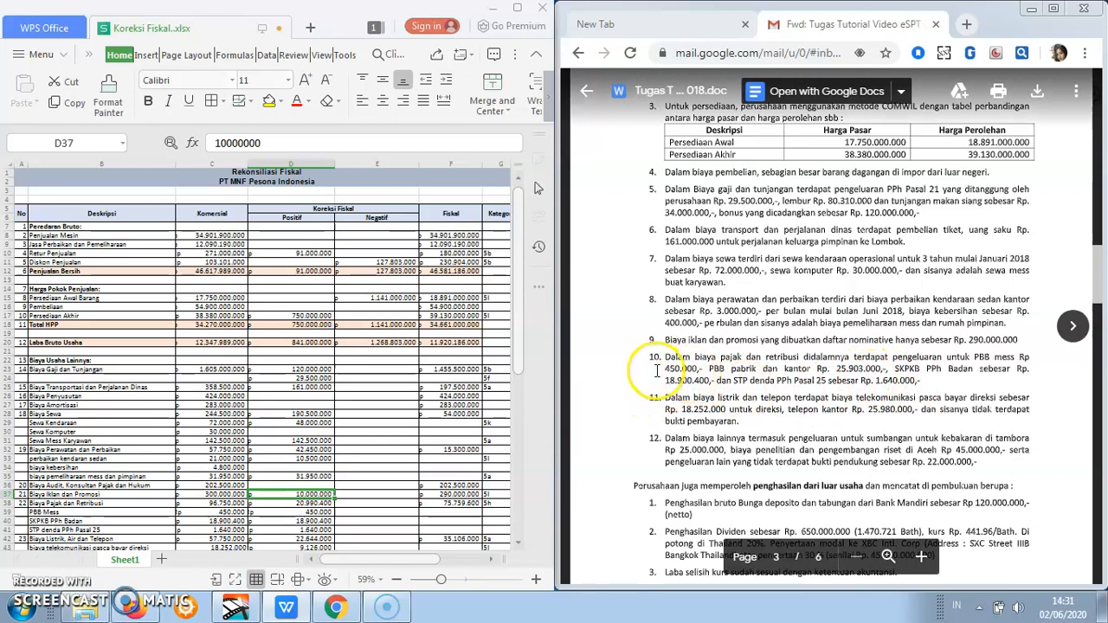
pyautogui.click(333, 504)
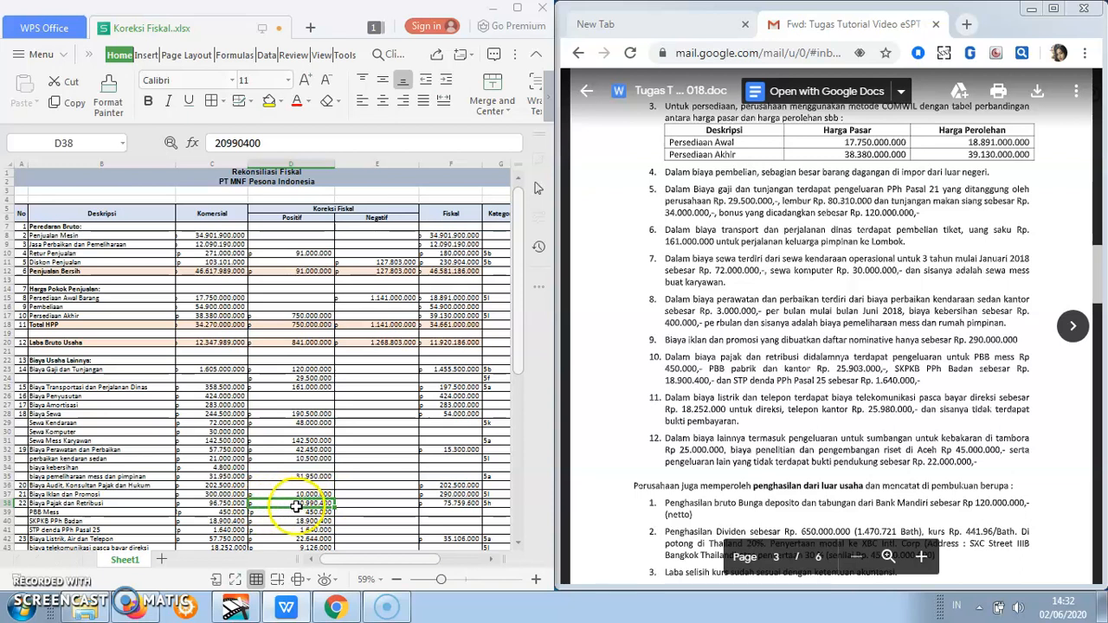
pyautogui.click(439, 503)
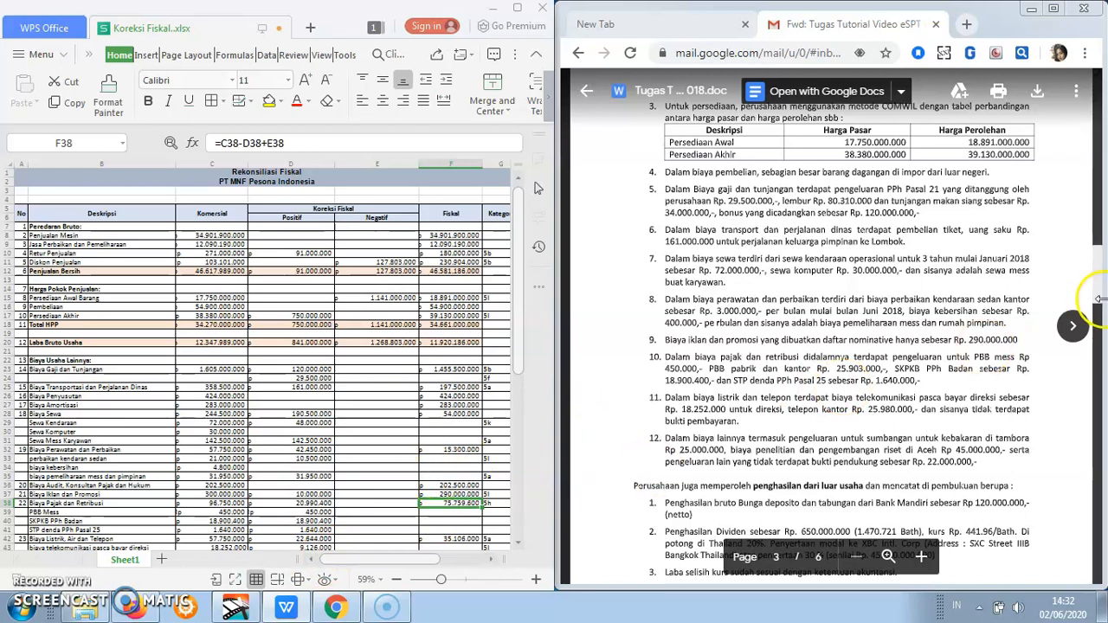
# Examine the directors' postpaid telecommunication cost and its positive correction under Biaya Listrik, Air dan Telepon against note 11.
pyautogui.moveTo(1095, 292); pyautogui.dragTo(1095, 296)
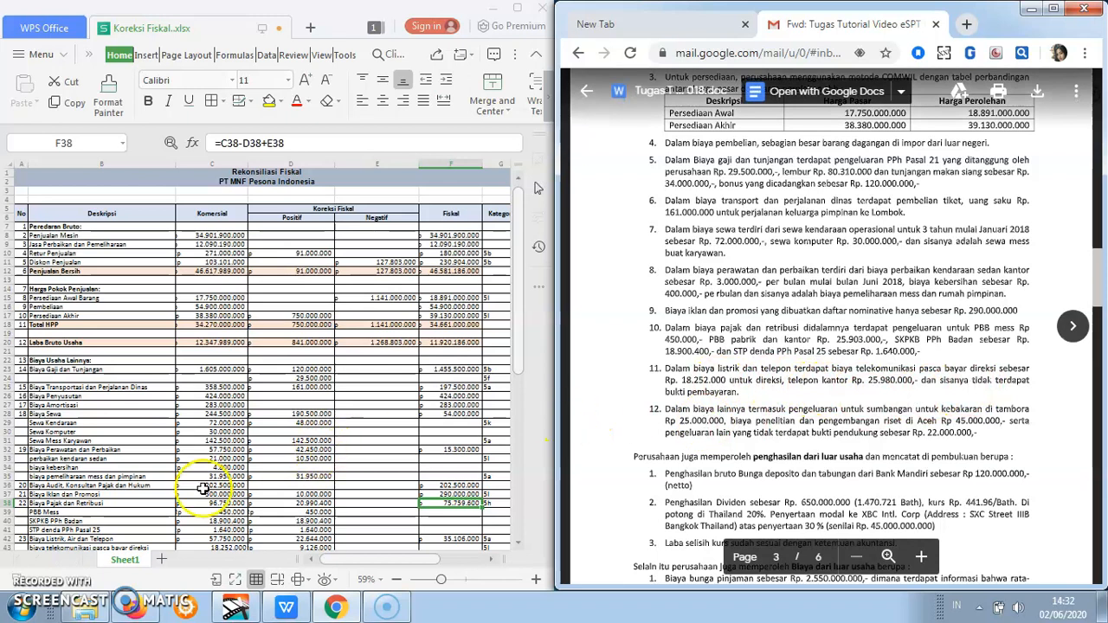
pyautogui.moveTo(519, 317); pyautogui.dragTo(521, 353)
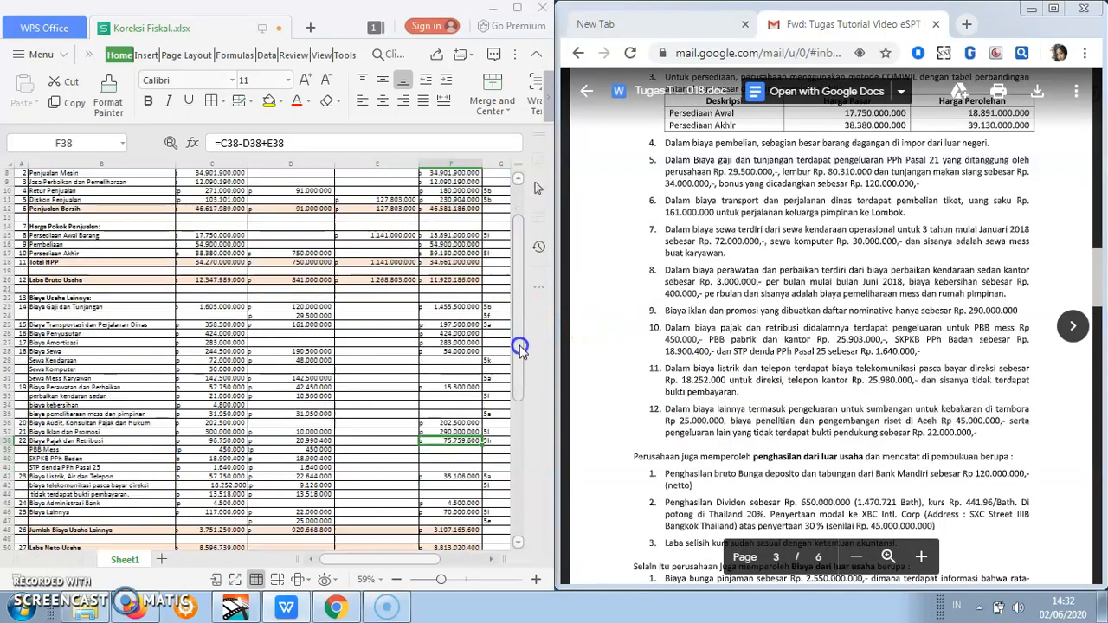
pyautogui.click(79, 486)
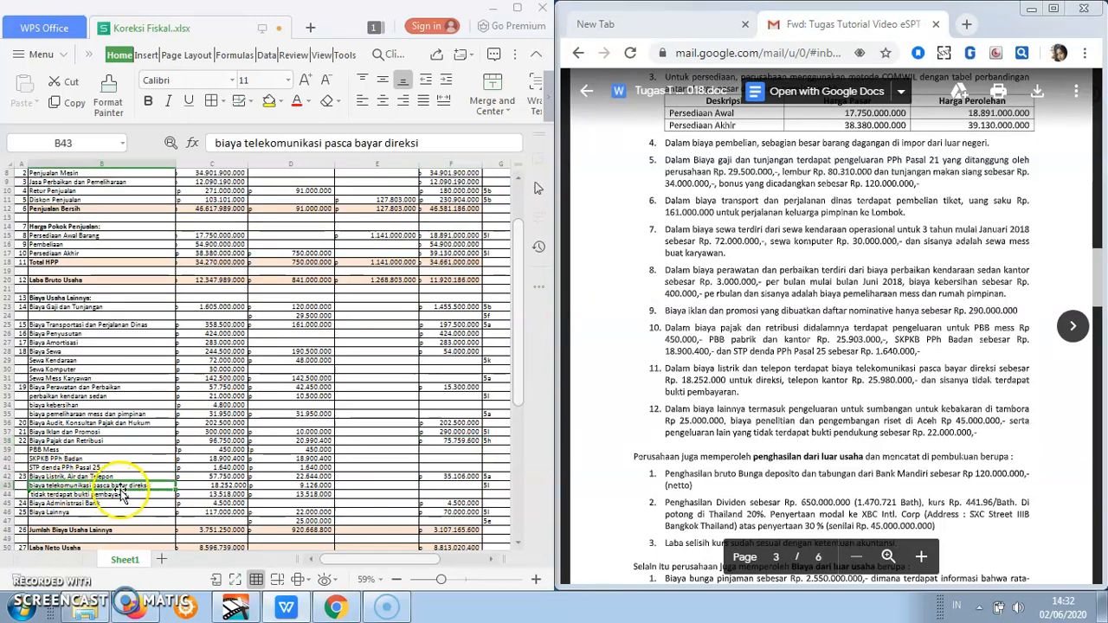
pyautogui.click(198, 494)
pyautogui.click(196, 487)
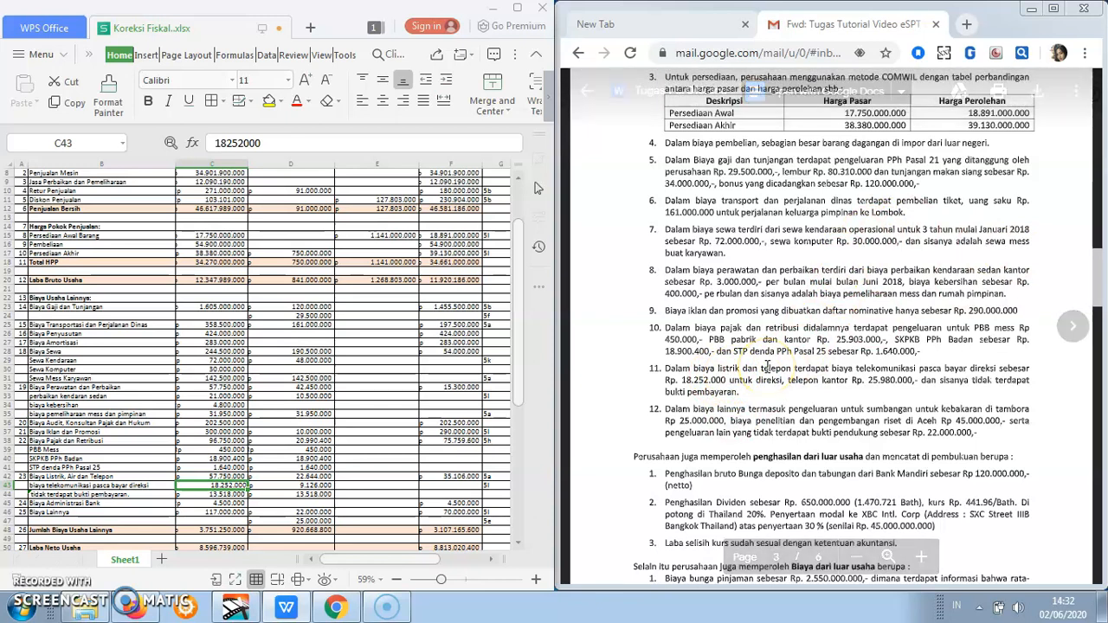
pyautogui.click(300, 486)
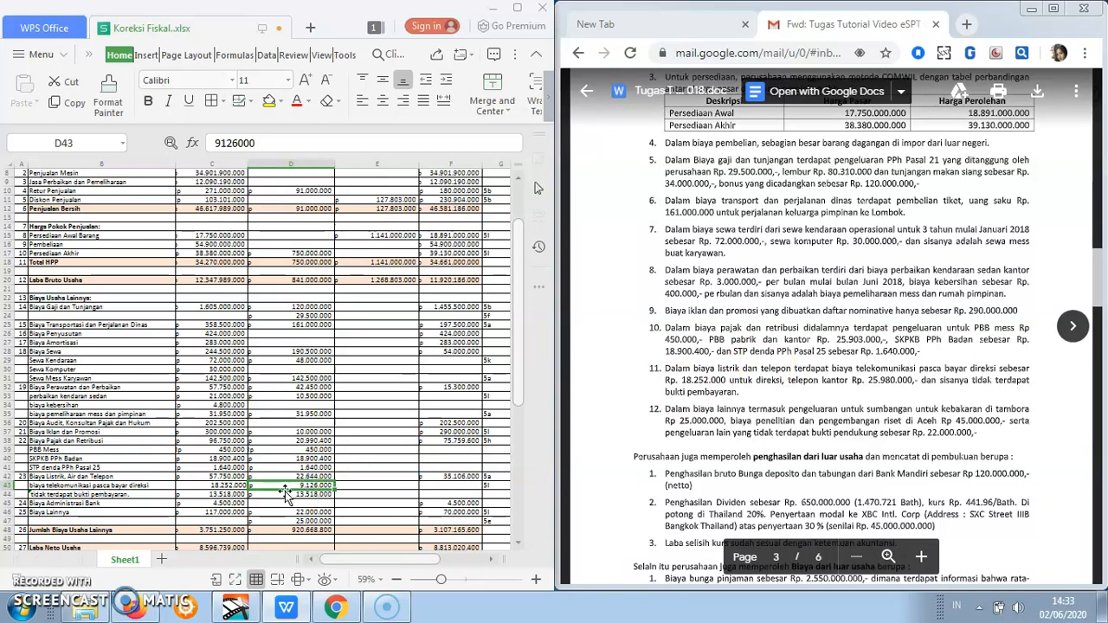
# Review the cost without proof of payment, then the Biaya Listrik, Air dan Telepon commercial amount, total positive correction and fiscal formula.
pyautogui.click(231, 494)
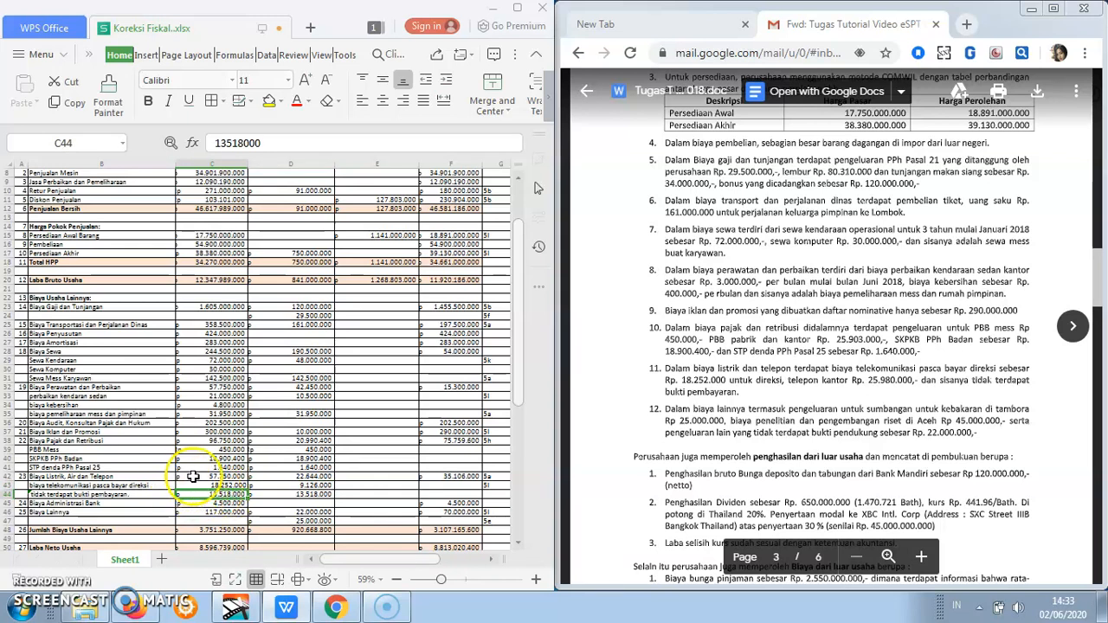
pyautogui.click(195, 477)
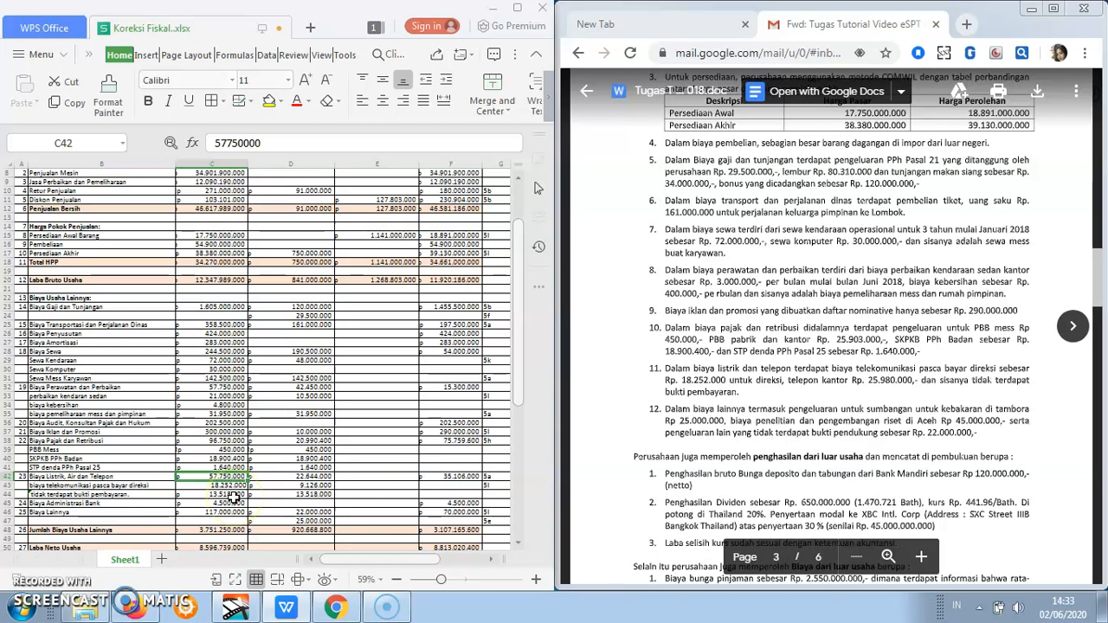
pyautogui.click(232, 496)
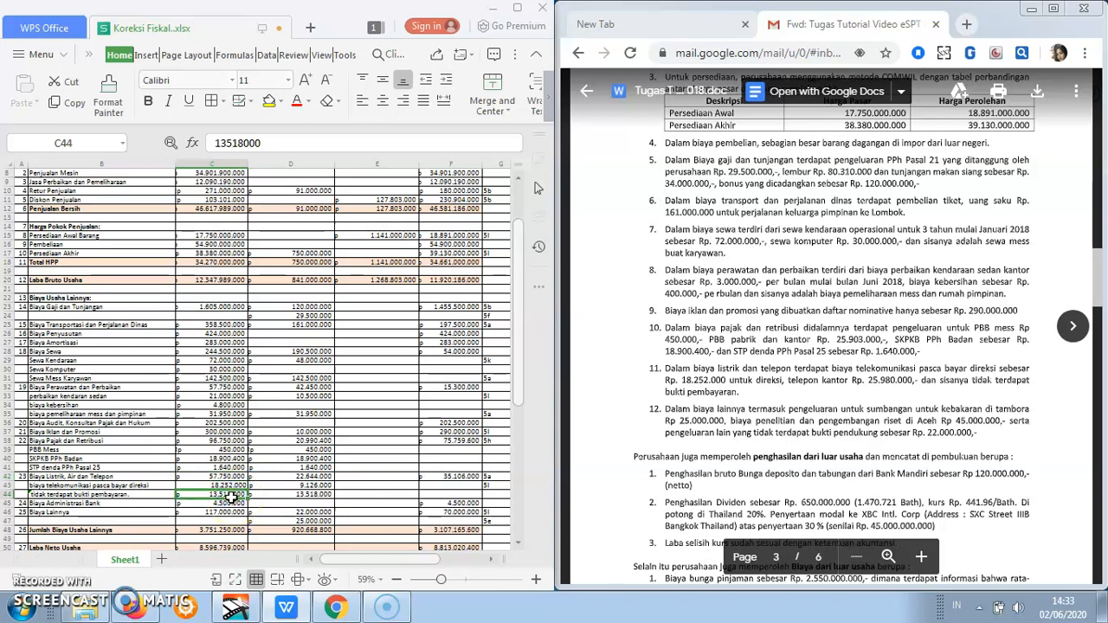
pyautogui.click(275, 494)
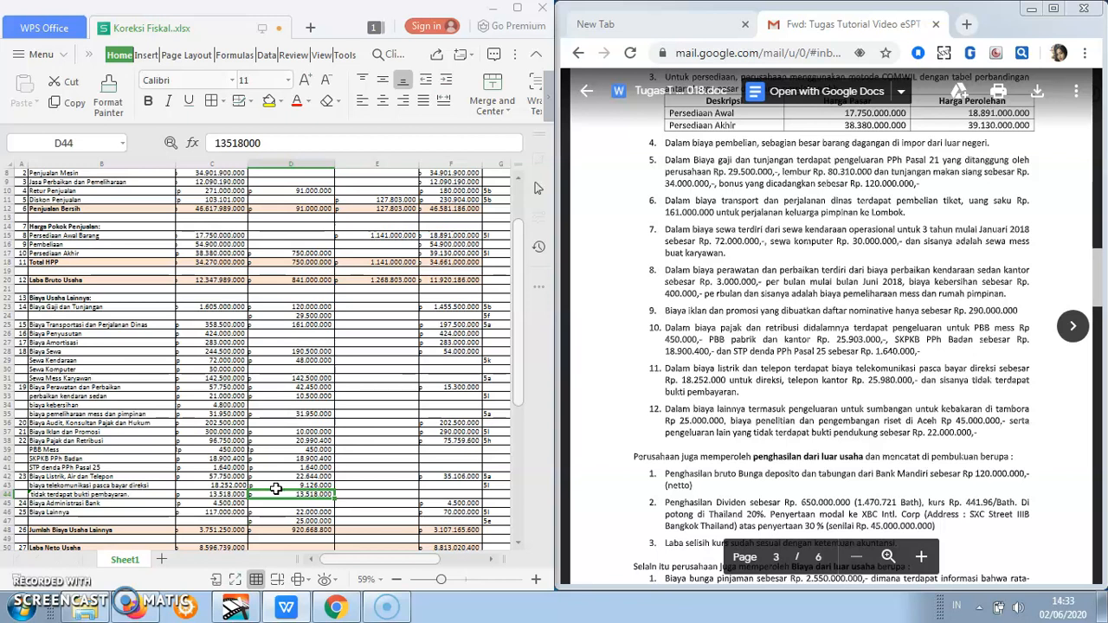
pyautogui.click(273, 486)
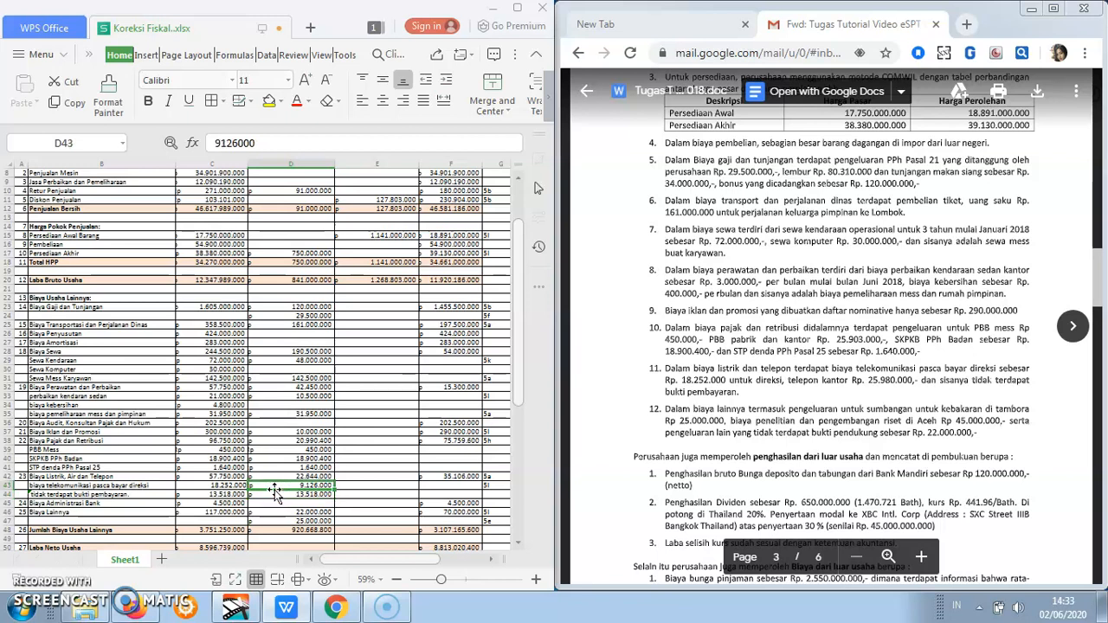
pyautogui.click(273, 494)
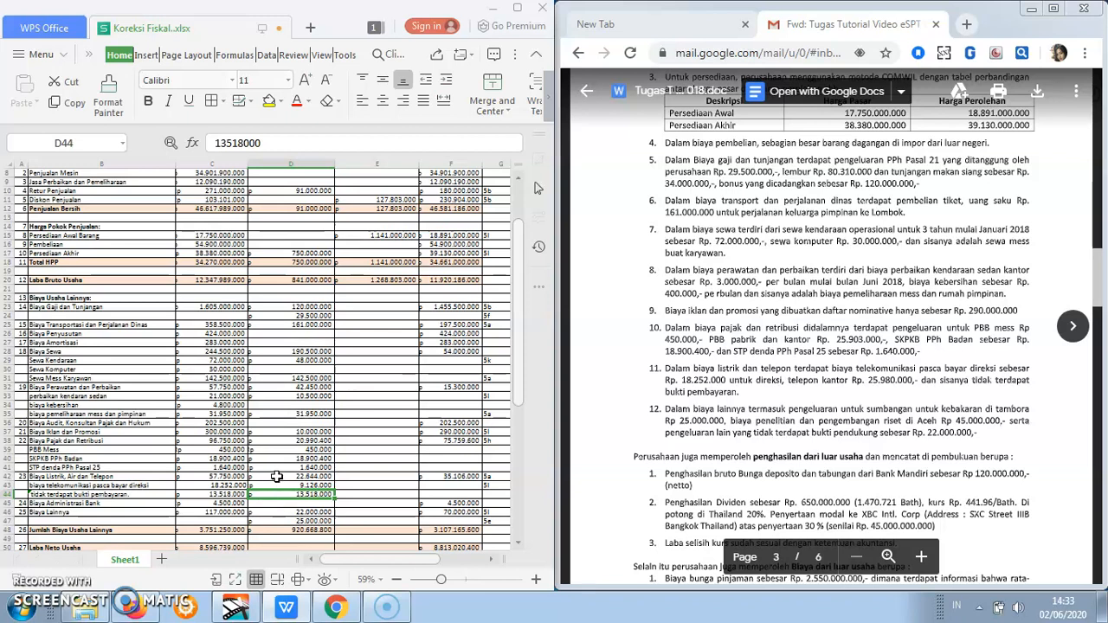
pyautogui.click(275, 476)
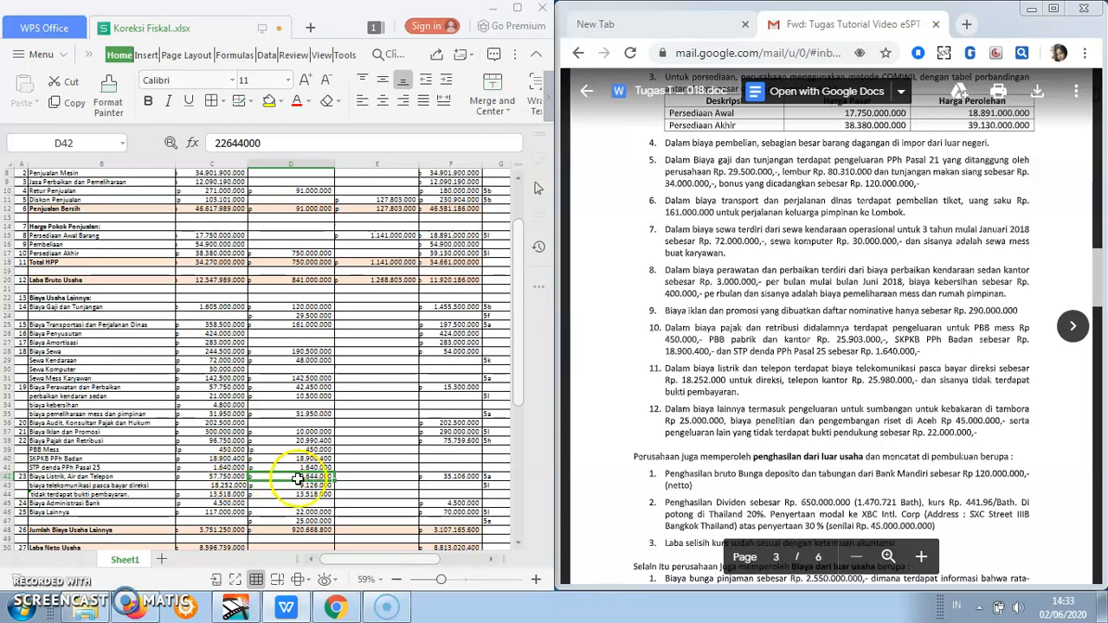
pyautogui.click(440, 476)
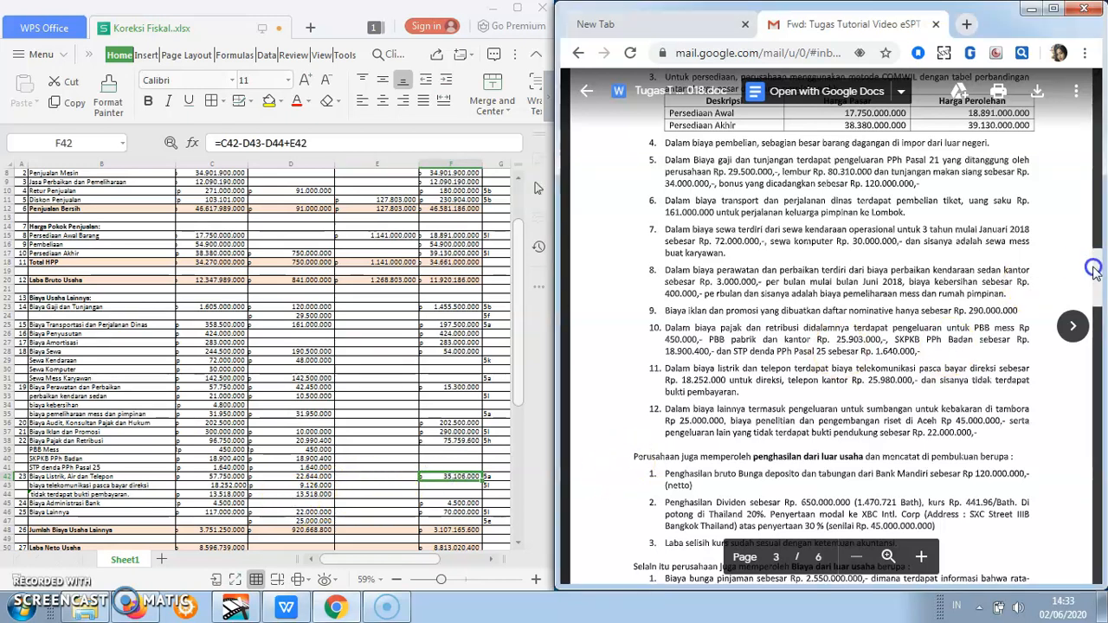
# Check the Biaya Lainnya positive correction and fiscal formula against the donation, research and unsupported expenses in note 12.
pyautogui.moveTo(1098, 258); pyautogui.dragTo(1095, 275)
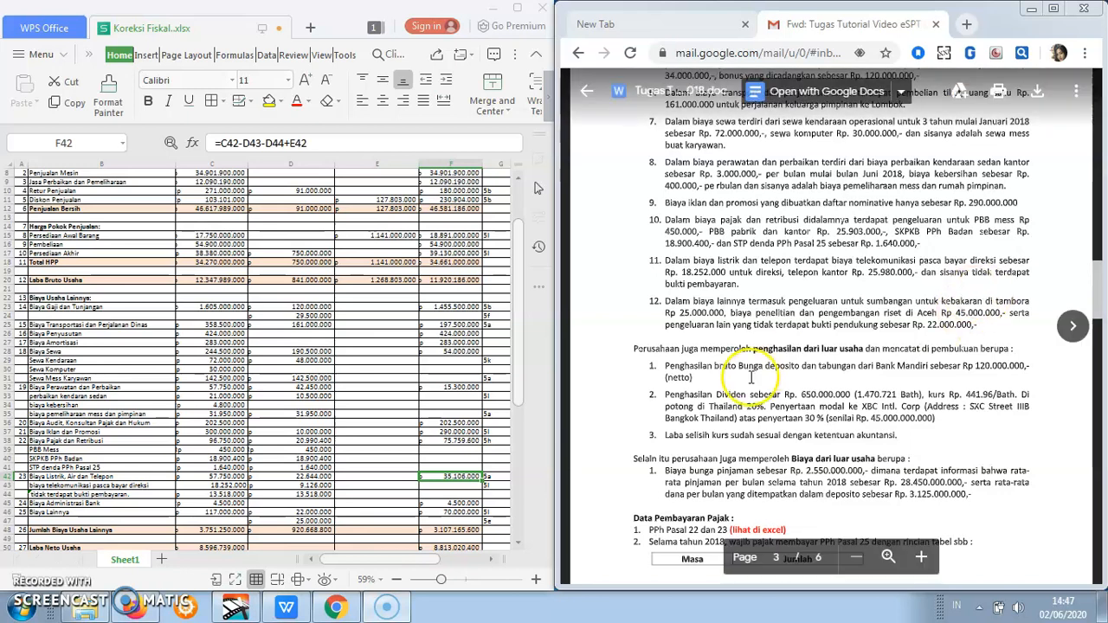
pyautogui.click(320, 511)
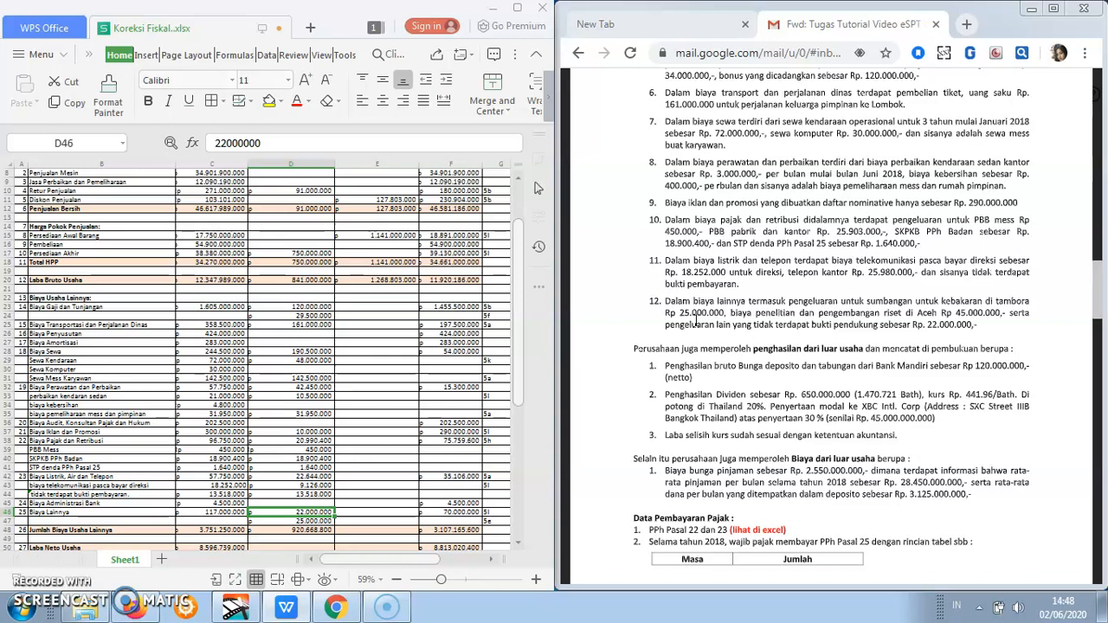
pyautogui.click(310, 513)
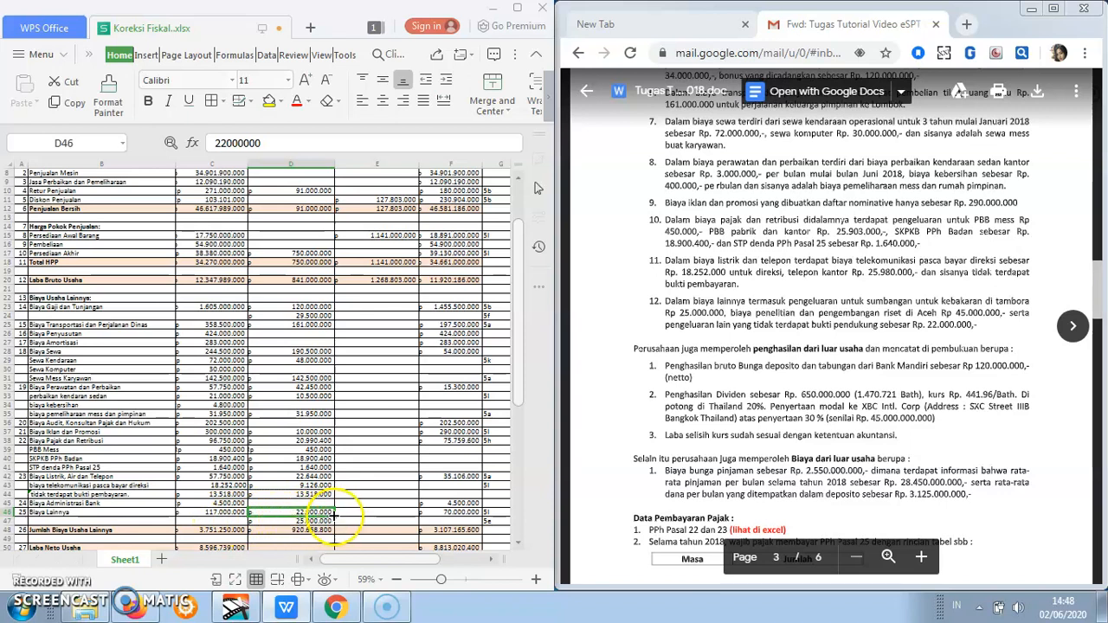
pyautogui.click(445, 511)
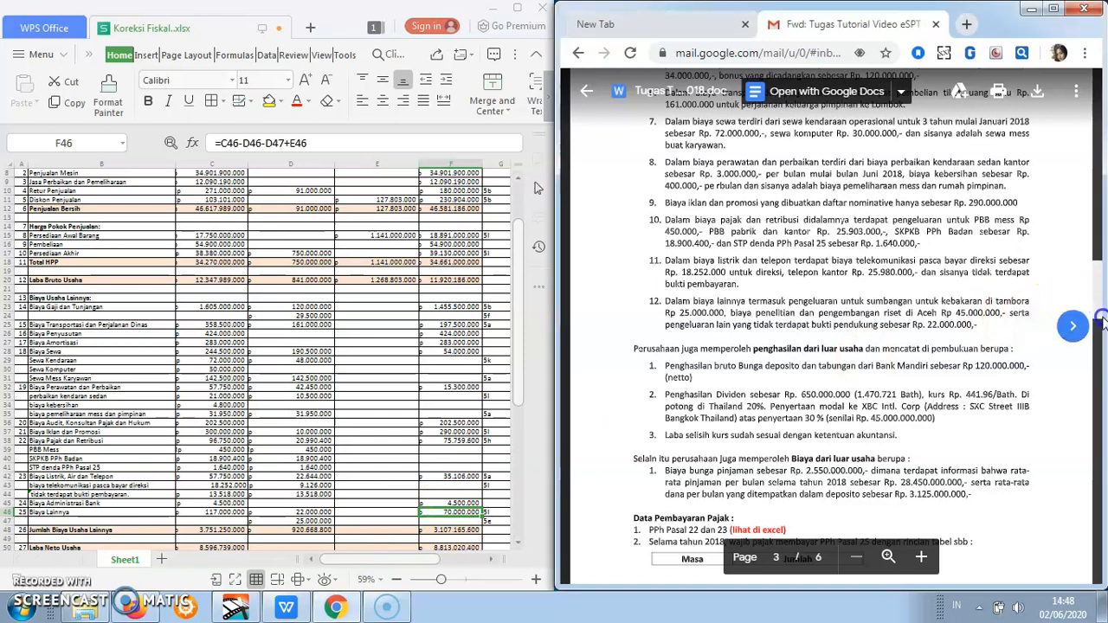
pyautogui.scroll(-1, 1097, 322)
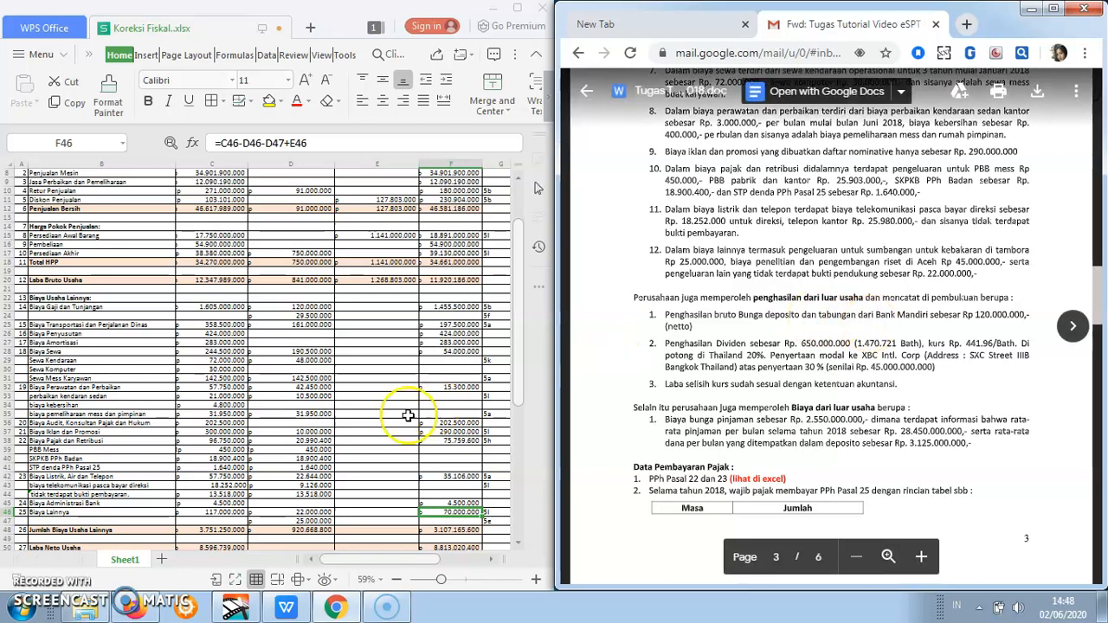
# Check the commercial amounts and negative corrections for Bunga Deposito and Dividen dari Thailand against the notes on income from outside the business.
pyautogui.moveTo(522, 407); pyautogui.dragTo(523, 441)
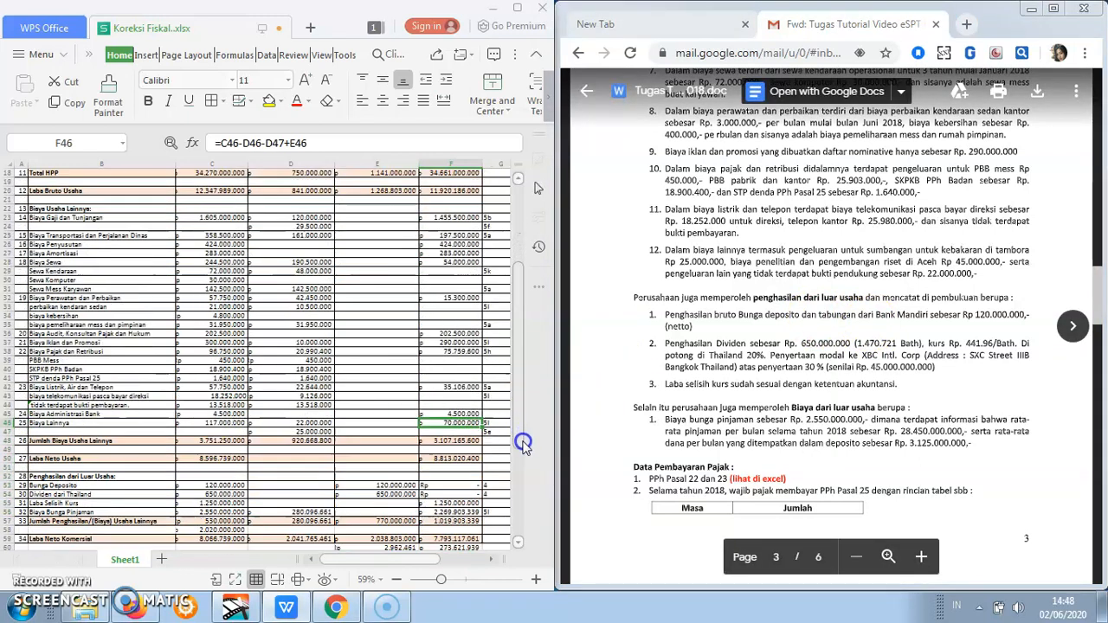
pyautogui.click(99, 486)
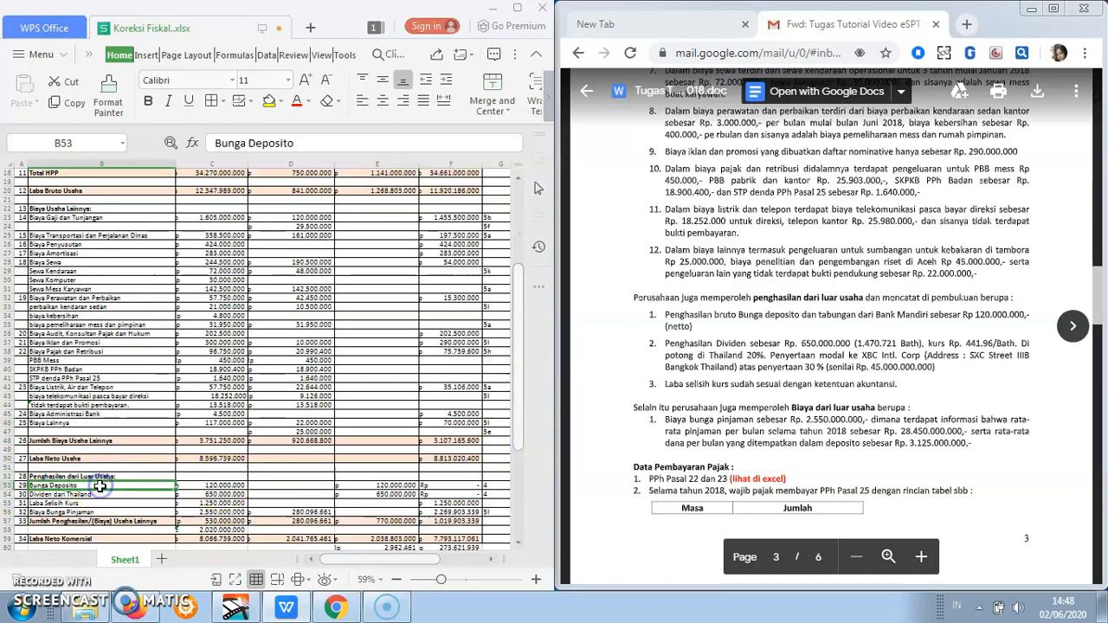
pyautogui.click(200, 490)
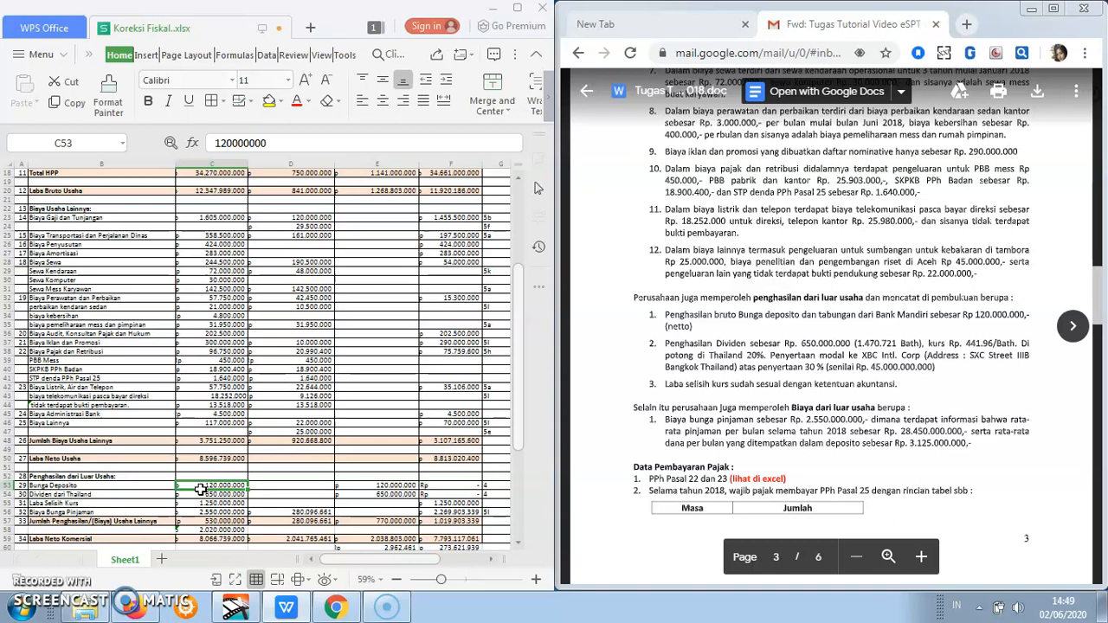
pyautogui.click(383, 485)
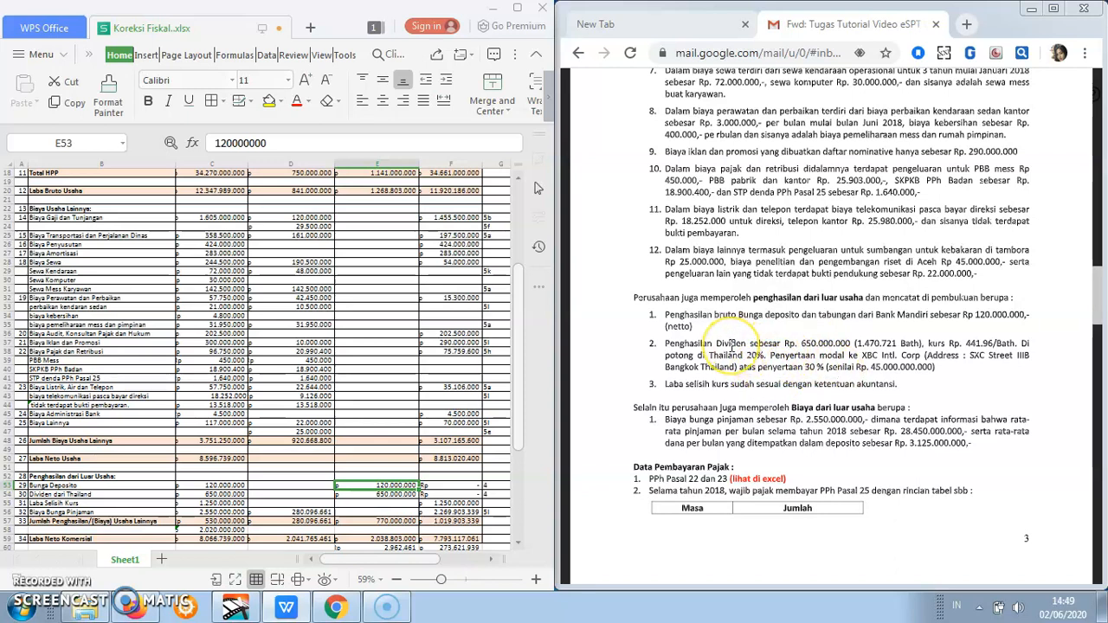
pyautogui.click(386, 495)
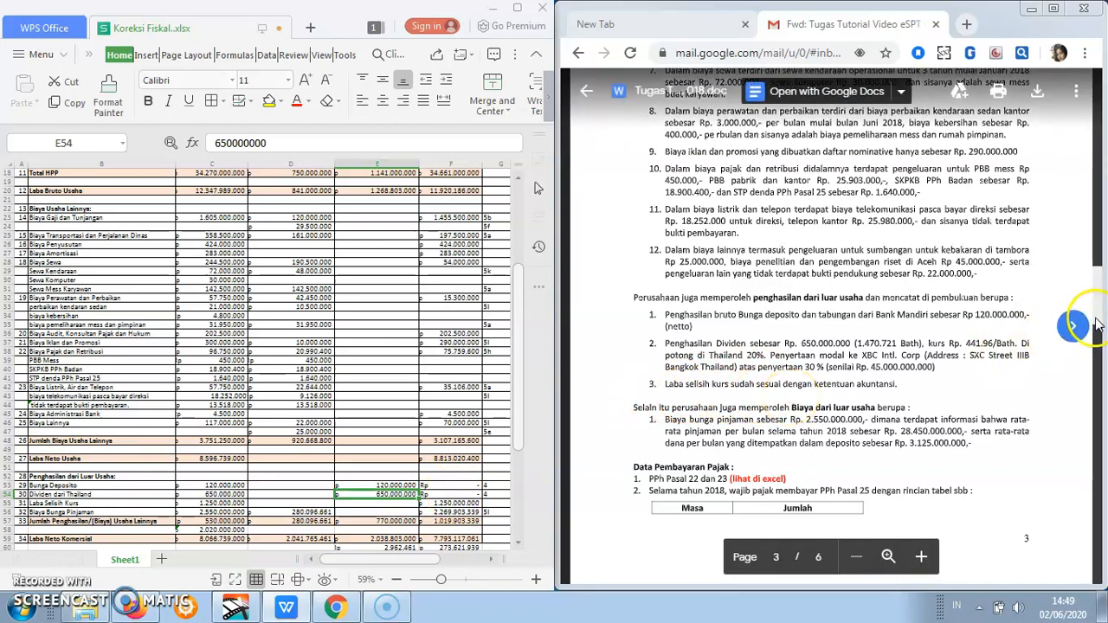
# Check the Biaya Bunga Pinjaman commercial amount and fiscal formula against the loan interest note under Biaya dari luar usaha.
pyautogui.scroll(-1, 1094, 322)
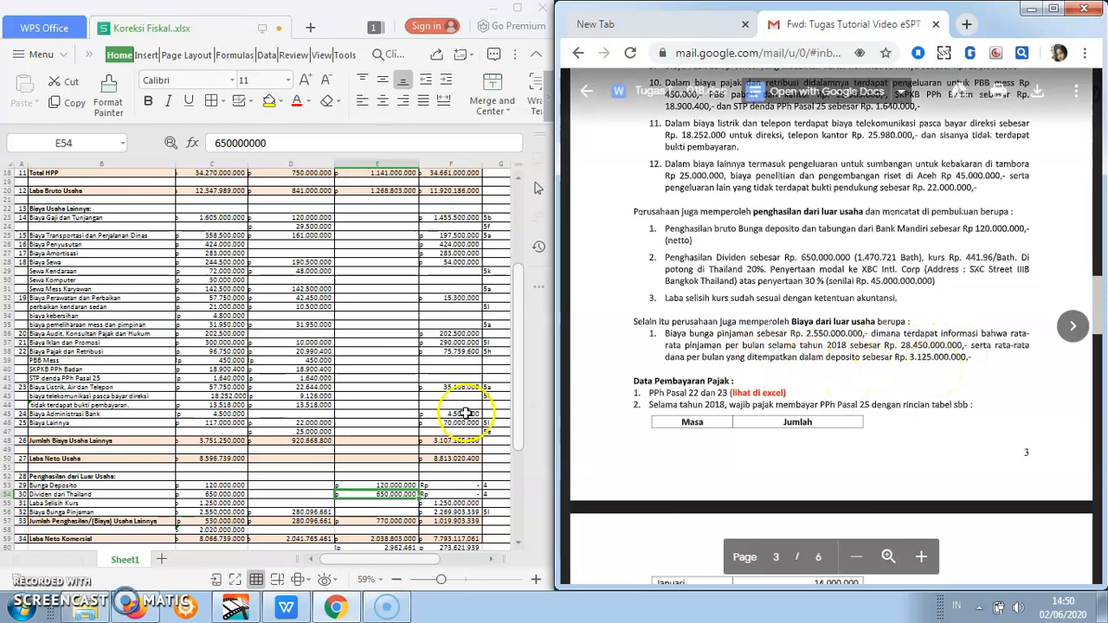
pyautogui.click(234, 514)
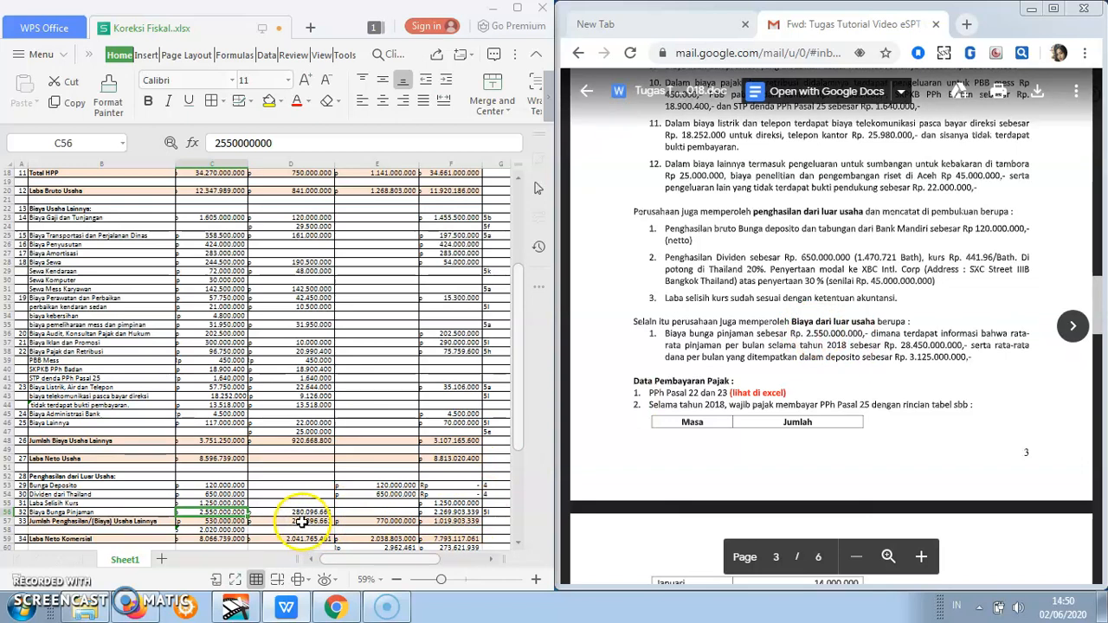
pyautogui.click(465, 514)
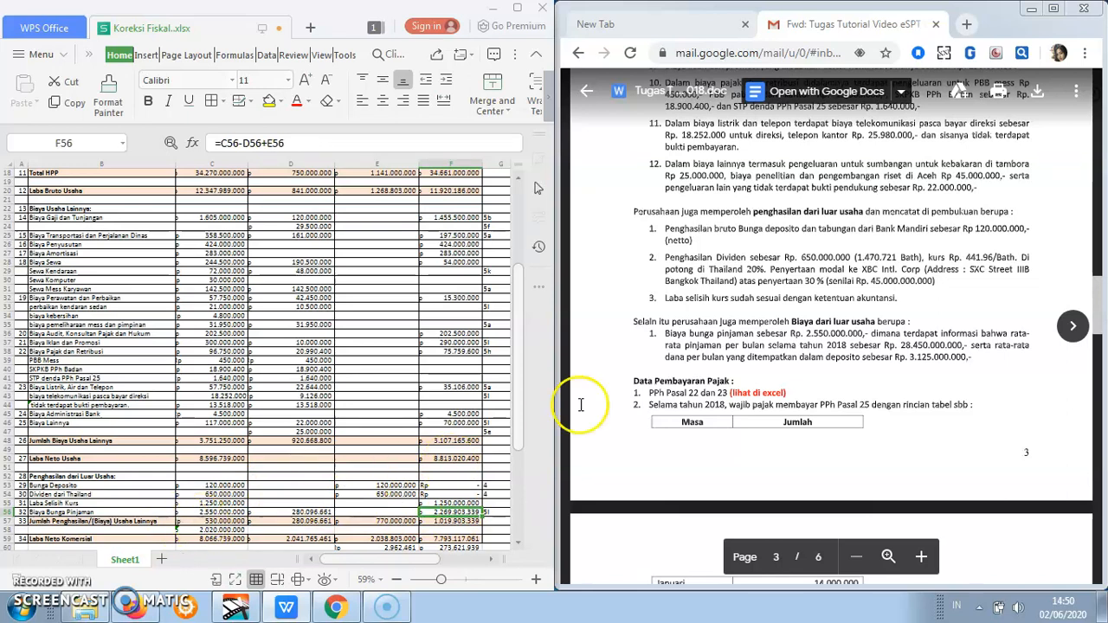
# Check the commercial Laba Neto Komersial against the assignment's income statement and inspect its fiscal formula.
pyautogui.moveTo(519, 422); pyautogui.dragTo(517, 439)
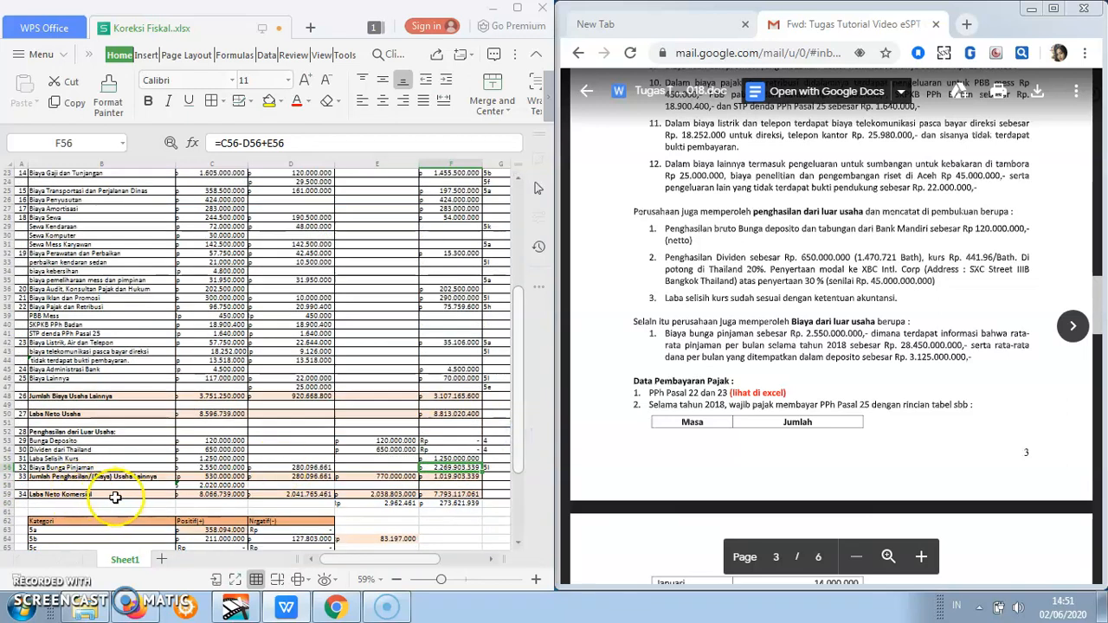
pyautogui.click(201, 494)
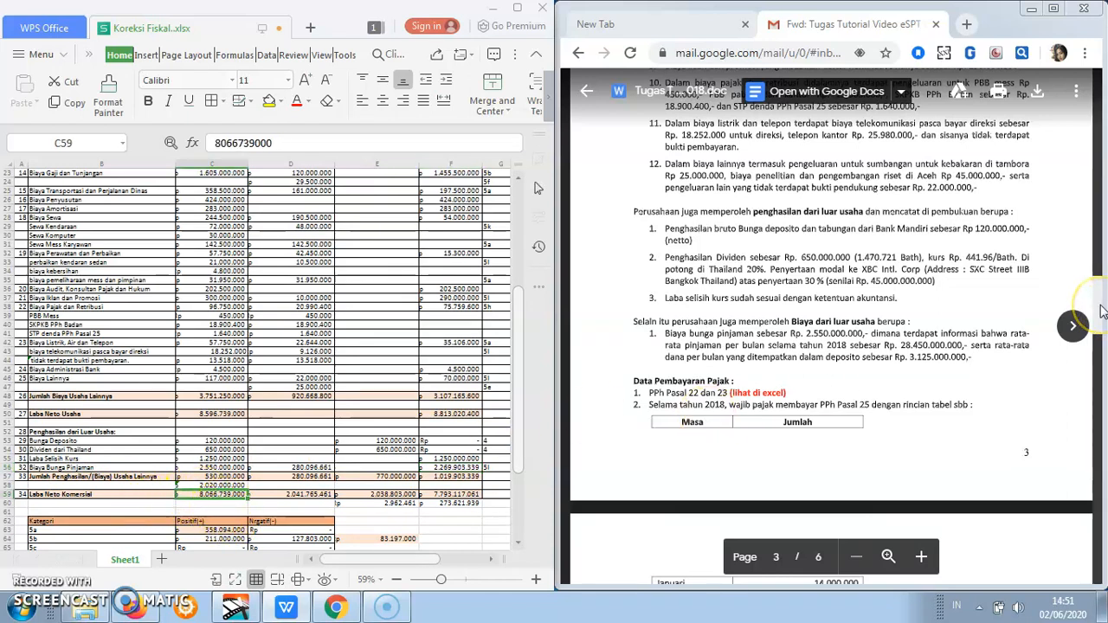
pyautogui.moveTo(1102, 311); pyautogui.dragTo(1101, 230)
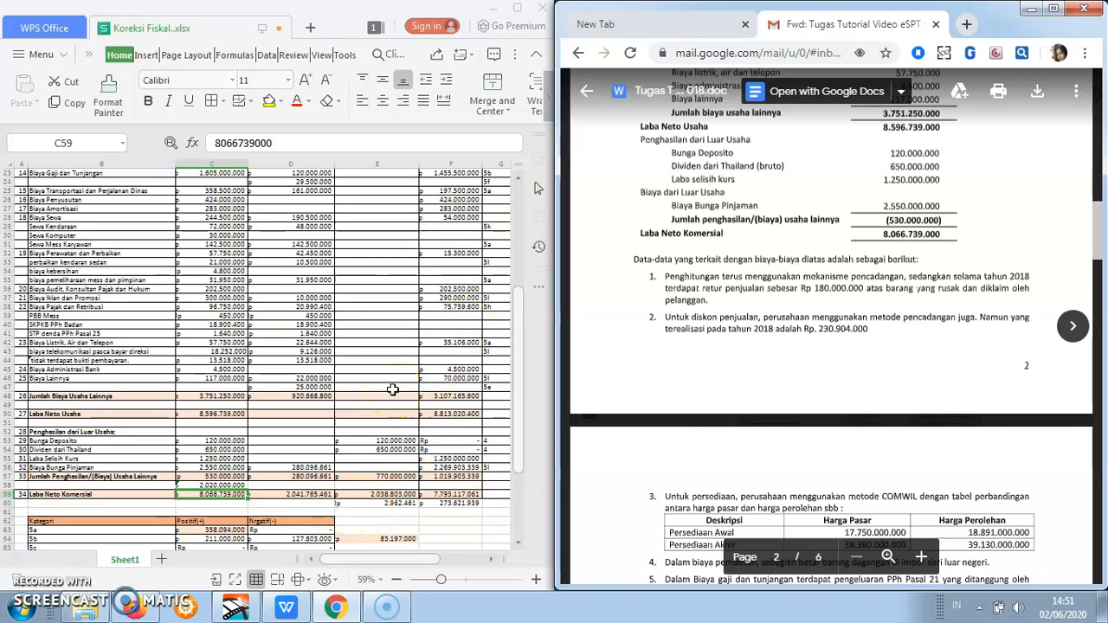
pyautogui.click(439, 494)
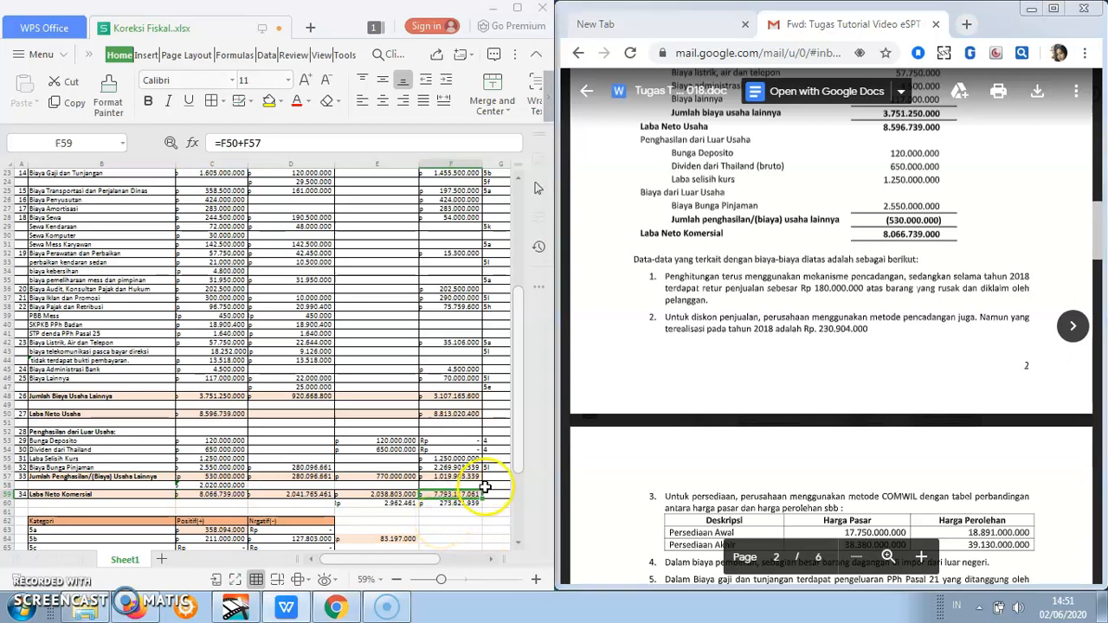
# Review the Kategori codes assigned to each fiscal correction in the worksheet.
pyautogui.moveTo(519, 425); pyautogui.dragTo(519, 330)
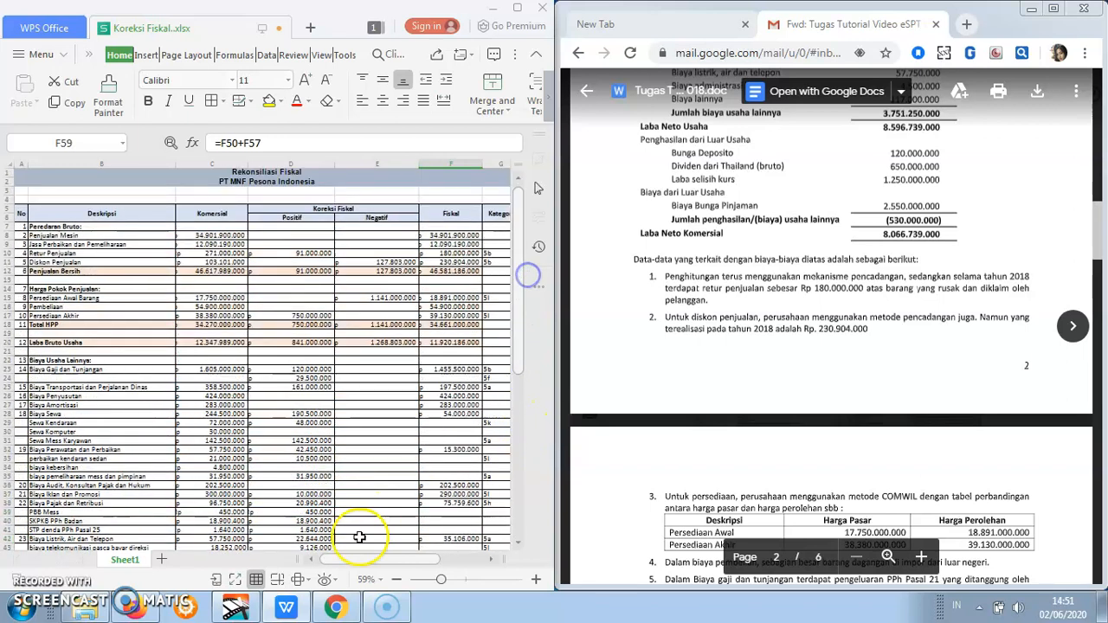
pyautogui.moveTo(367, 567); pyautogui.dragTo(376, 564)
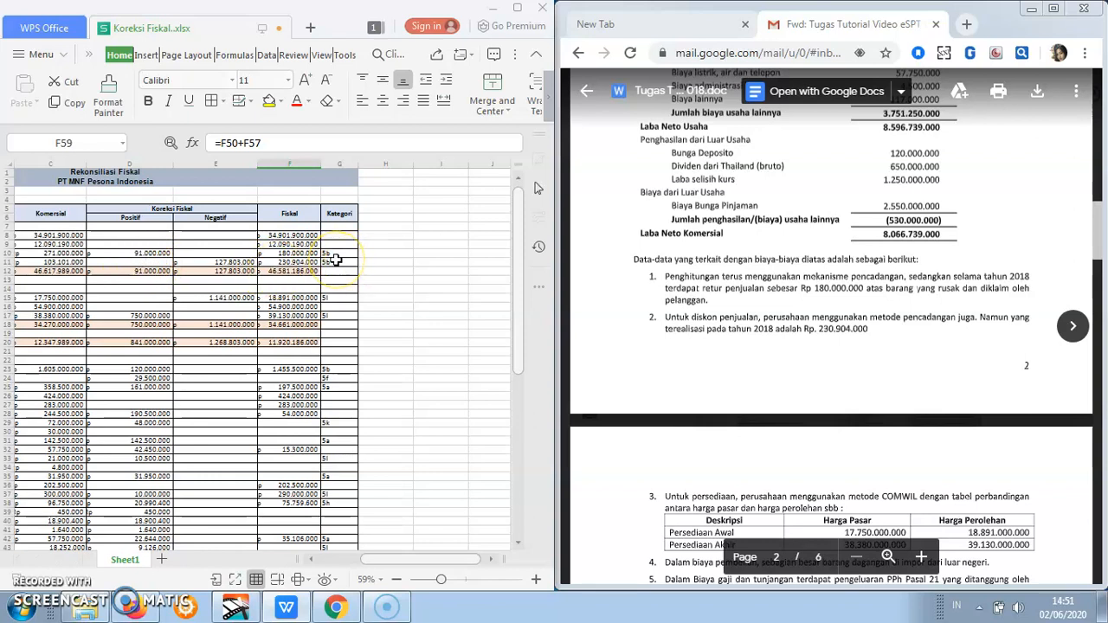
pyautogui.click(338, 555)
pyautogui.moveTo(337, 555); pyautogui.dragTo(332, 553)
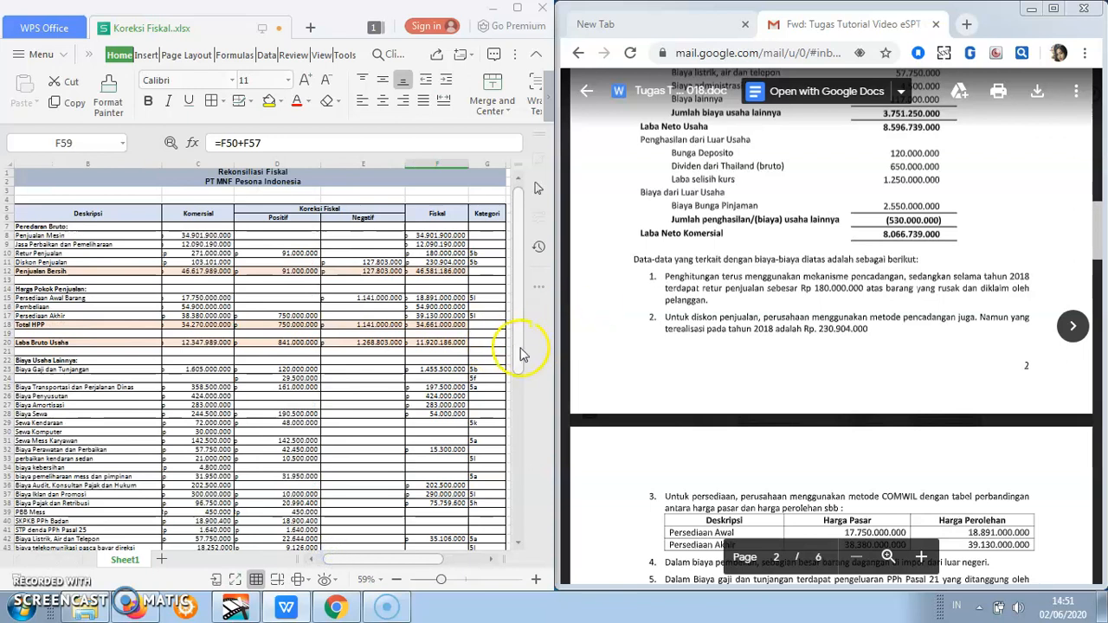
# Examine the recap of positive and negative corrections per category, 5a to 6d, below the reconciliation.
pyautogui.moveTo(524, 357); pyautogui.dragTo(526, 514)
pyautogui.moveTo(340, 559); pyautogui.dragTo(314, 559)
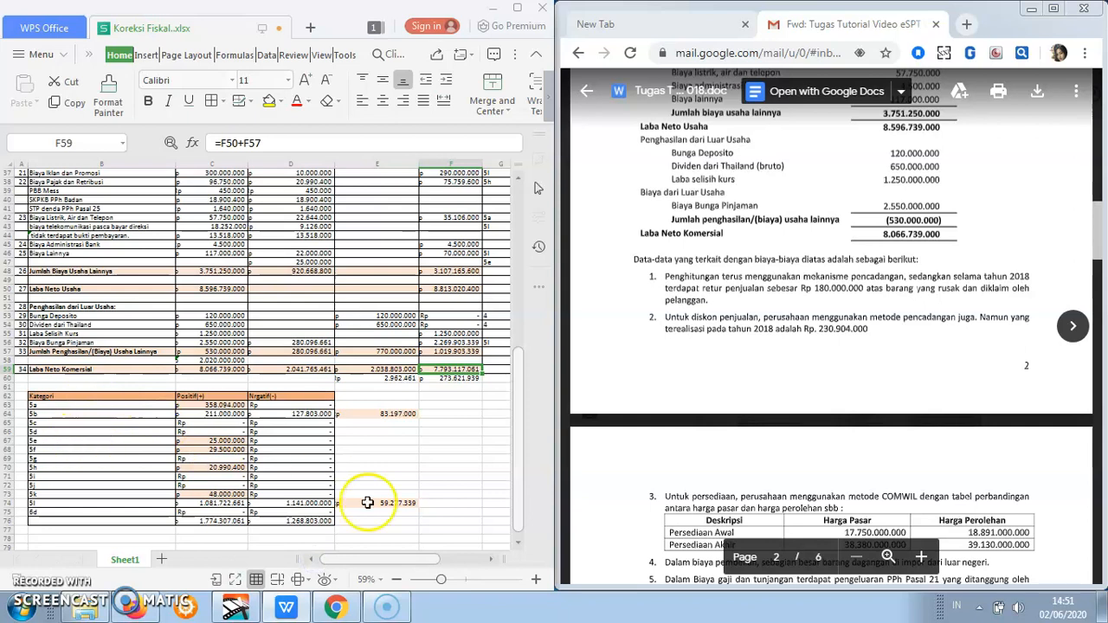
pyautogui.click(450, 580)
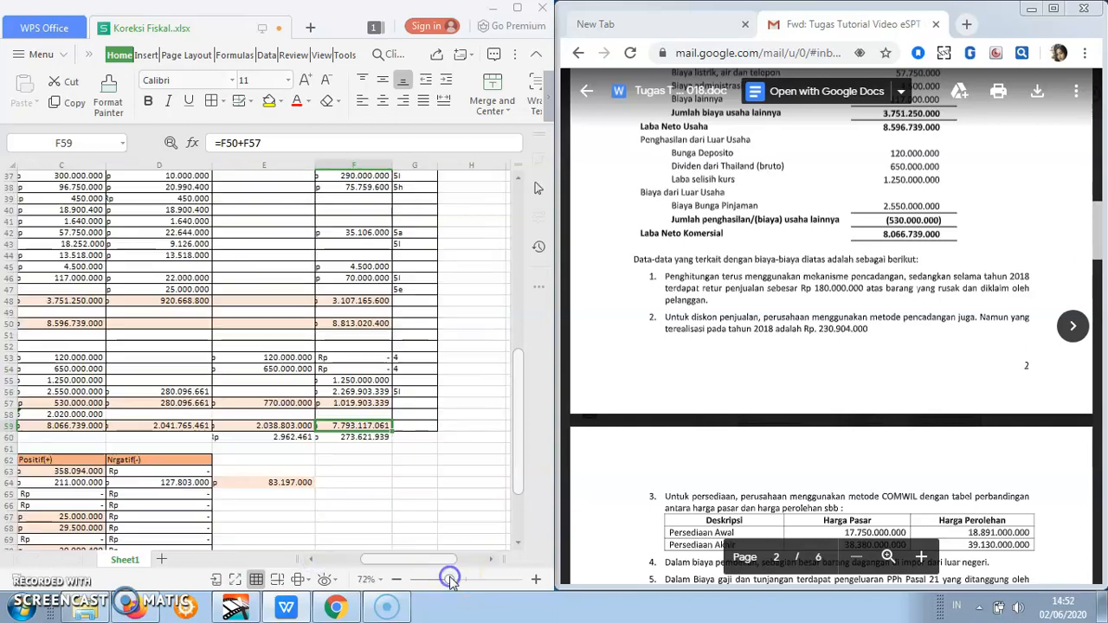
pyautogui.moveTo(391, 559); pyautogui.dragTo(372, 559)
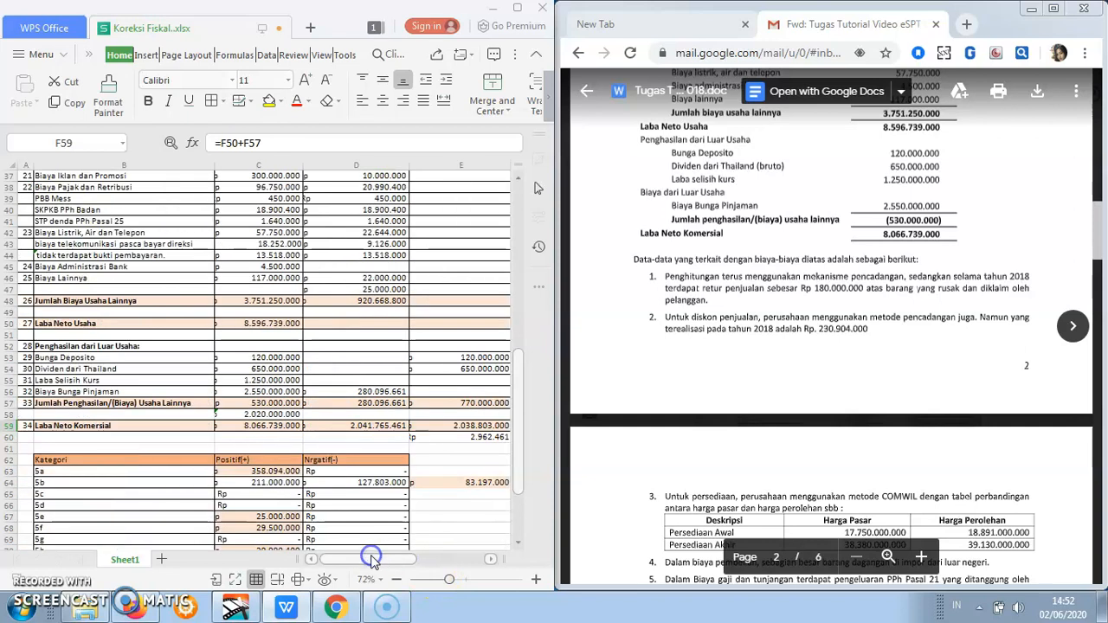
pyautogui.moveTo(517, 433); pyautogui.dragTo(521, 466)
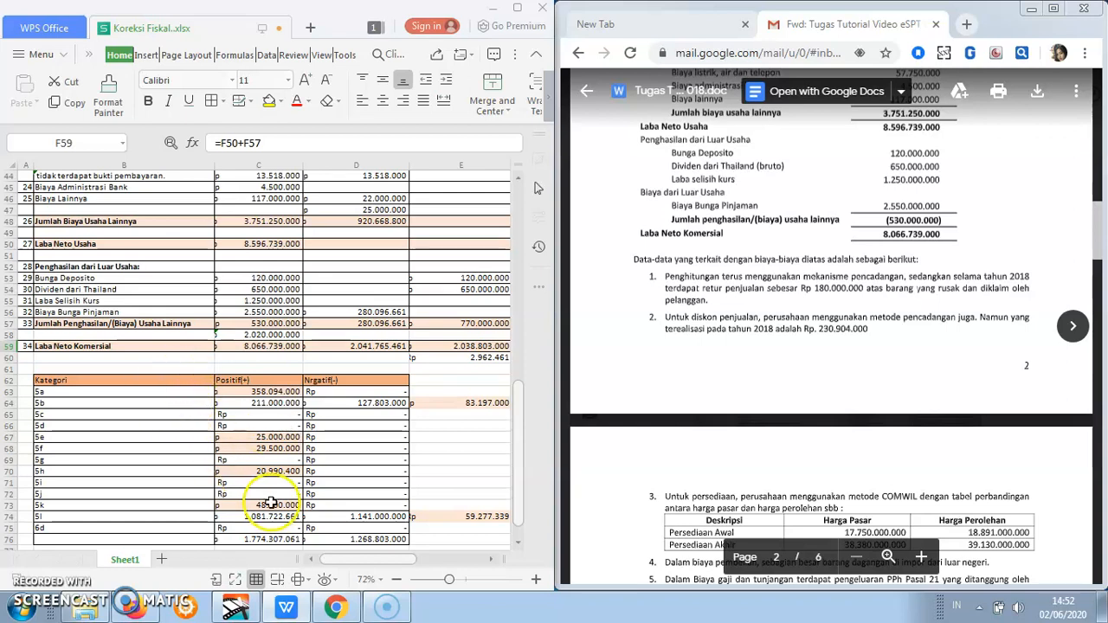
pyautogui.moveTo(519, 394); pyautogui.dragTo(518, 183)
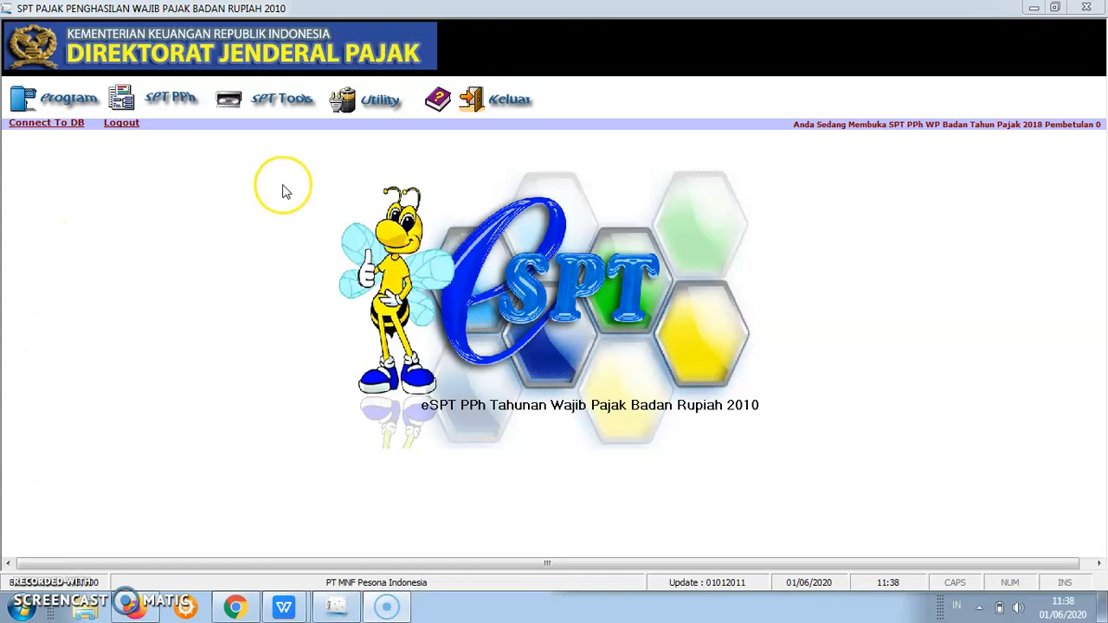
# In eSPT, open Formulir 1771-II and arrange it side by side with the assignment document.
pyautogui.click(189, 104)
pyautogui.moveTo(212, 152)
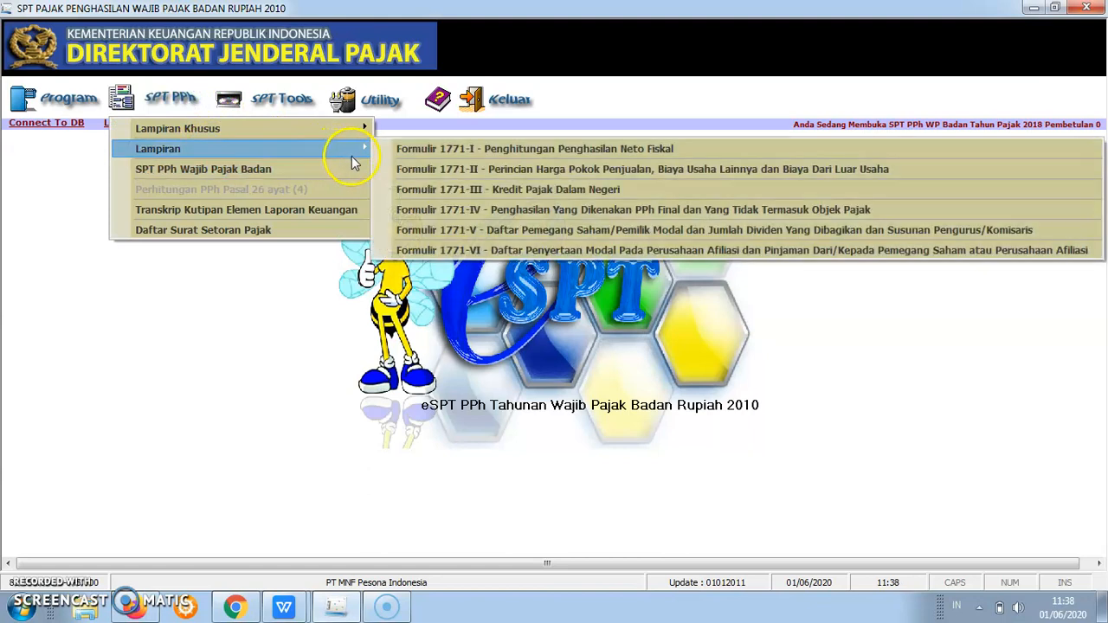
pyautogui.click(386, 167)
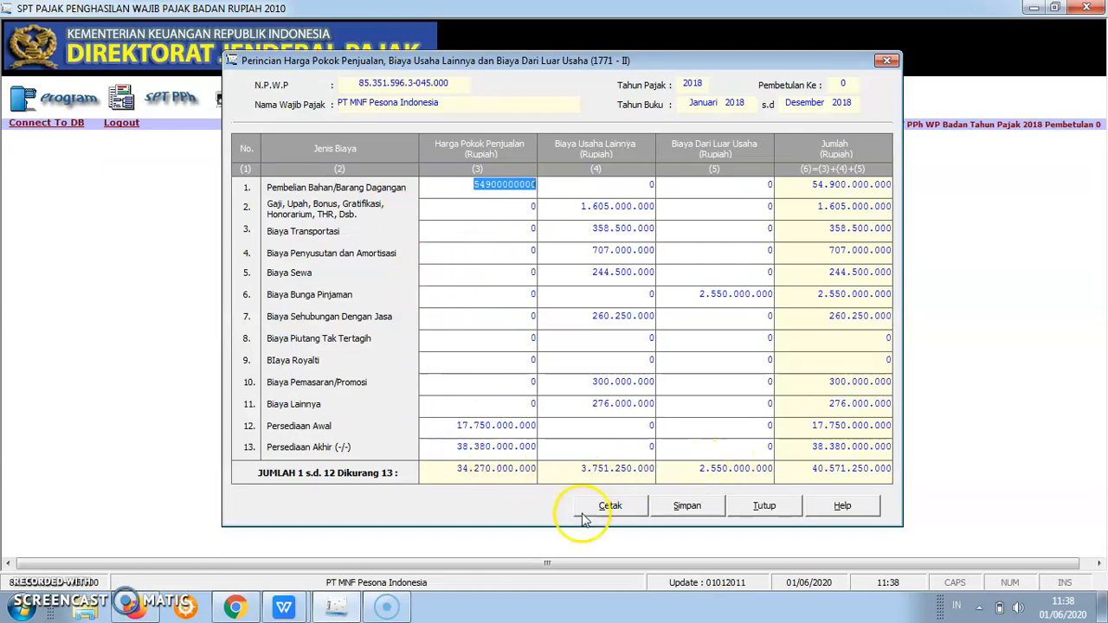
pyautogui.rightClick(563, 597)
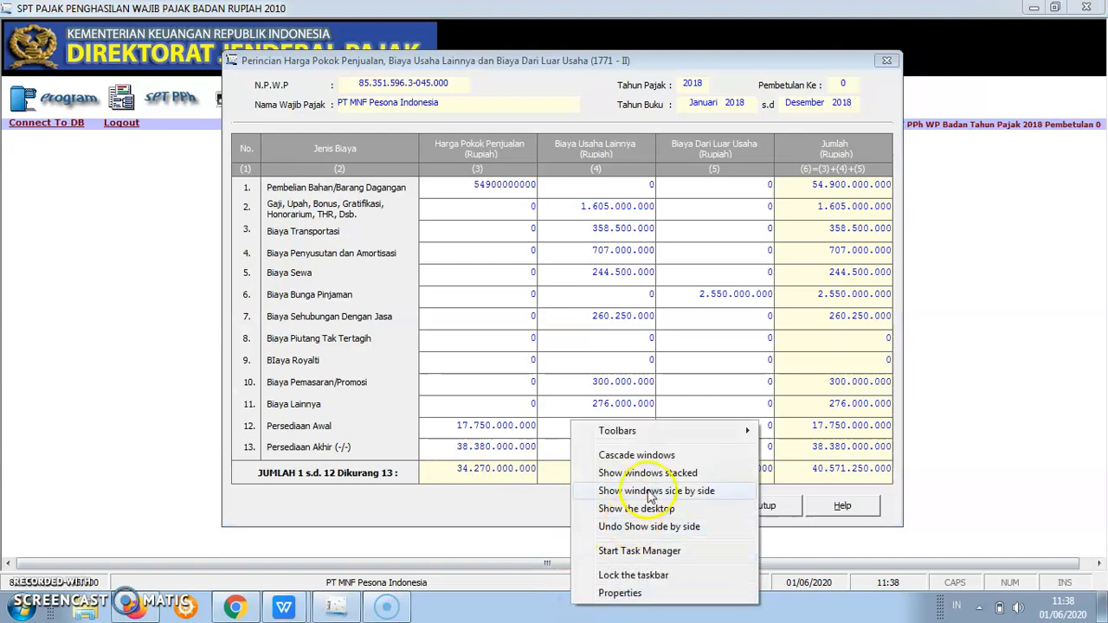
pyautogui.click(647, 491)
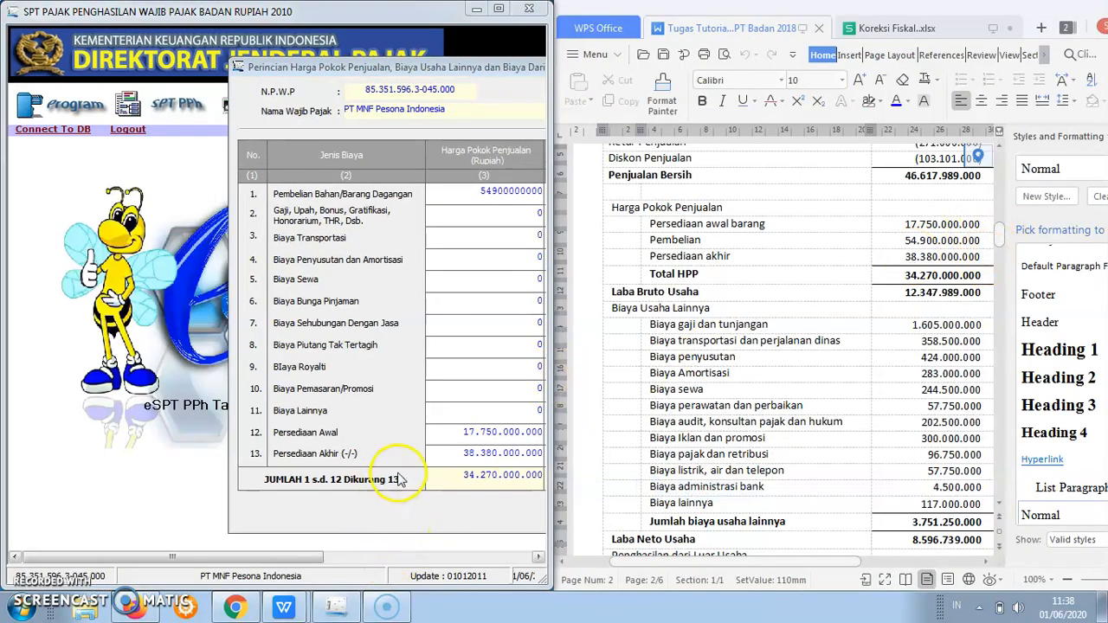
# Compare the form's Harga Pokok Penjualan, Biaya Usaha Lainnya and Biaya Dari Luar Usaha columns with the income statement.
pyautogui.moveTo(303, 556); pyautogui.dragTo(353, 558)
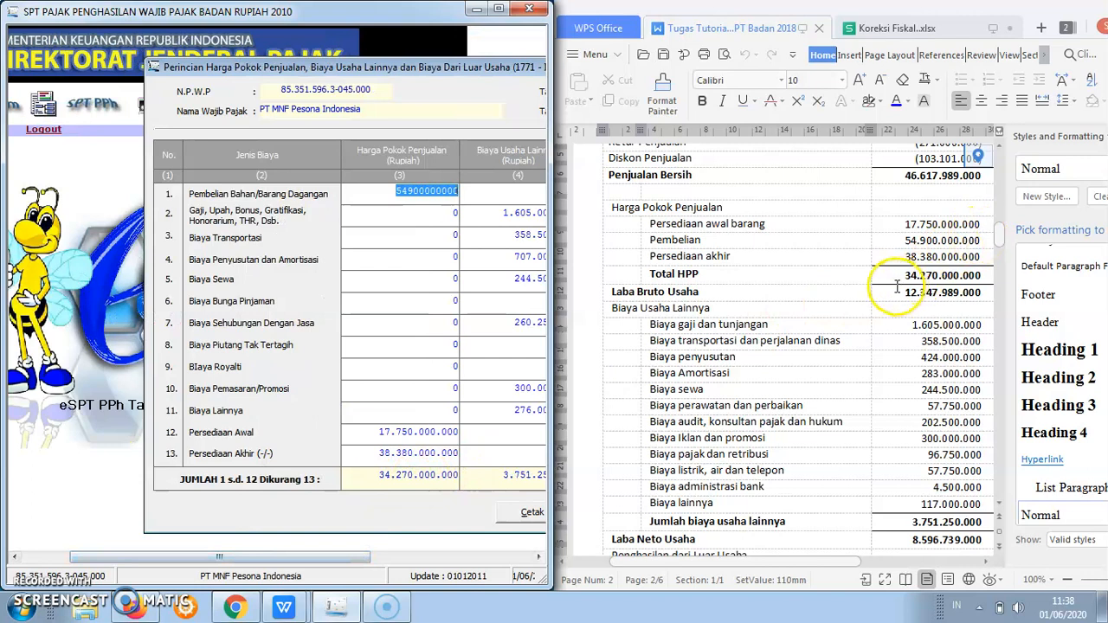
pyautogui.moveTo(322, 559); pyautogui.dragTo(370, 563)
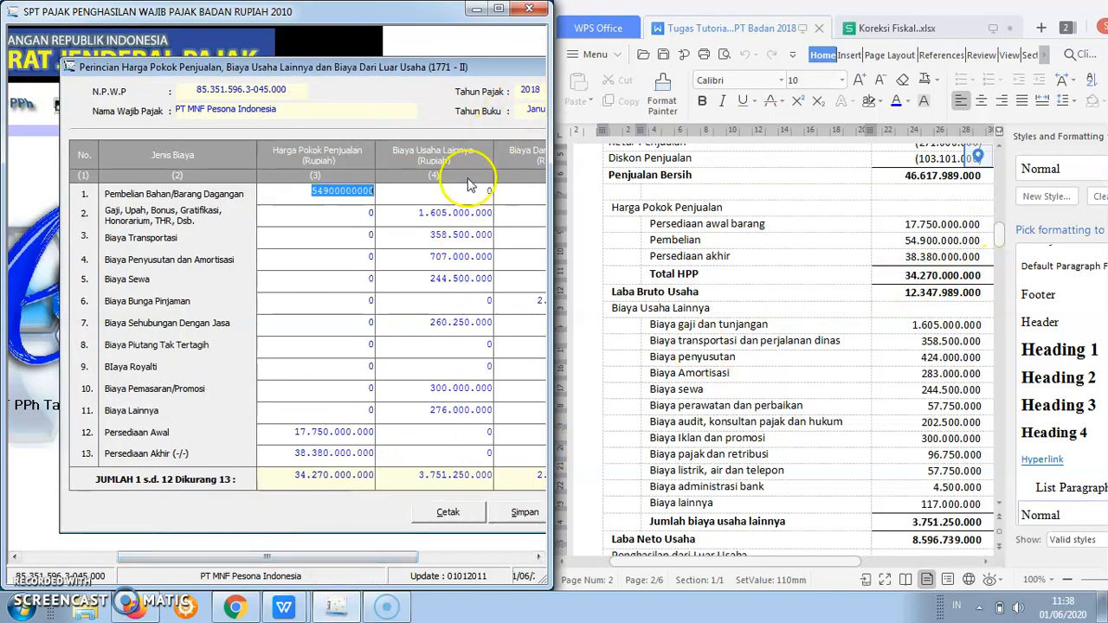
pyautogui.moveTo(1001, 231); pyautogui.dragTo(1003, 246)
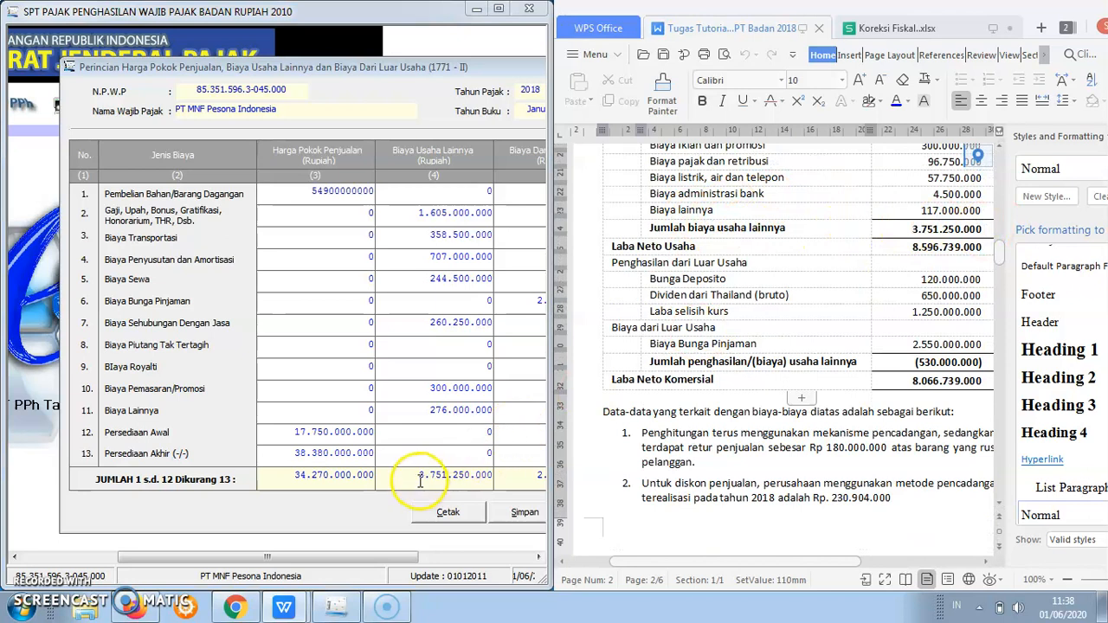
pyautogui.moveTo(406, 557); pyautogui.dragTo(442, 558)
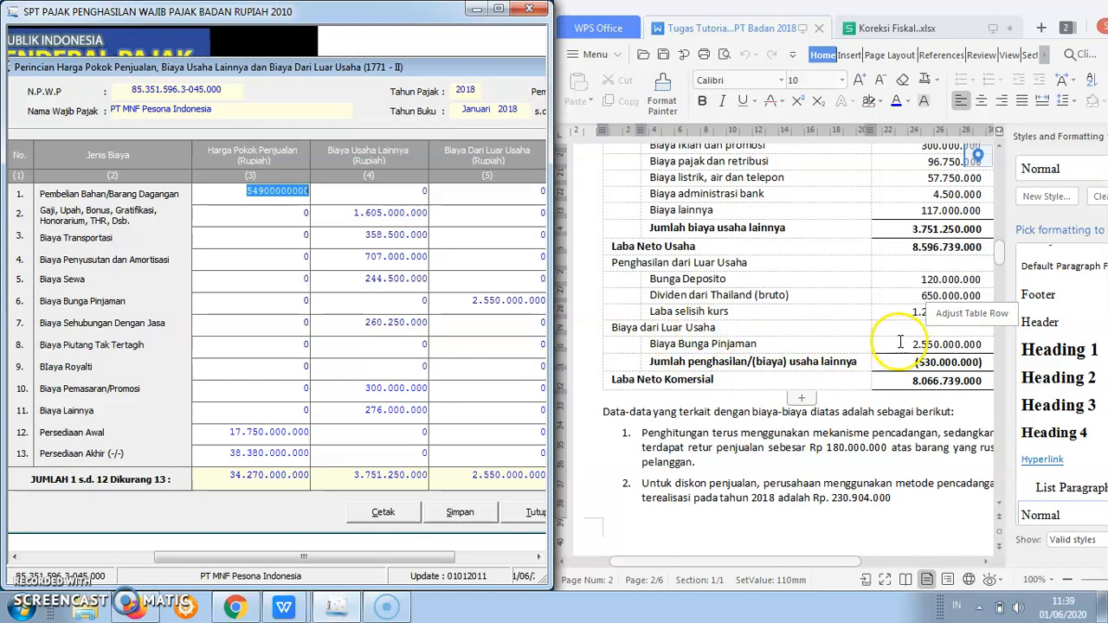
pyautogui.moveTo(410, 558); pyautogui.dragTo(480, 568)
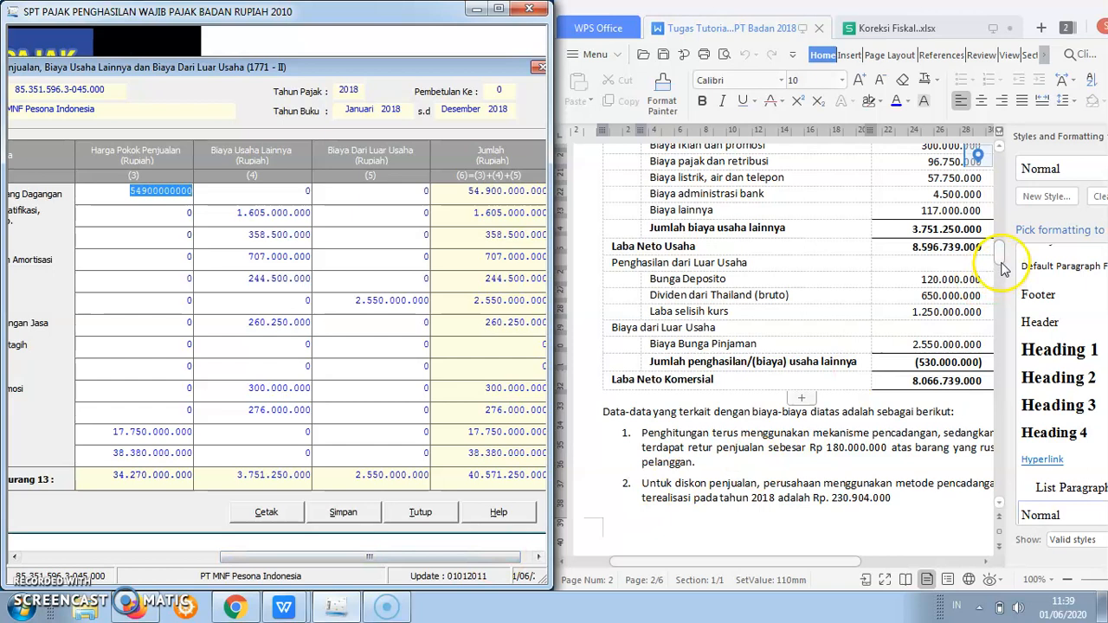
# Compare the form's individual Biaya Usaha Lainnya amounts, including Biaya Lainnya, with the expense lines in the income statement.
pyautogui.moveTo(1001, 264); pyautogui.dragTo(1001, 251)
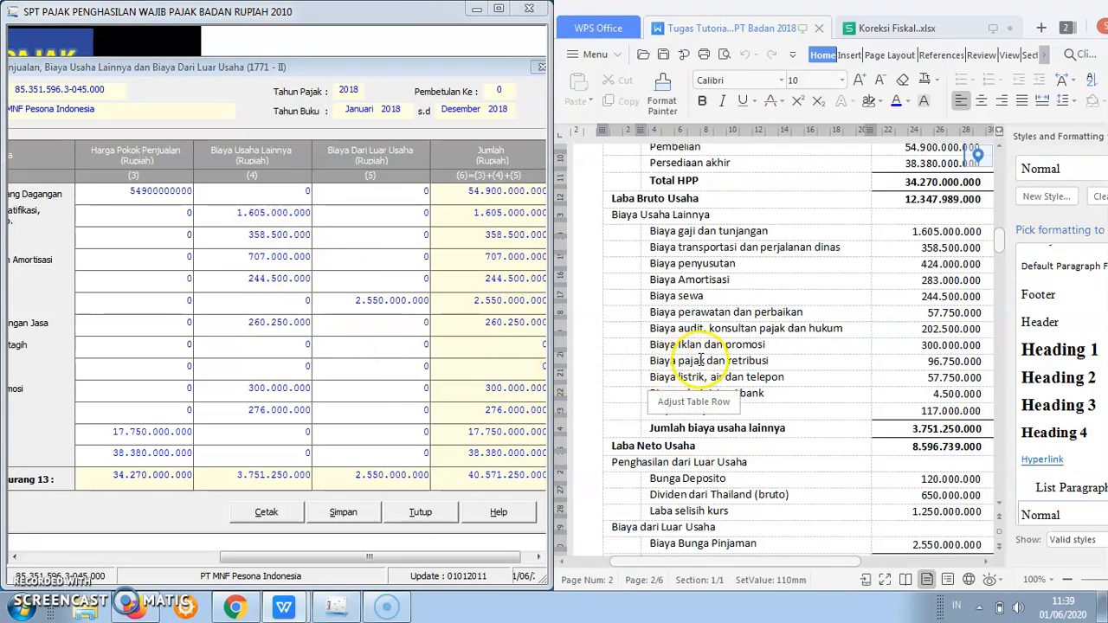
pyautogui.click(420, 512)
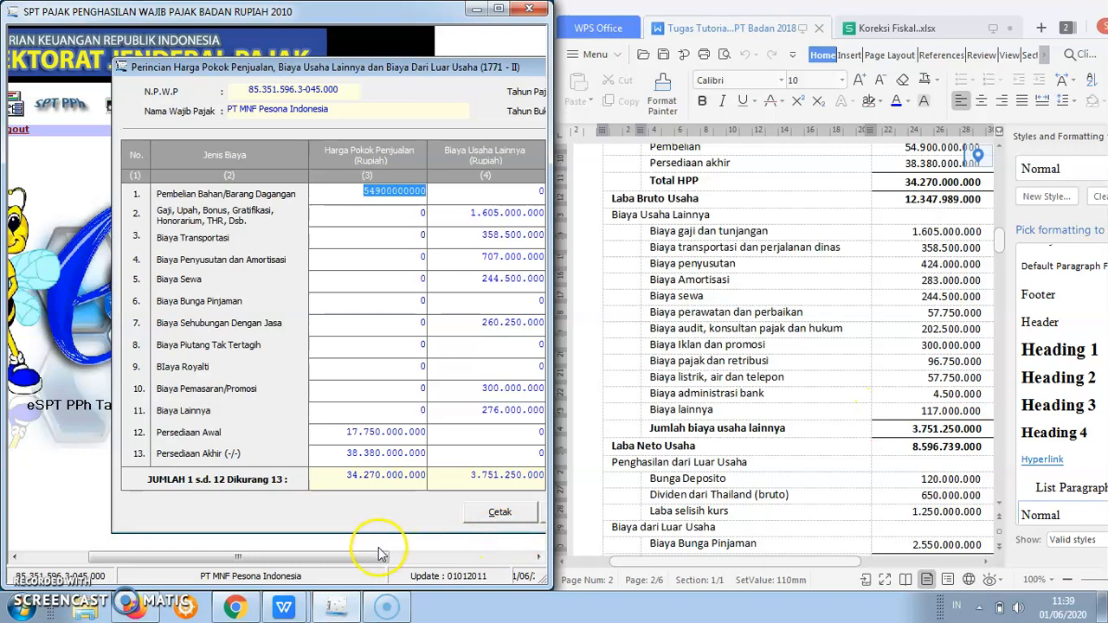
pyautogui.moveTo(374, 558); pyautogui.dragTo(402, 561)
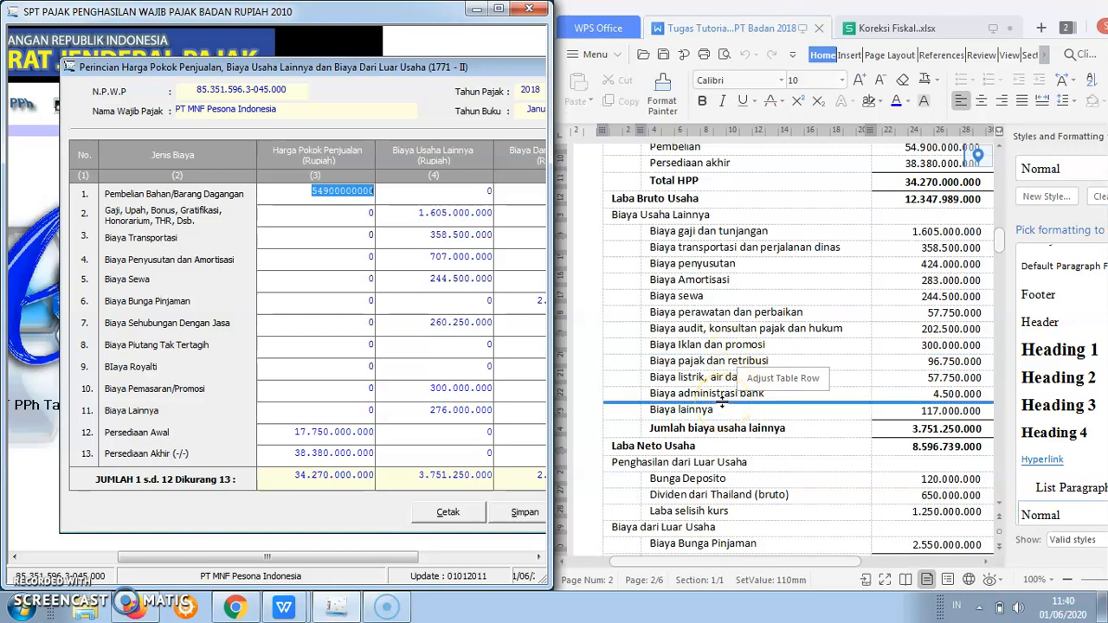
# Save the Formulir 1771-II data, keeping the depreciation and amortisation amount despite the mismatch.
pyautogui.moveTo(396, 558); pyautogui.dragTo(449, 558)
pyautogui.click(430, 513)
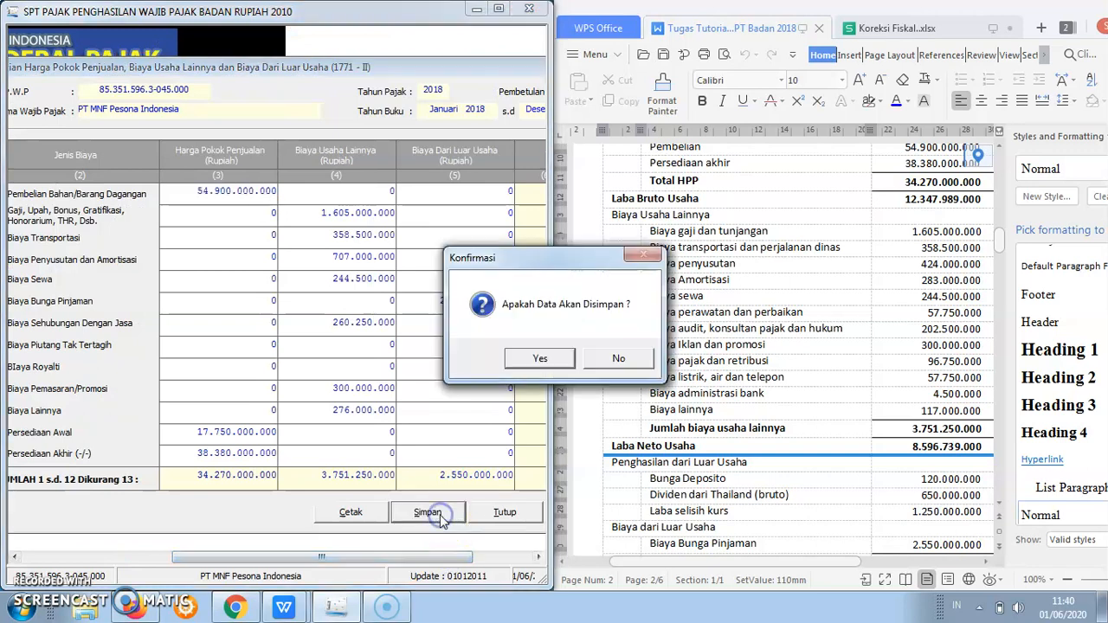
pyautogui.click(521, 358)
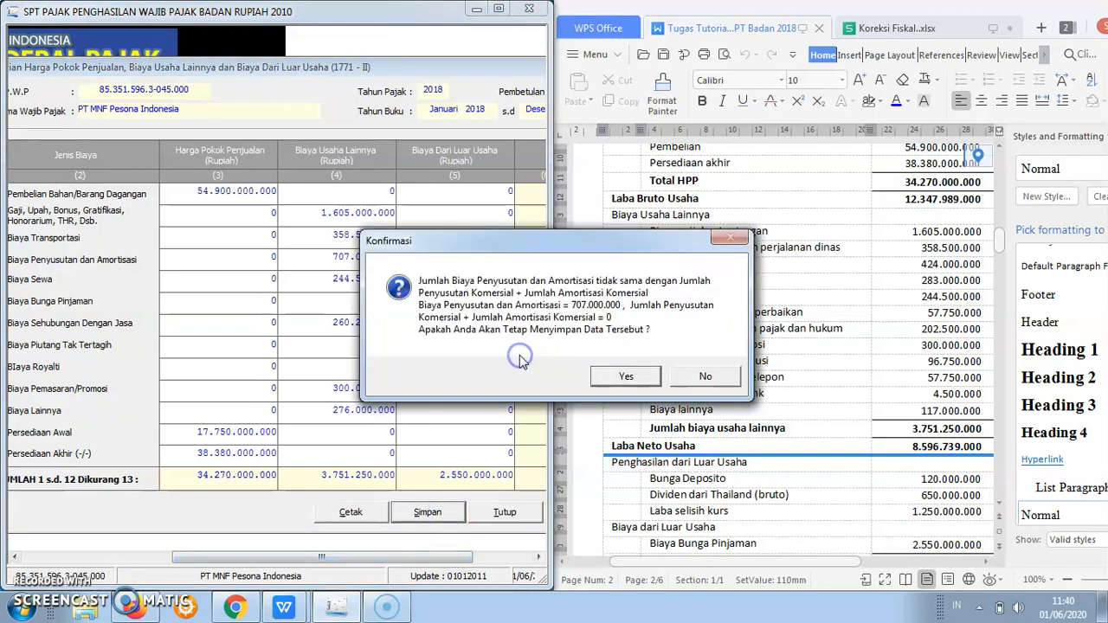
pyautogui.click(558, 377)
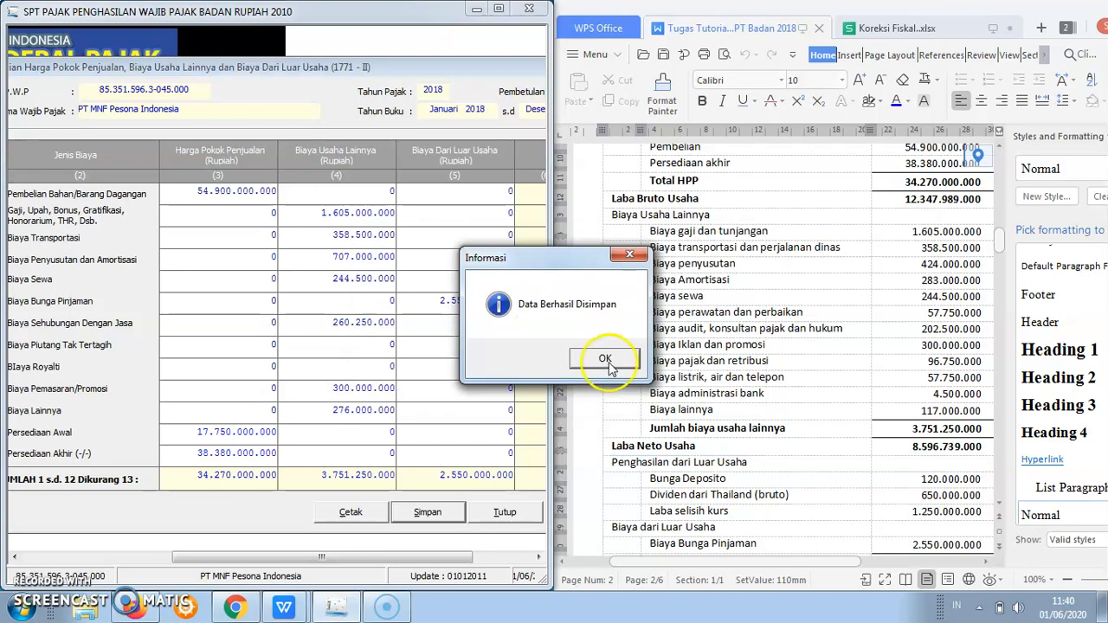
# Dismiss the save confirmation and close Formulir 1771-II.
pyautogui.click(605, 358)
pyautogui.click(445, 173)
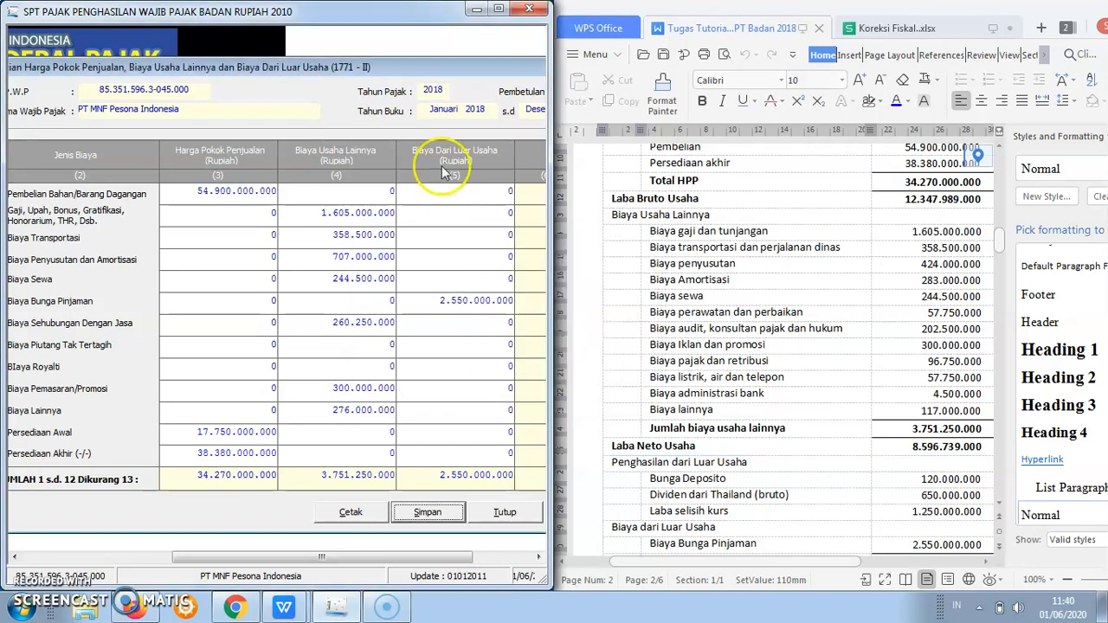
pyautogui.moveTo(477, 69); pyautogui.dragTo(301, 93)
pyautogui.click(452, 93)
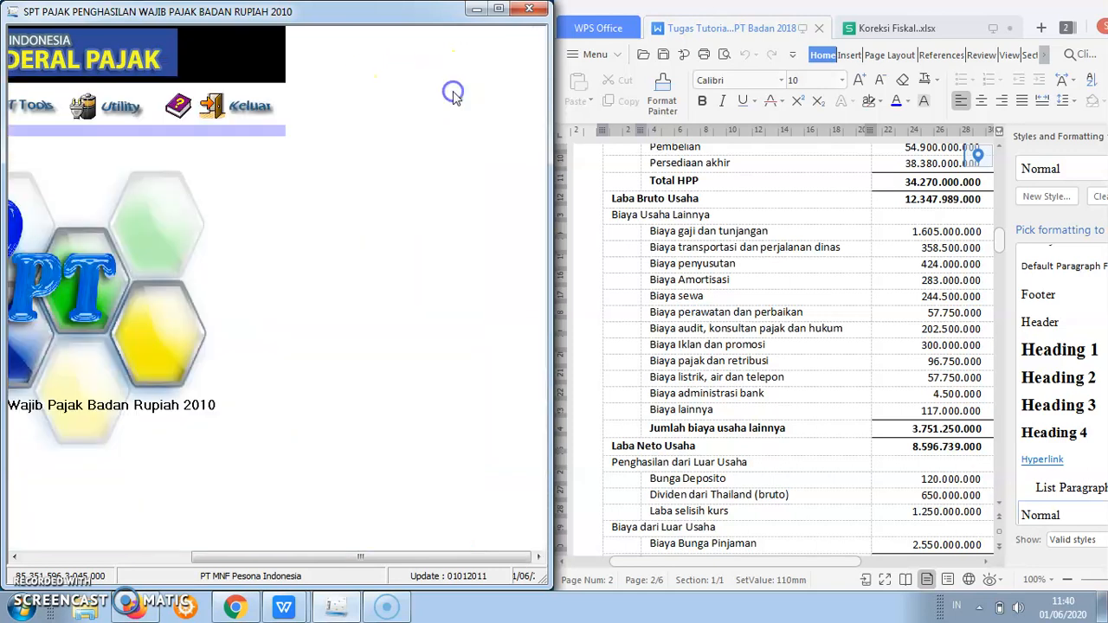
# Open Formulir 1771-I - Penghitungan Penghasilan Neto Fiskal from the SPT PPh attachments.
pyautogui.moveTo(325, 534); pyautogui.dragTo(217, 530)
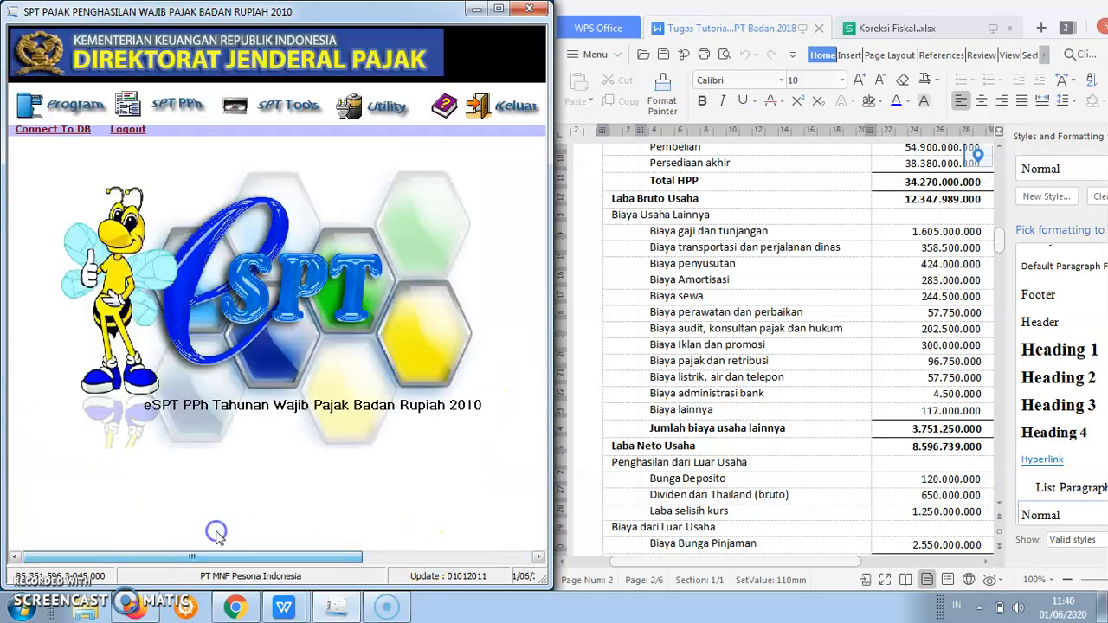
pyautogui.click(192, 108)
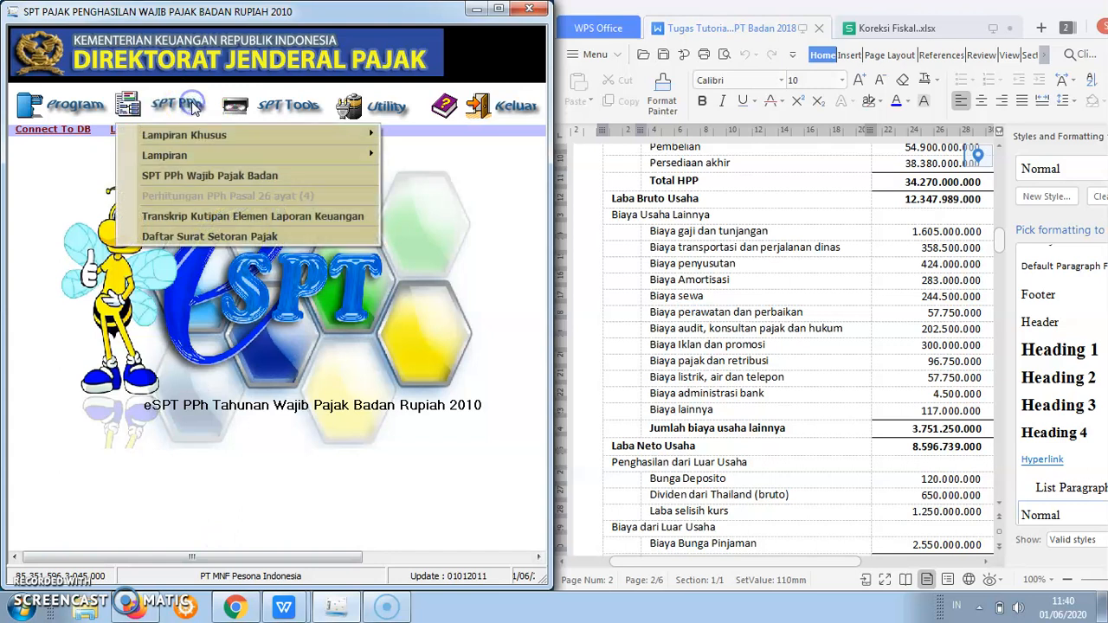
pyautogui.moveTo(212, 148)
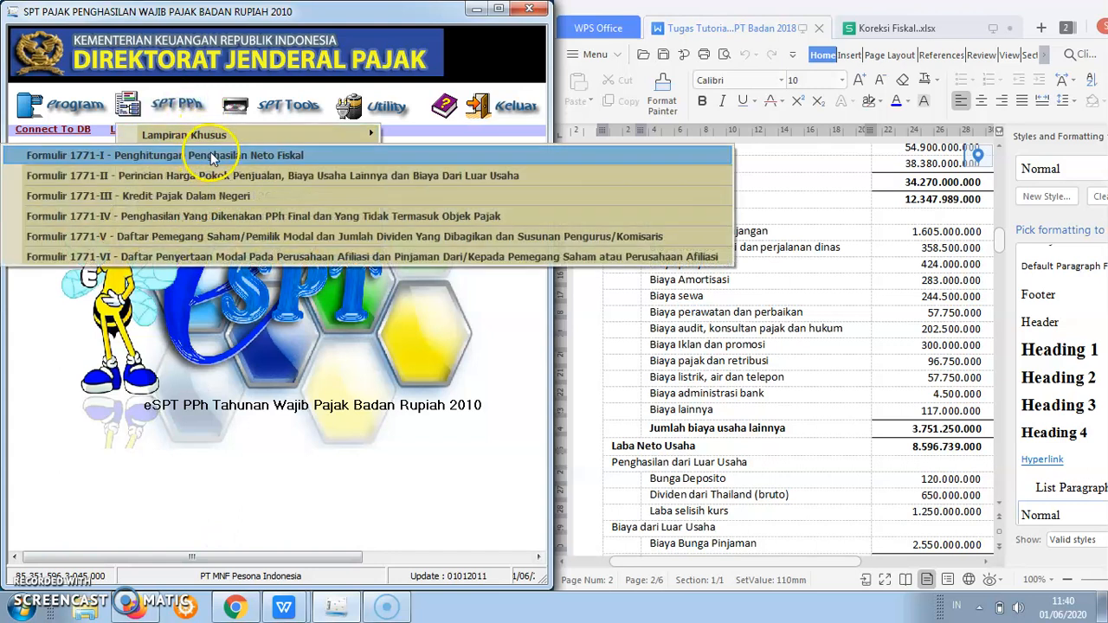
pyautogui.click(210, 154)
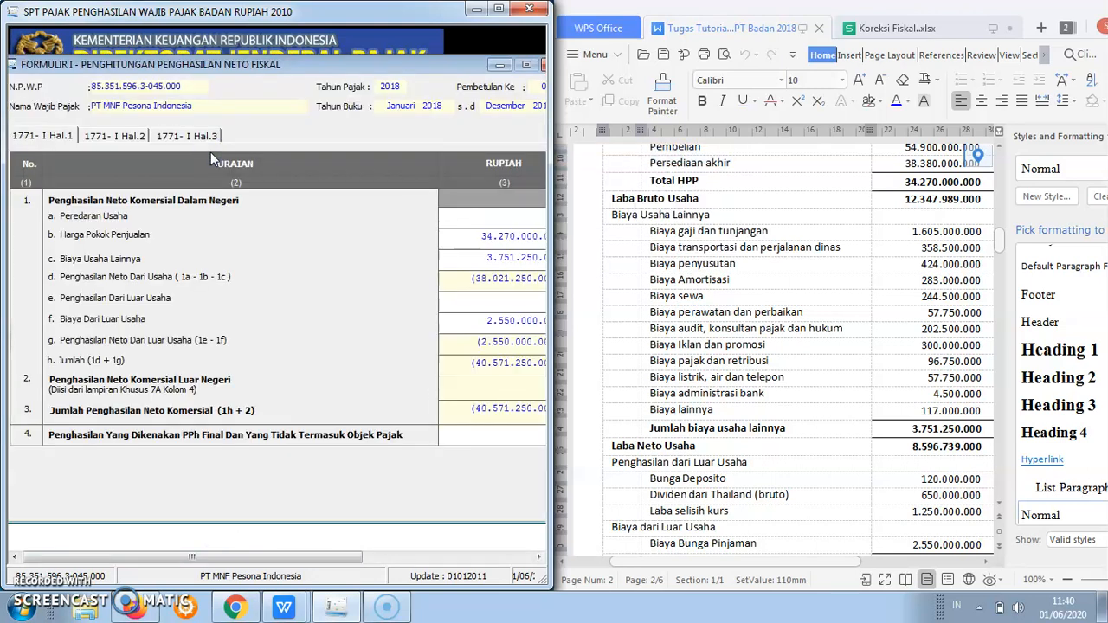
pyautogui.click(273, 558)
pyautogui.moveTo(273, 561); pyautogui.dragTo(288, 561)
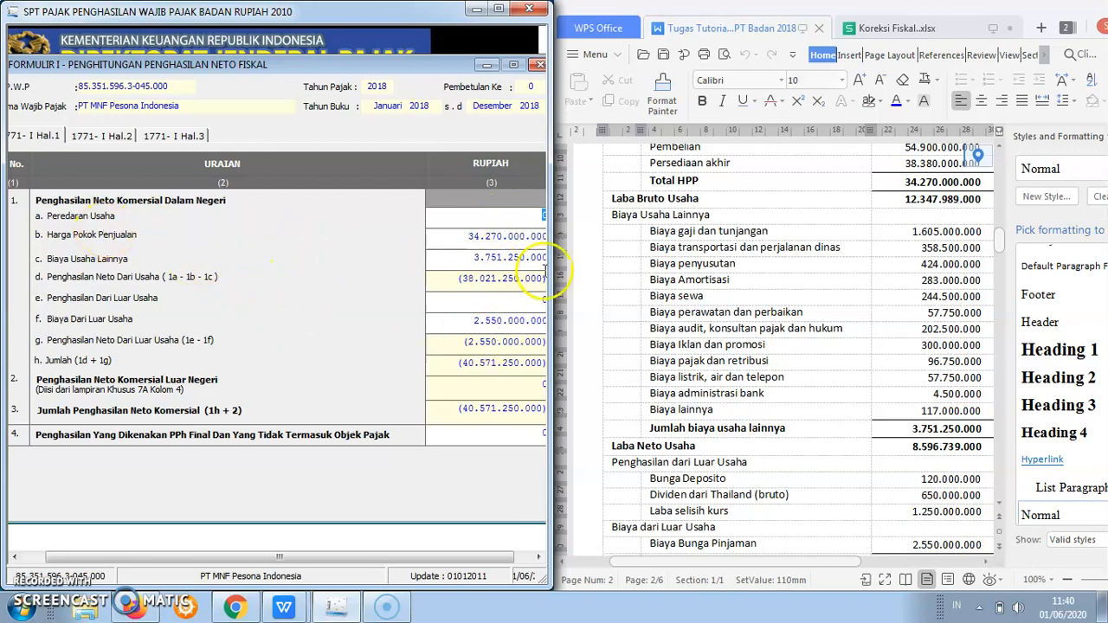
# Switch from the assignment document to the Koreksi Fiskal workbook beside the form.
pyautogui.click(1000, 243)
pyautogui.moveTo(1000, 243); pyautogui.dragTo(992, 162)
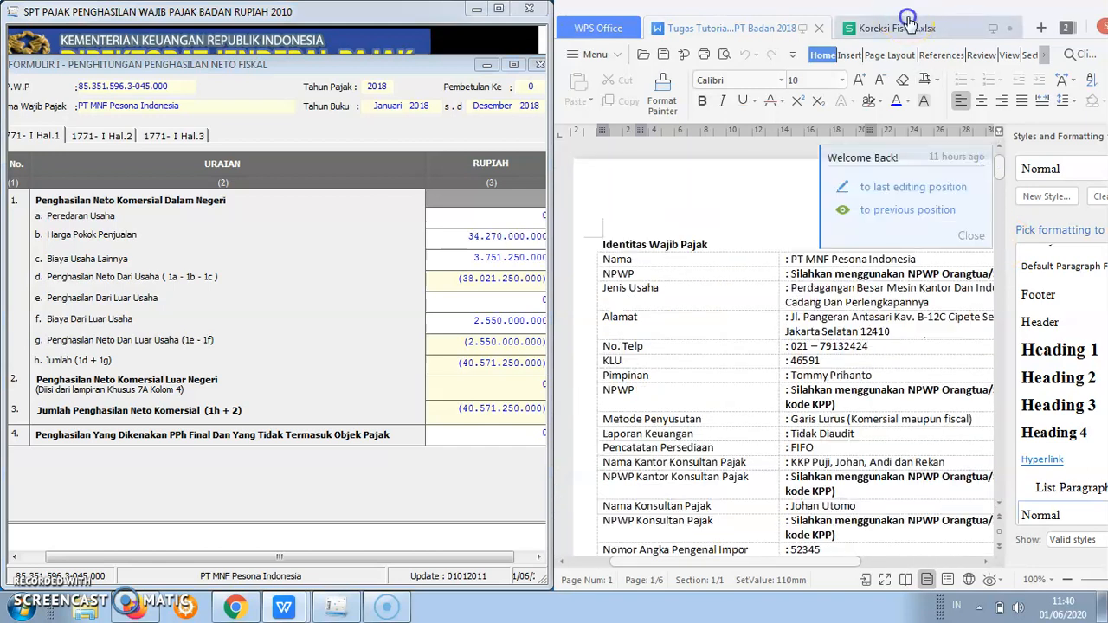
pyautogui.moveTo(902, 19)
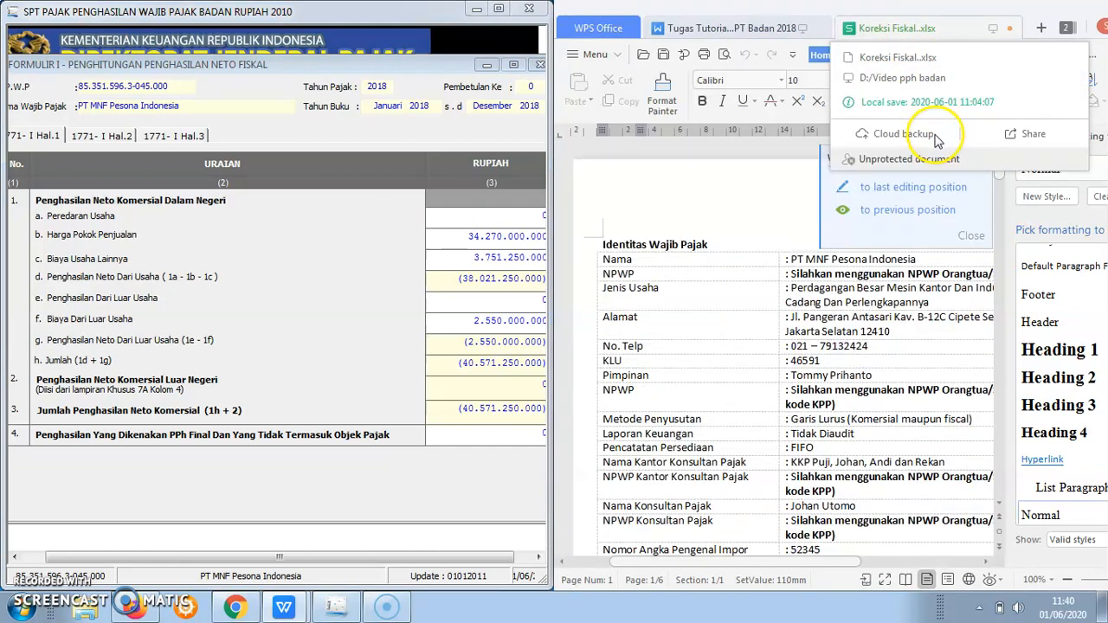
pyautogui.click(890, 30)
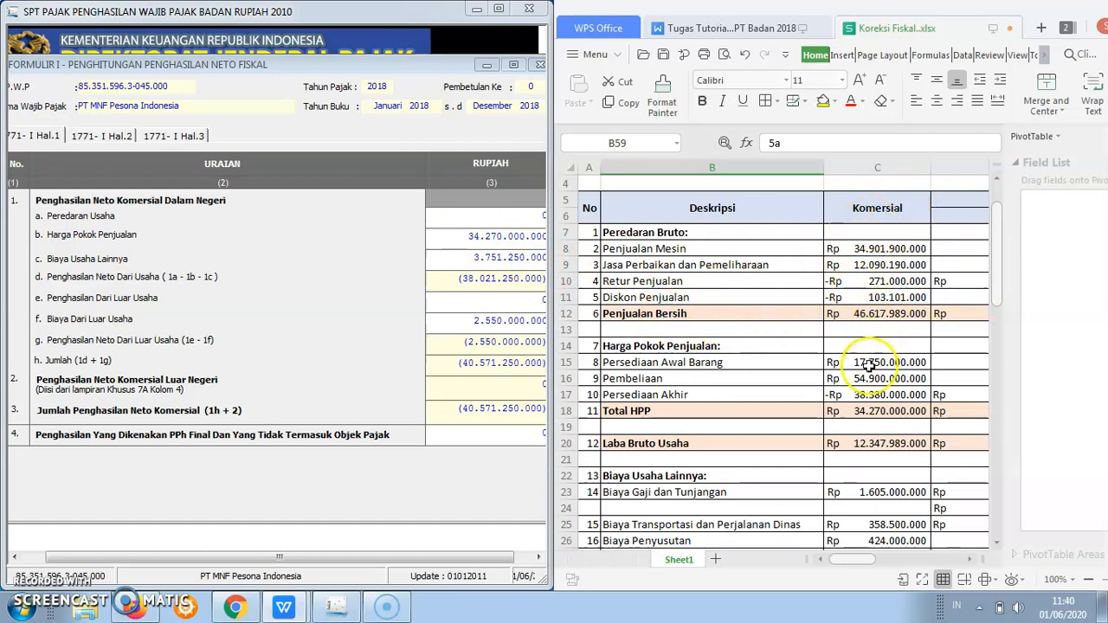
# Set Peredaran Usaha on page 1 of Formulir 1771-I to 46.617.989.000, the Penjualan Bersih amount from the workbook.
pyautogui.moveTo(442, 561); pyautogui.dragTo(474, 562)
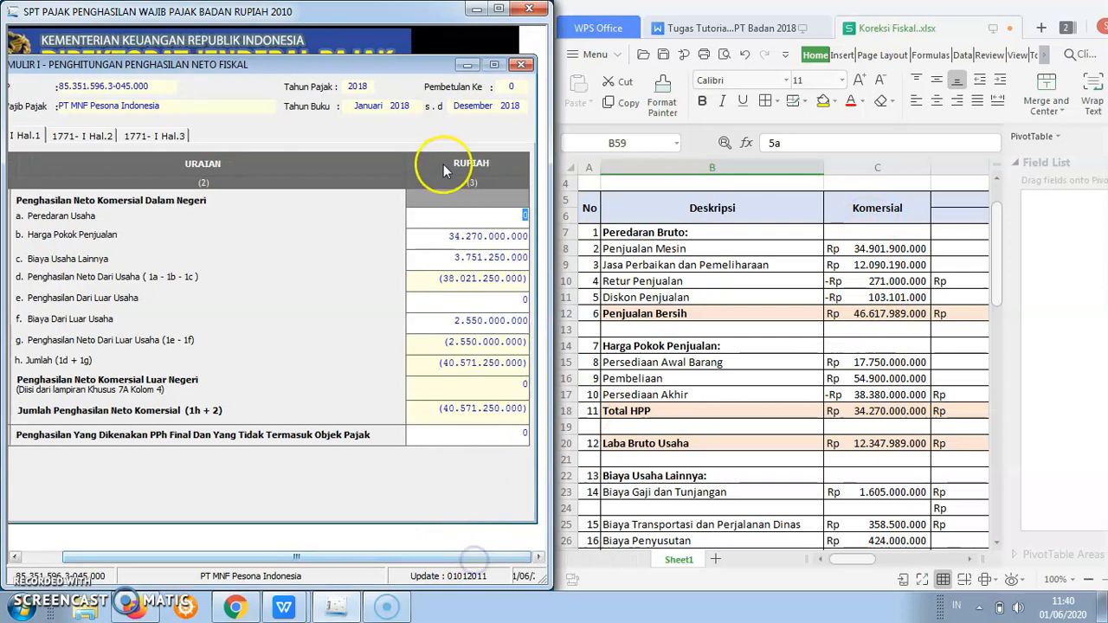
pyautogui.click(517, 218)
pyautogui.moveTo(516, 219); pyautogui.dragTo(533, 228)
pyautogui.press('BackSpace')
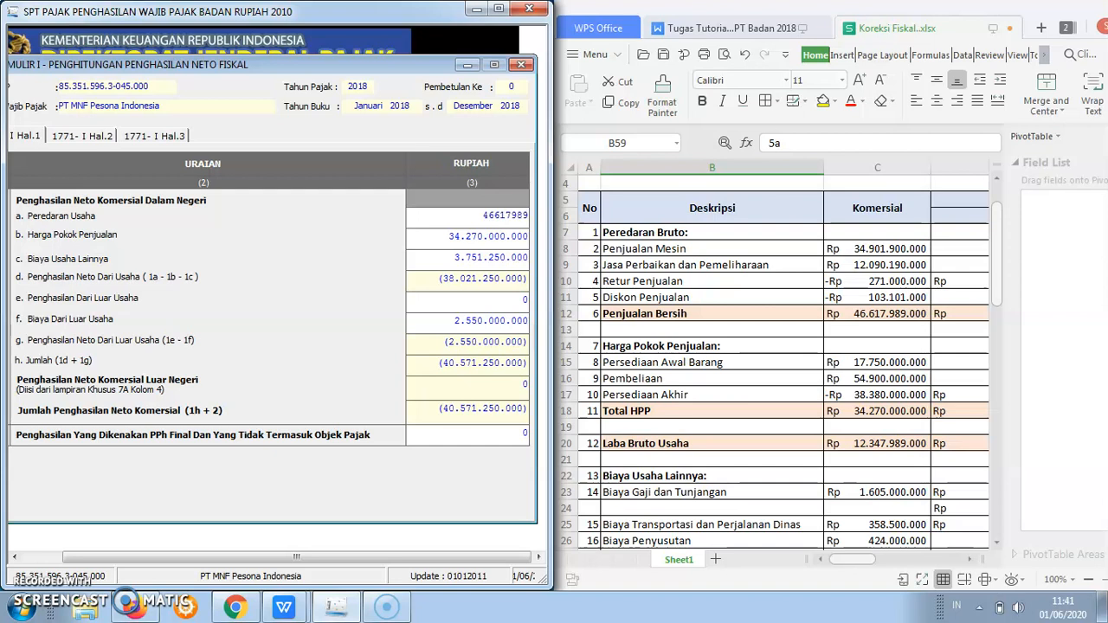
pyautogui.click(523, 232)
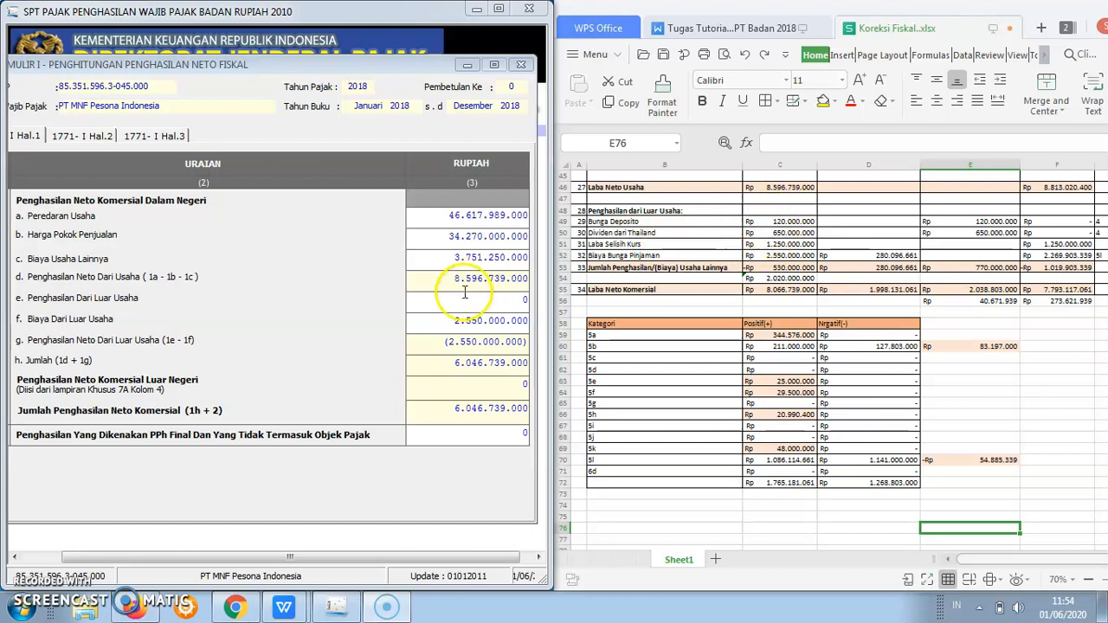
# Set Penghasilan Dari Luar Usaha to 2.020.000.000 and Penghasilan Yang Dikenakan PPh Final Dan Yang Tidak Termasuk Objek Pajak to 770.000.000.
pyautogui.click(522, 304)
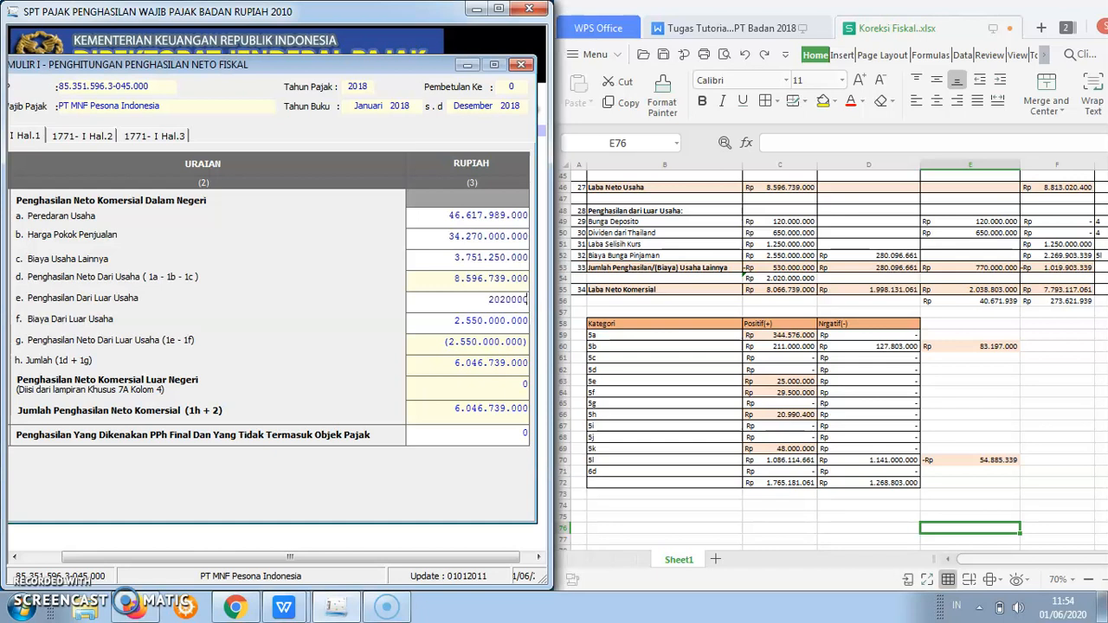
pyautogui.click(498, 383)
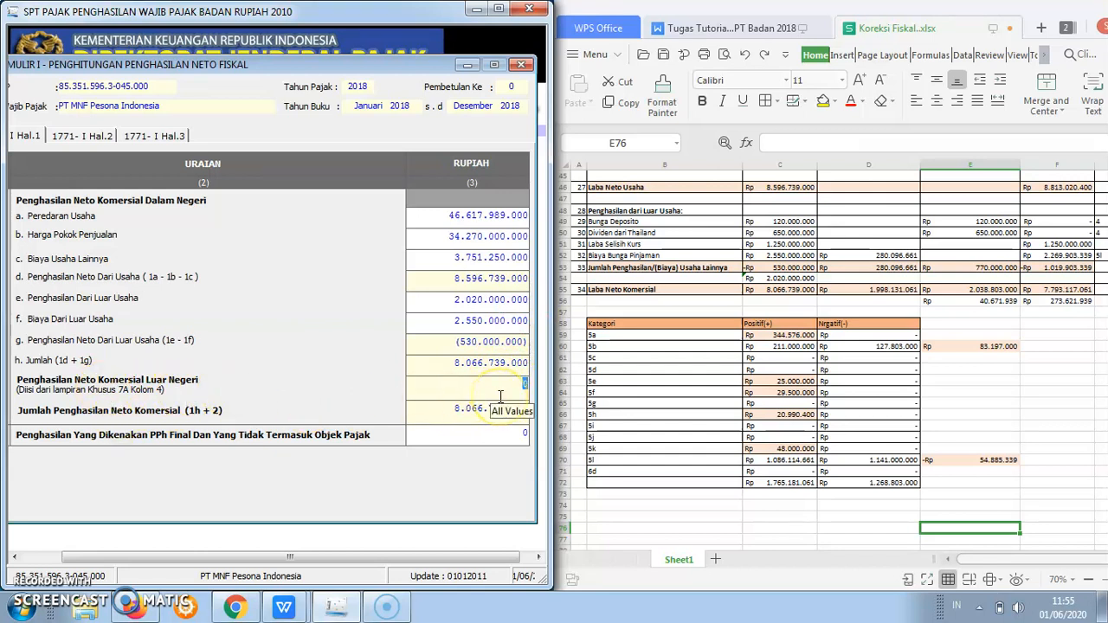
pyautogui.click(519, 433)
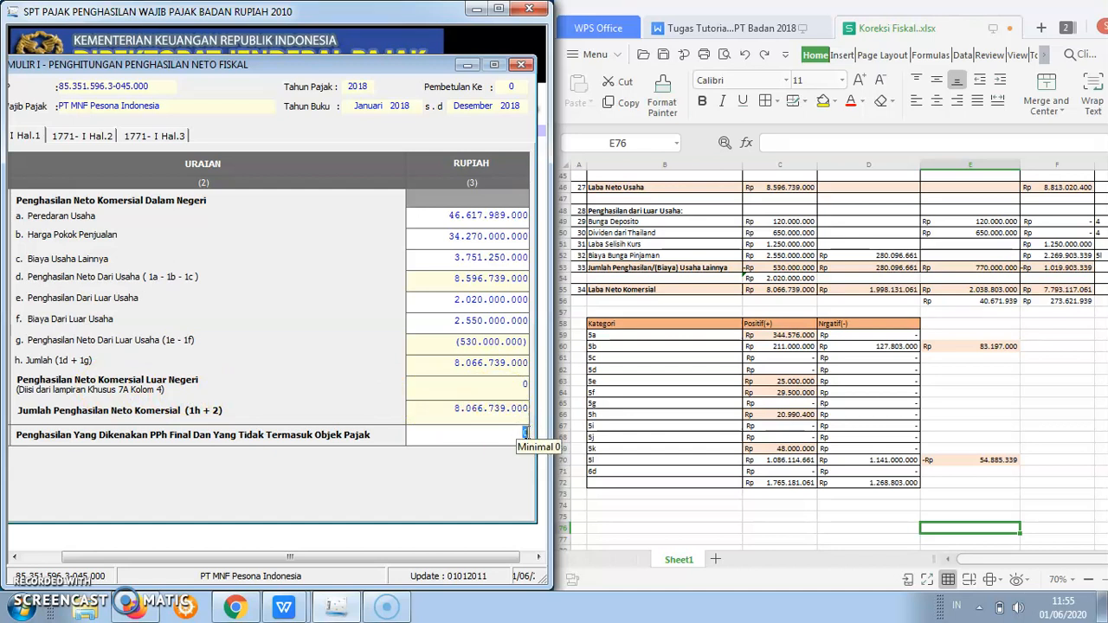
pyautogui.click(736, 329)
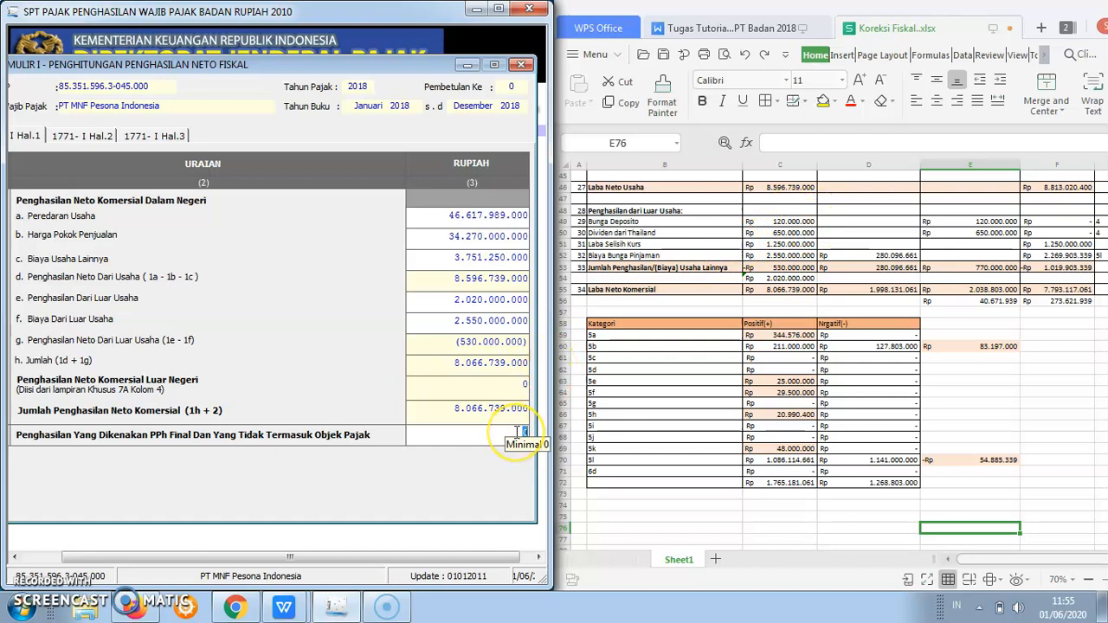
pyautogui.write('1')
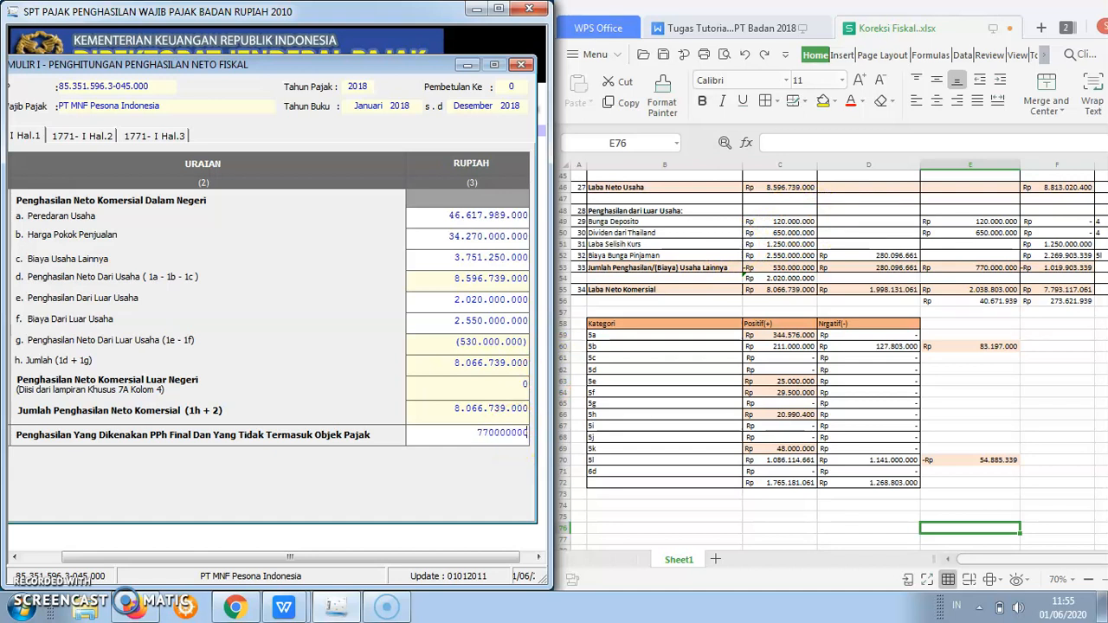
pyautogui.click(502, 421)
pyautogui.click(453, 386)
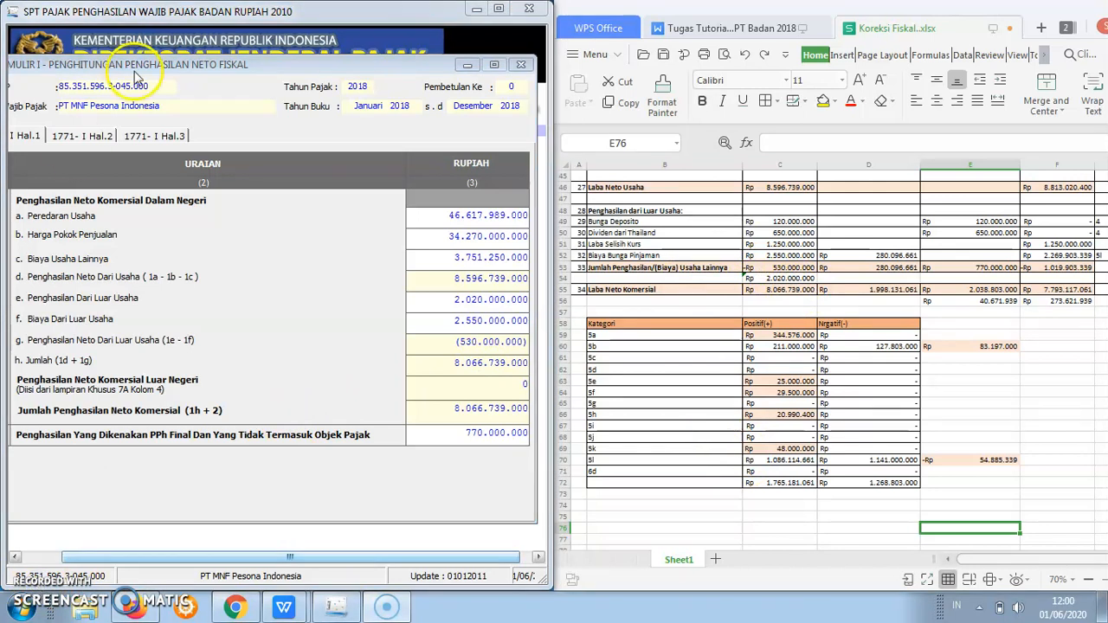
# On page 2 of Formulir 1771-I, set positive fiscal adjustment 5a, costs for shareholders' interests, to 344.576.000 from the workbook's category table.
pyautogui.click(90, 138)
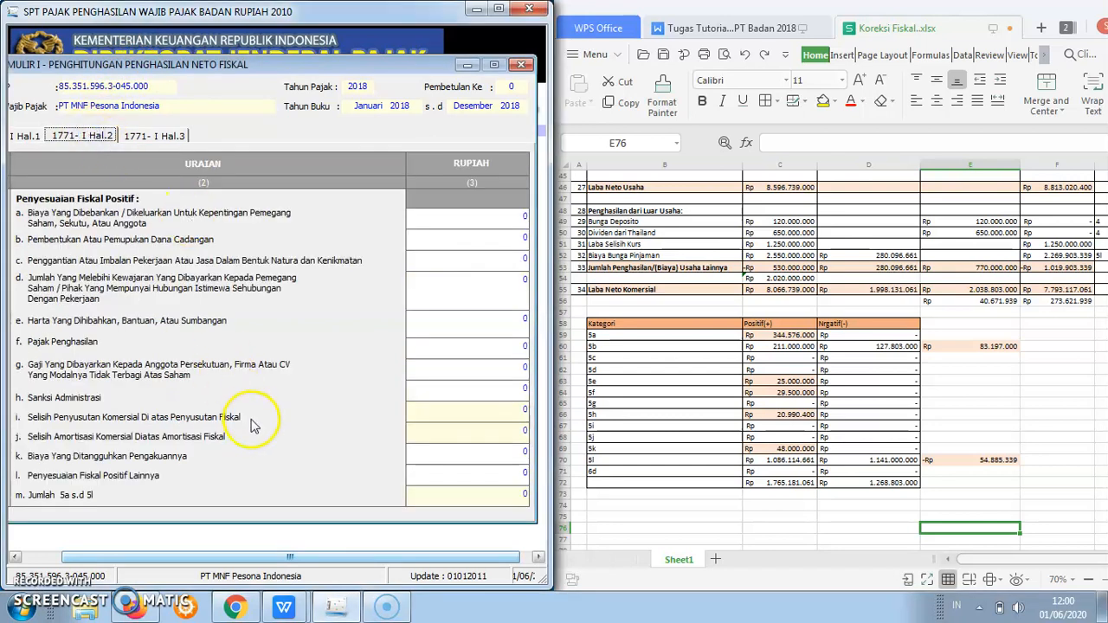
pyautogui.moveTo(264, 556); pyautogui.dragTo(170, 536)
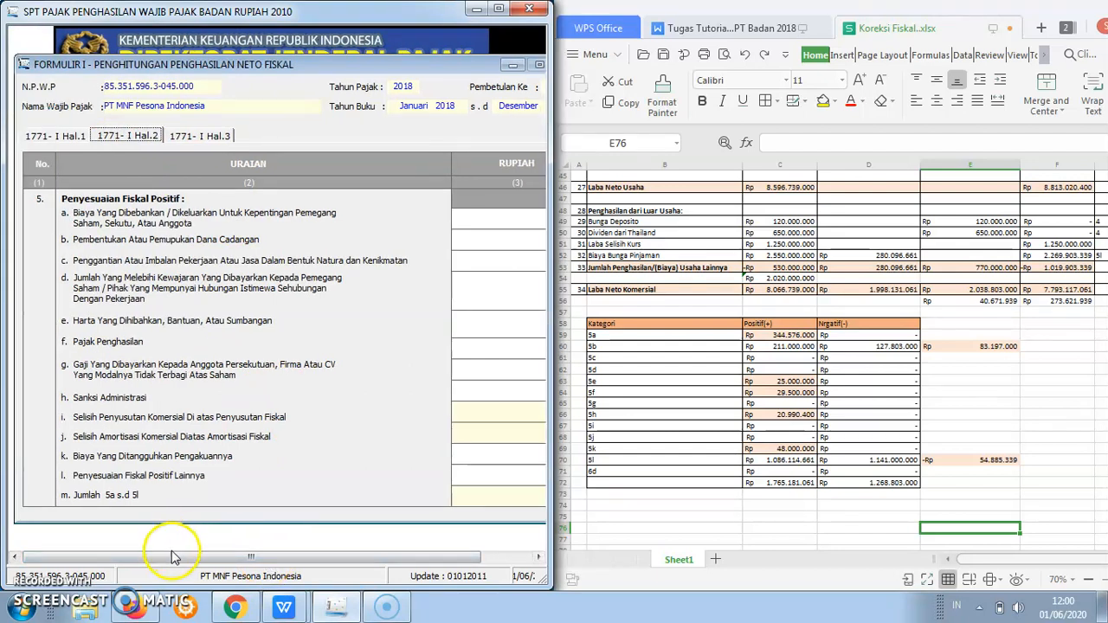
pyautogui.moveTo(172, 554); pyautogui.dragTo(190, 554)
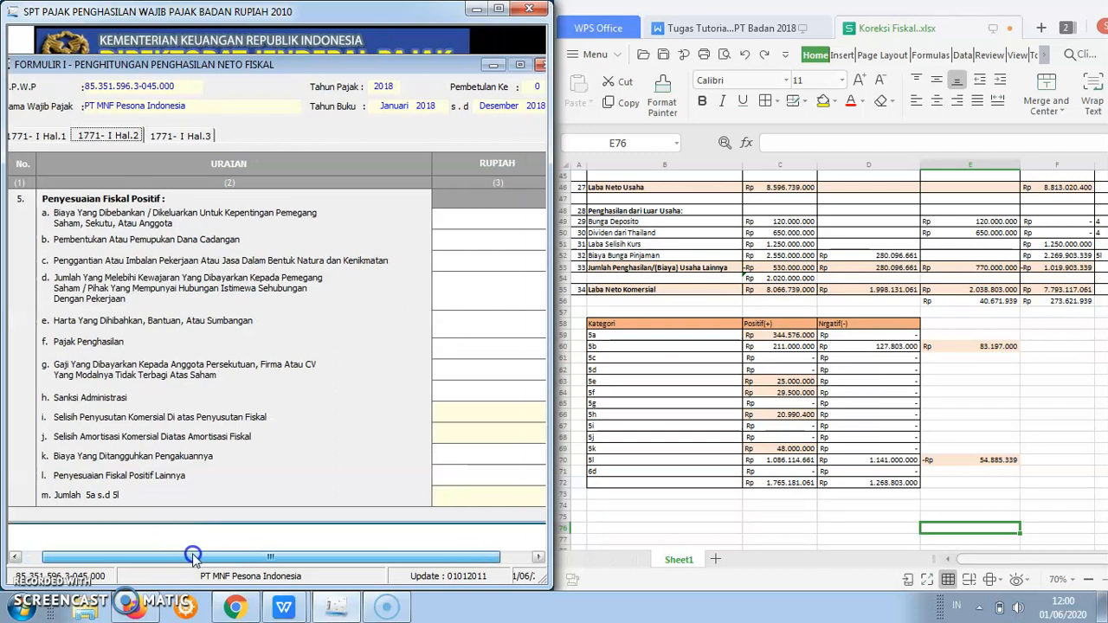
pyautogui.click(628, 331)
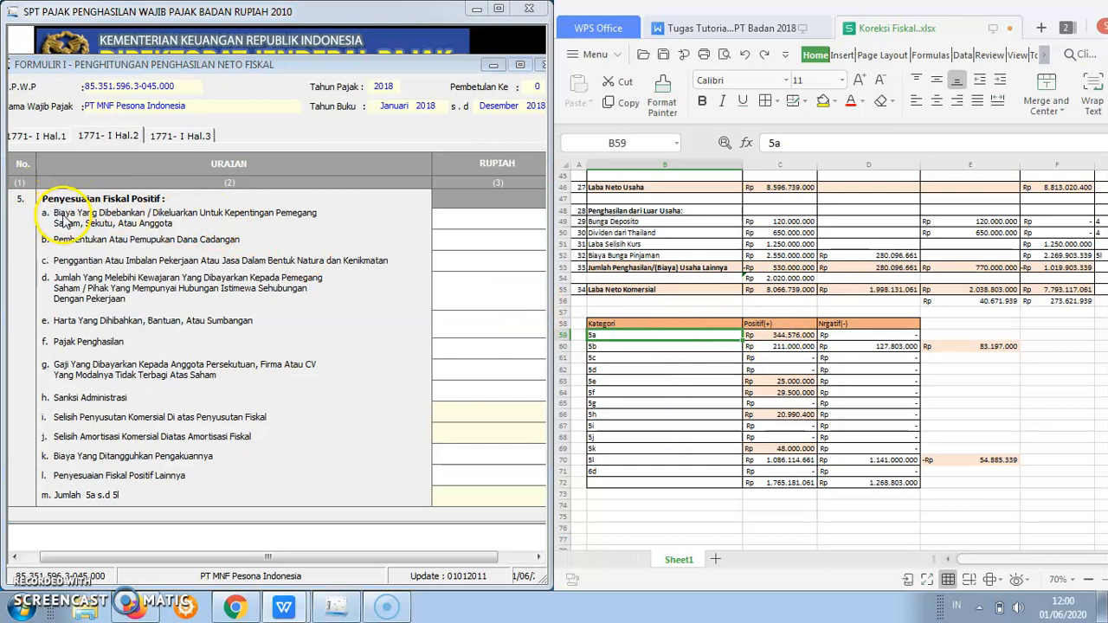
pyautogui.click(769, 334)
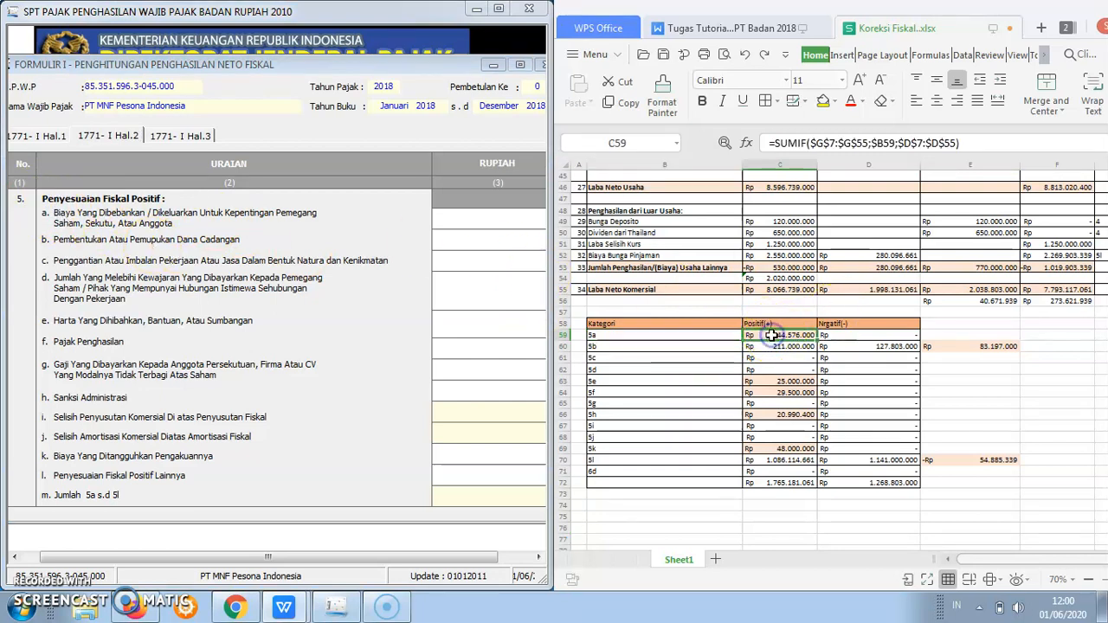
pyautogui.click(458, 223)
pyautogui.moveTo(372, 557); pyautogui.dragTo(405, 556)
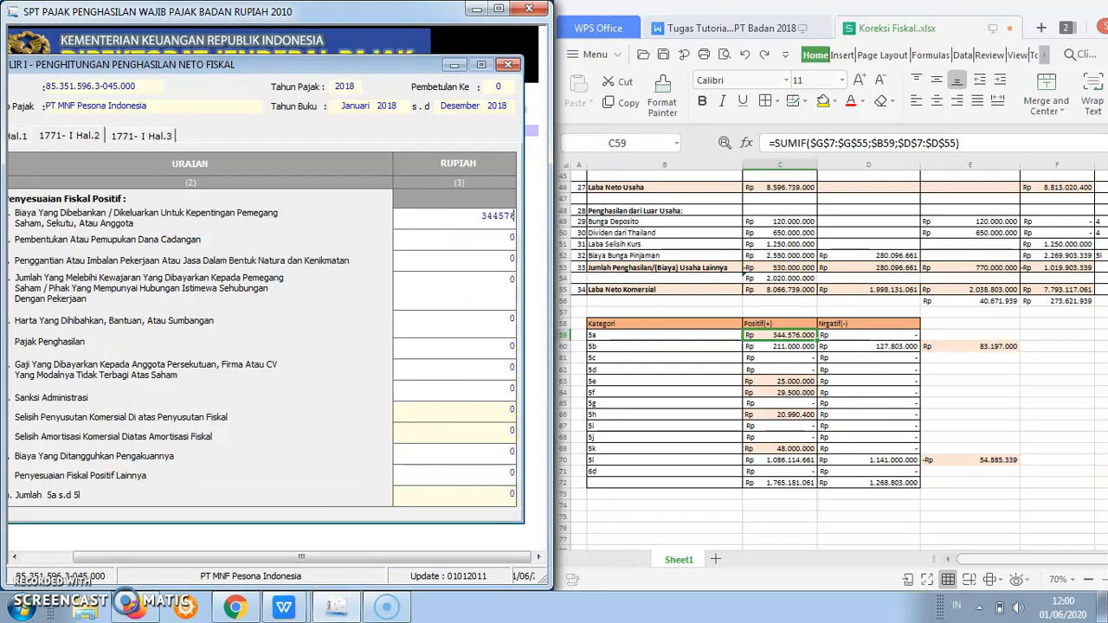
pyautogui.click(508, 235)
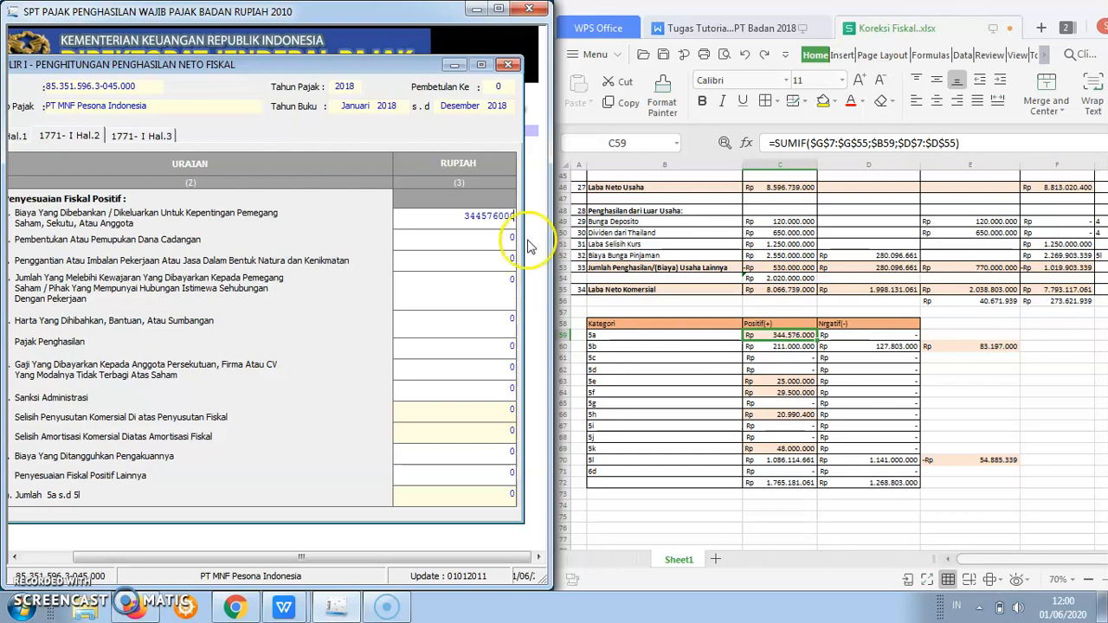
# Set adjustment 5b, Pembentukan Atau Pemupukan Dana Cadangan, to 83.197.000, the net of the workbook's positive and negative corrections.
pyautogui.click(736, 352)
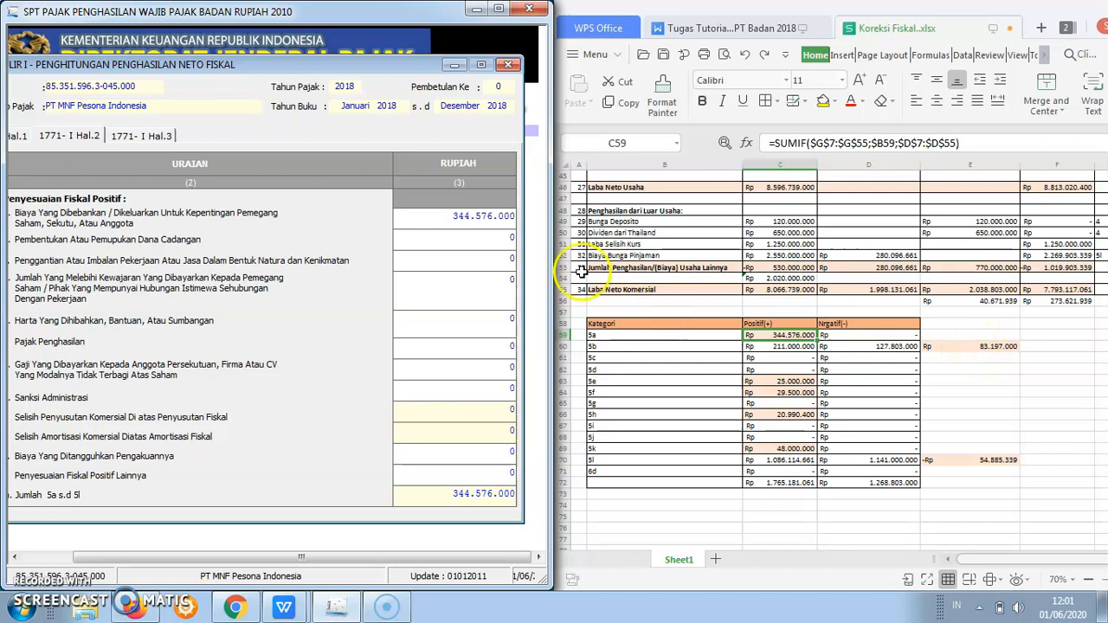
pyautogui.click(508, 236)
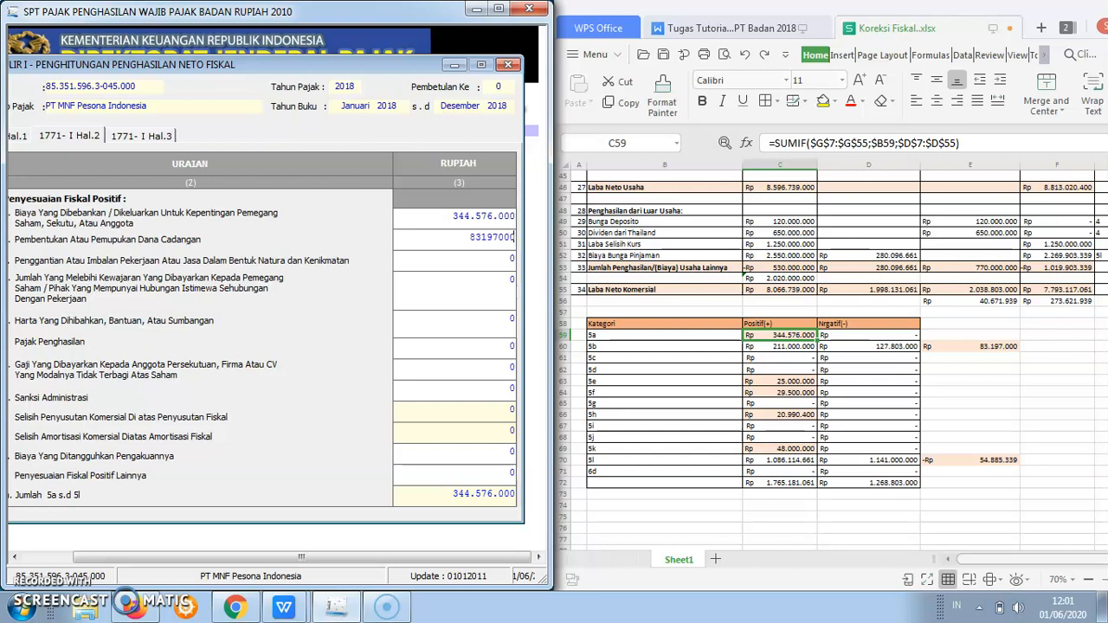
pyautogui.click(490, 258)
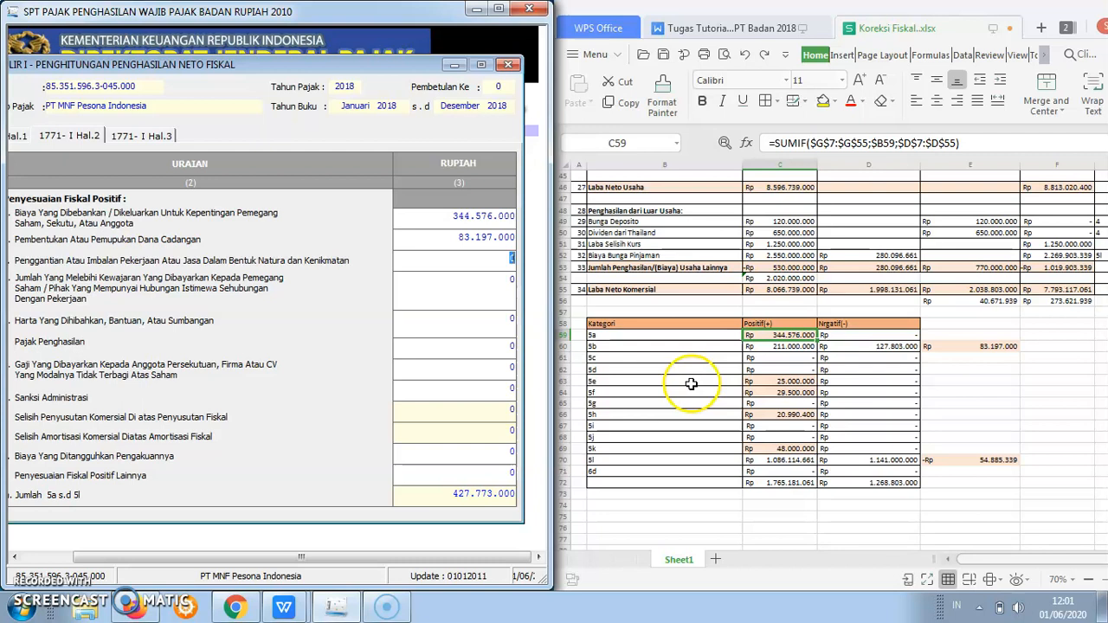
# Set adjustment 5e, Harta Yang Dihibahkan, Bantuan, Atau Sumbangan, to 25.000.000.
pyautogui.click(760, 381)
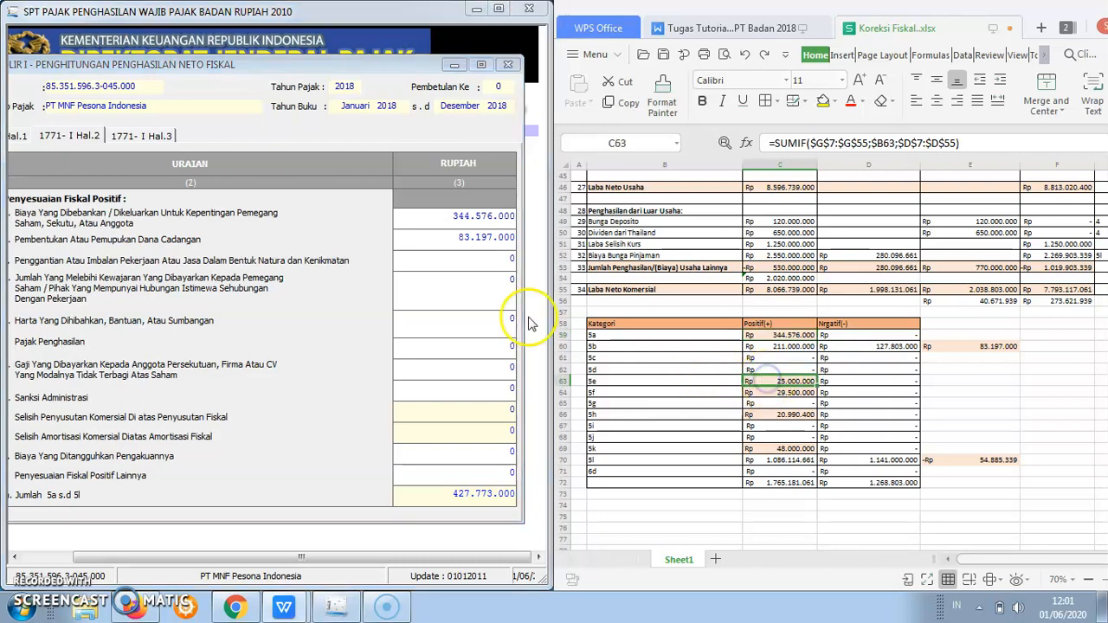
pyautogui.click(458, 556)
pyautogui.moveTo(458, 557); pyautogui.dragTo(448, 557)
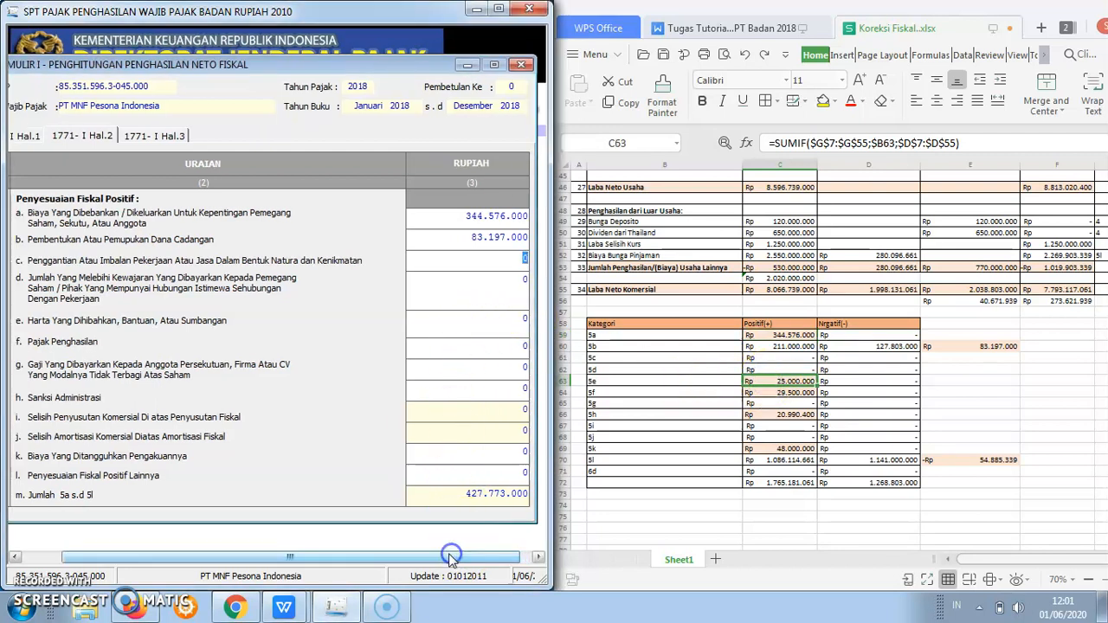
pyautogui.click(524, 316)
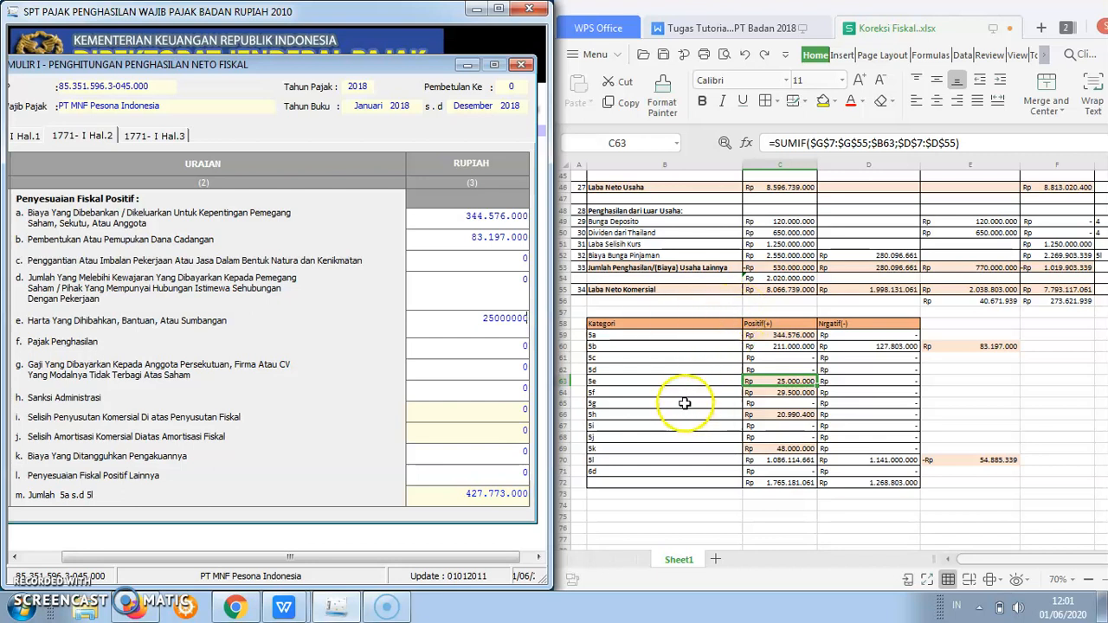
# Set adjustment 5f, Pajak Penghasilan, to 29.500.000 and adjustment 5h, Sanksi Administrasi, to 20.990.400.
pyautogui.click(522, 343)
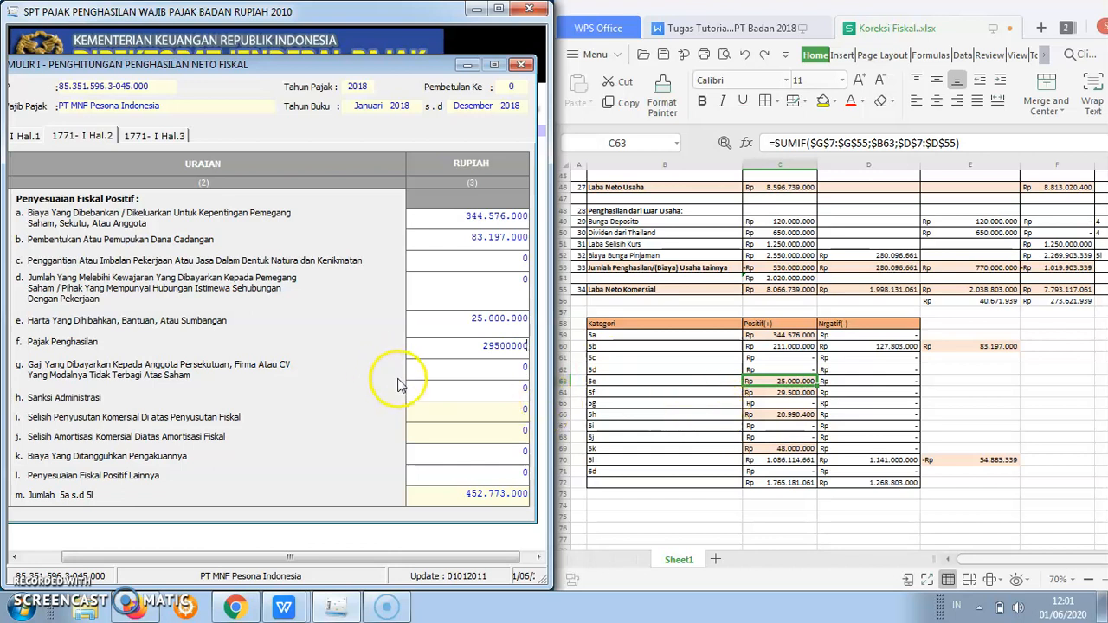
pyautogui.click(523, 389)
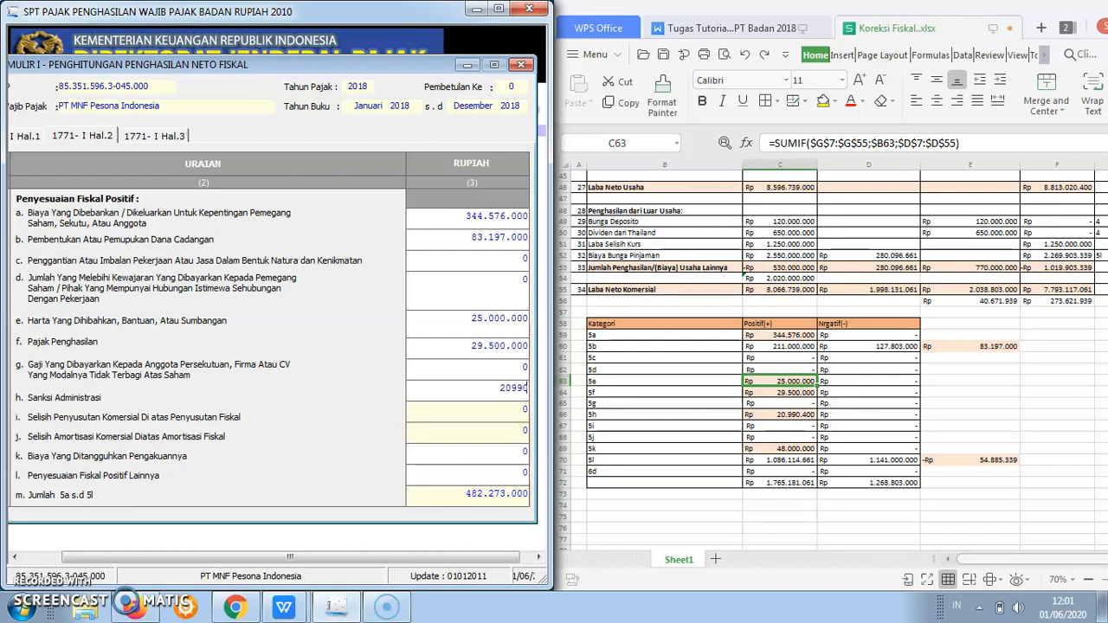
pyautogui.click(500, 420)
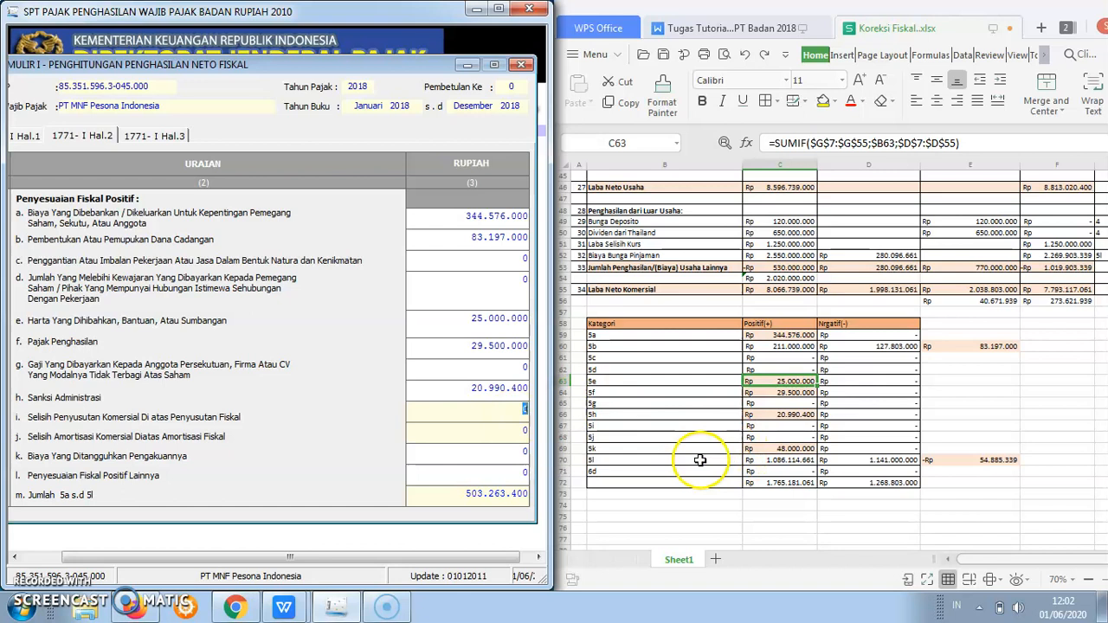
# Set adjustment 5k, Biaya Ditangguhkan Pengakuannya, to 48.000.000 and page 3's negative adjustment 6d, Penyesuaian Fiskal Negatif Lainnya, to 54.885.339.
pyautogui.click(522, 450)
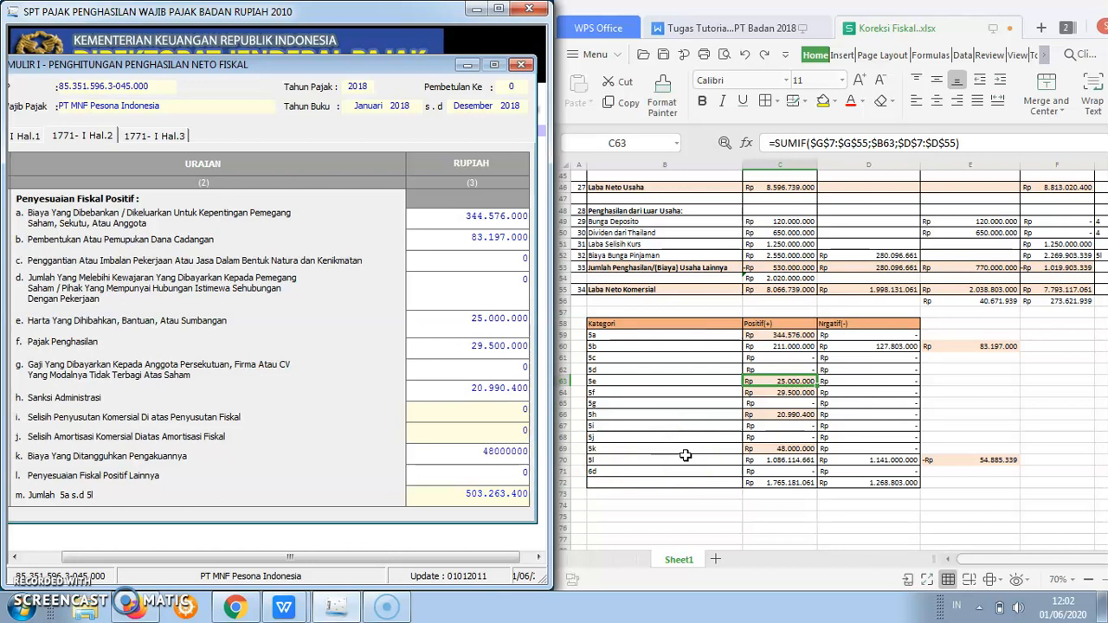
pyautogui.click(408, 438)
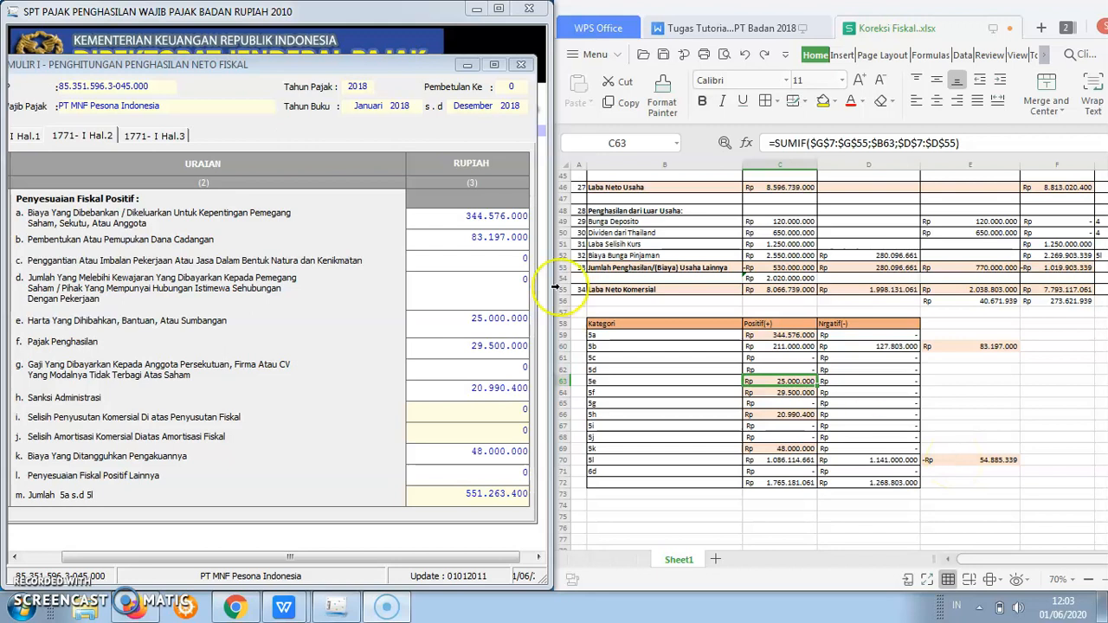
pyautogui.click(171, 136)
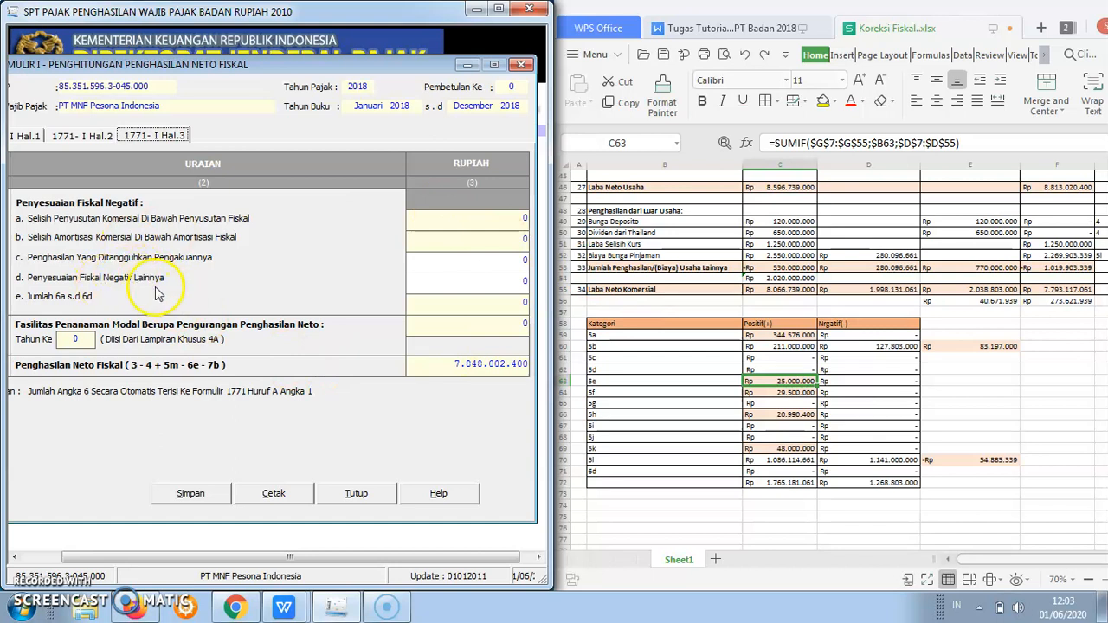
pyautogui.click(517, 285)
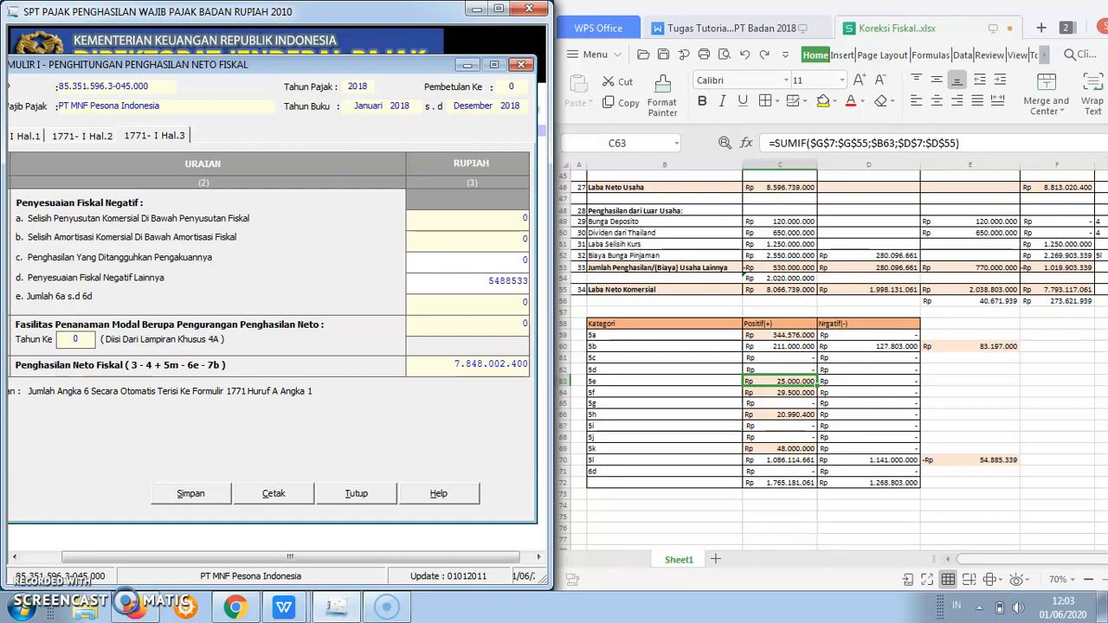
pyautogui.click(517, 303)
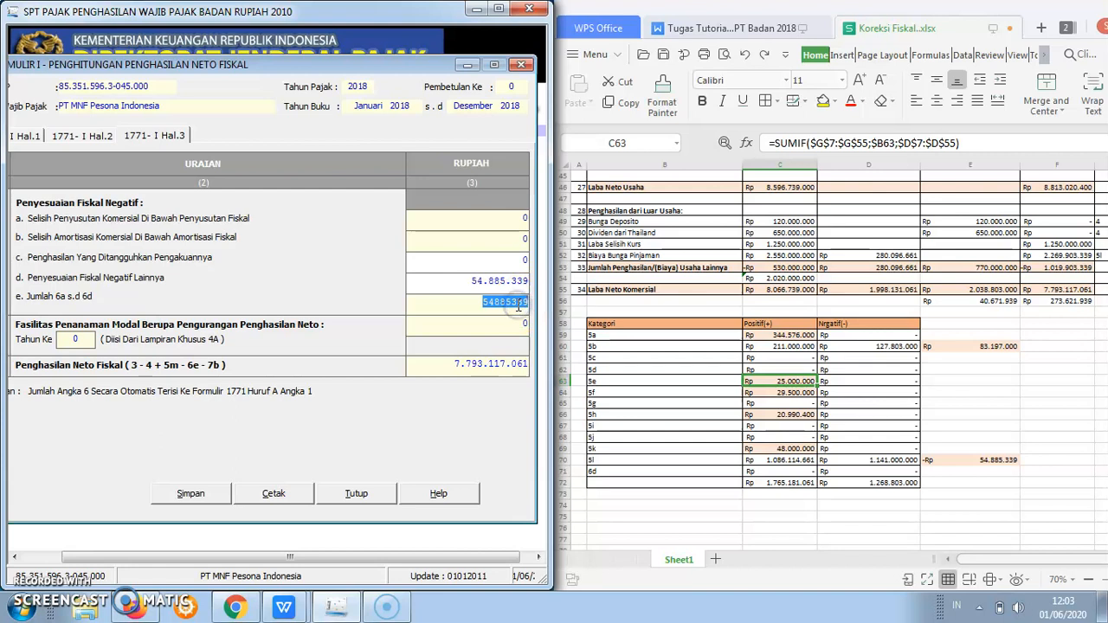
pyautogui.click(499, 327)
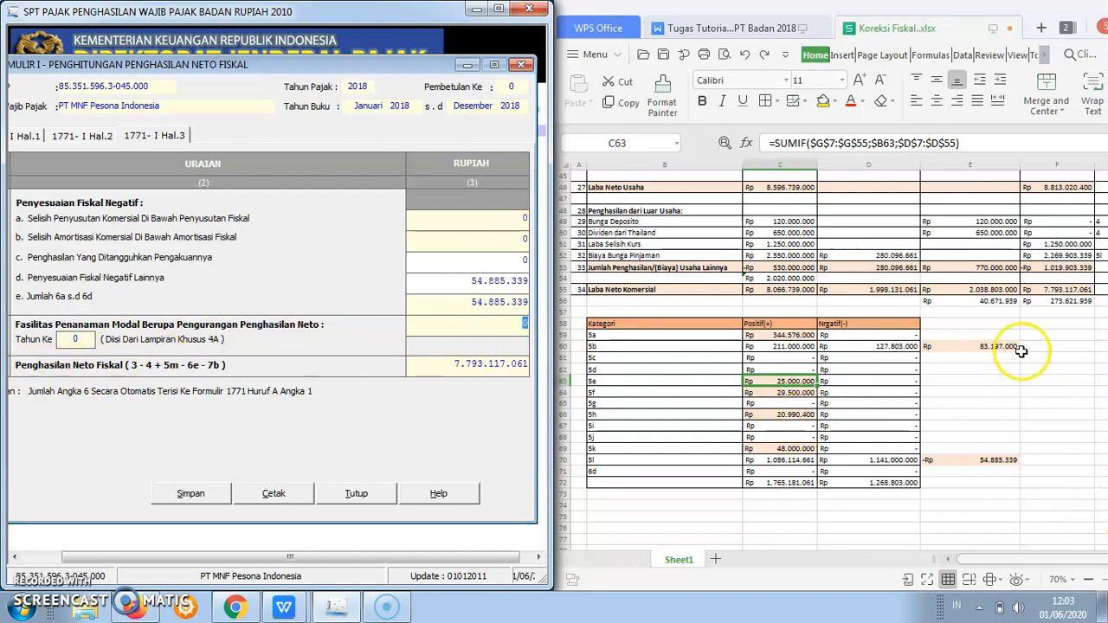
# Review the workbook's Fiskal column from its start down to the Laba Neto Komersial row against the form's Penghasilan Neto Fiskal.
pyautogui.click(1056, 279)
pyautogui.press('Up')
pyautogui.press('Up')
pyautogui.press('Up')
pyautogui.press('Up')
pyautogui.press('Up')
pyautogui.press('Up')
pyautogui.press('Up')
pyautogui.press('Up')
pyautogui.press('Up')
pyautogui.press('Up')
pyautogui.press('Up')
pyautogui.press('Up')
pyautogui.press('Up')
pyautogui.press('Up')
pyautogui.press('Up')
pyautogui.press('Up')
pyautogui.press('Up')
pyautogui.press('Up')
pyautogui.press('Up')
pyautogui.press('Up')
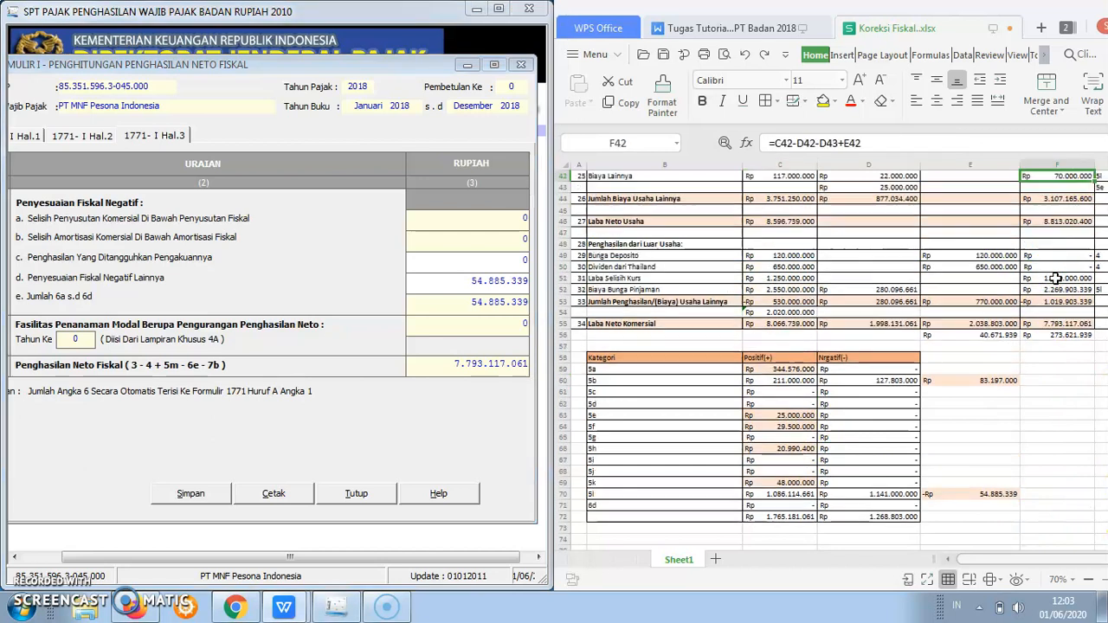
pyautogui.press('Up')
pyautogui.press('Up')
pyautogui.press('Up')
pyautogui.press('Up')
pyautogui.press('Up')
pyautogui.press('Up')
pyautogui.press('Up')
pyautogui.press('Up')
pyautogui.press('Up')
pyautogui.press('Up')
pyautogui.press('Up')
pyautogui.press('Up')
pyautogui.press('Up')
pyautogui.press('Up')
pyautogui.press('Up')
pyautogui.press('Up')
pyautogui.press('Up')
pyautogui.press('Up')
pyautogui.press('Up')
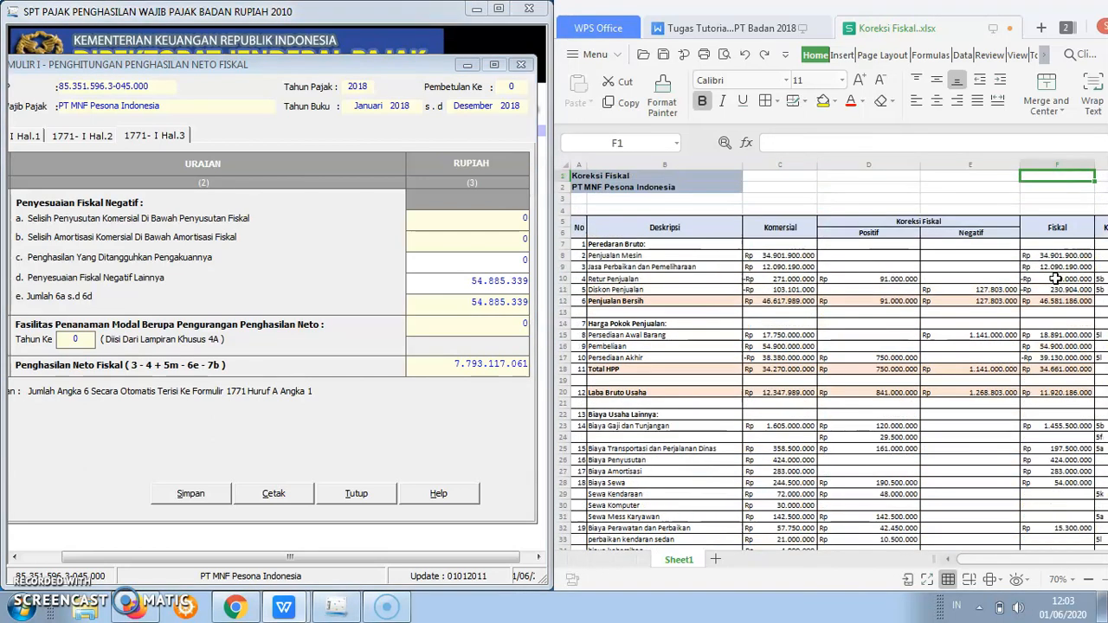
pyautogui.press('Down')
pyautogui.press('Down')
pyautogui.press('Down')
pyautogui.press('Down')
pyautogui.press('Down')
pyautogui.press('Down')
pyautogui.press('Down')
pyautogui.press('Down')
pyautogui.press('Down')
pyautogui.press('Down')
pyautogui.press('Down')
pyautogui.press('Down')
pyautogui.press('Down')
pyautogui.press('Down')
pyautogui.press('Down')
pyautogui.press('Down')
pyautogui.press('Down')
pyautogui.press('Down')
pyautogui.press('Down')
pyautogui.press('Down')
pyautogui.press('Down')
pyautogui.press('Down')
pyautogui.press('Down')
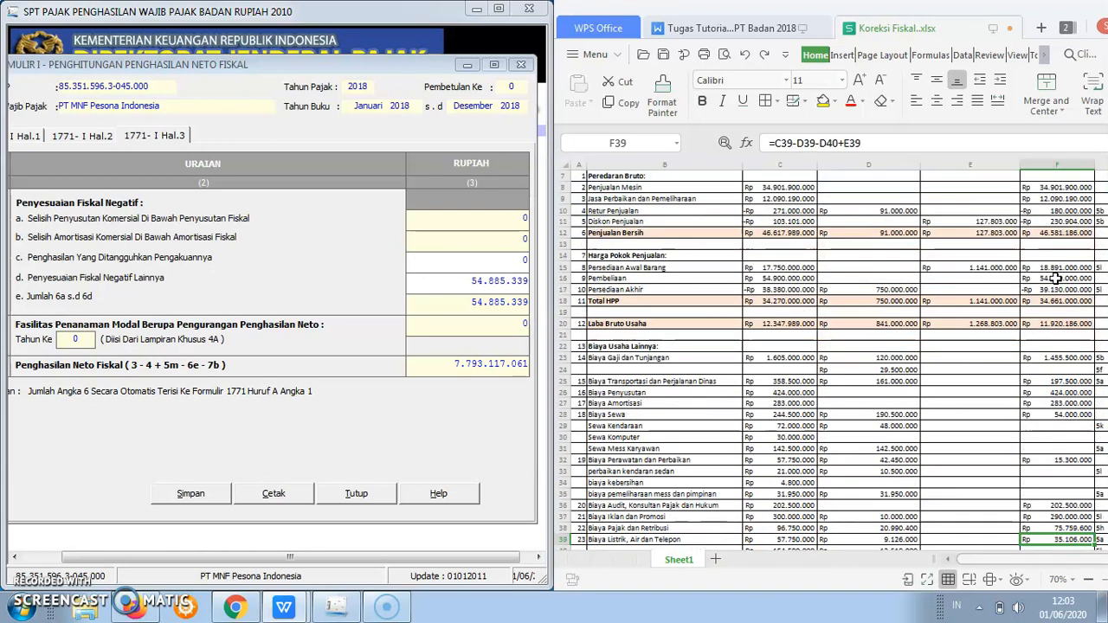
pyautogui.press('Down')
pyautogui.press('Down')
pyautogui.press('Down')
pyautogui.press('Down')
pyautogui.press('Down')
pyautogui.press('Down')
pyautogui.press('Down')
pyautogui.press('Down')
pyautogui.press('Down')
pyautogui.press('Down')
pyautogui.press('Down')
pyautogui.press('Down')
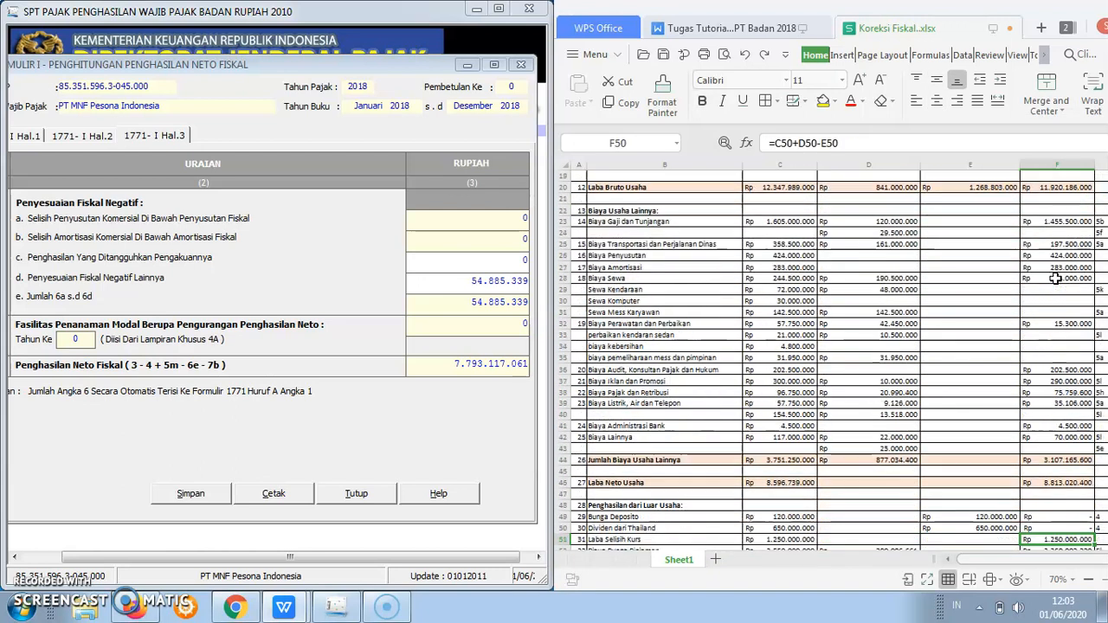
pyautogui.press('Down')
pyautogui.press('Down')
pyautogui.press('Down')
pyautogui.press('Down')
pyautogui.press('Down')
pyautogui.press('Down')
pyautogui.press('Down')
pyautogui.press('Down')
pyautogui.press('Up')
pyautogui.press('Up')
pyautogui.press('Up')
pyautogui.press('Up')
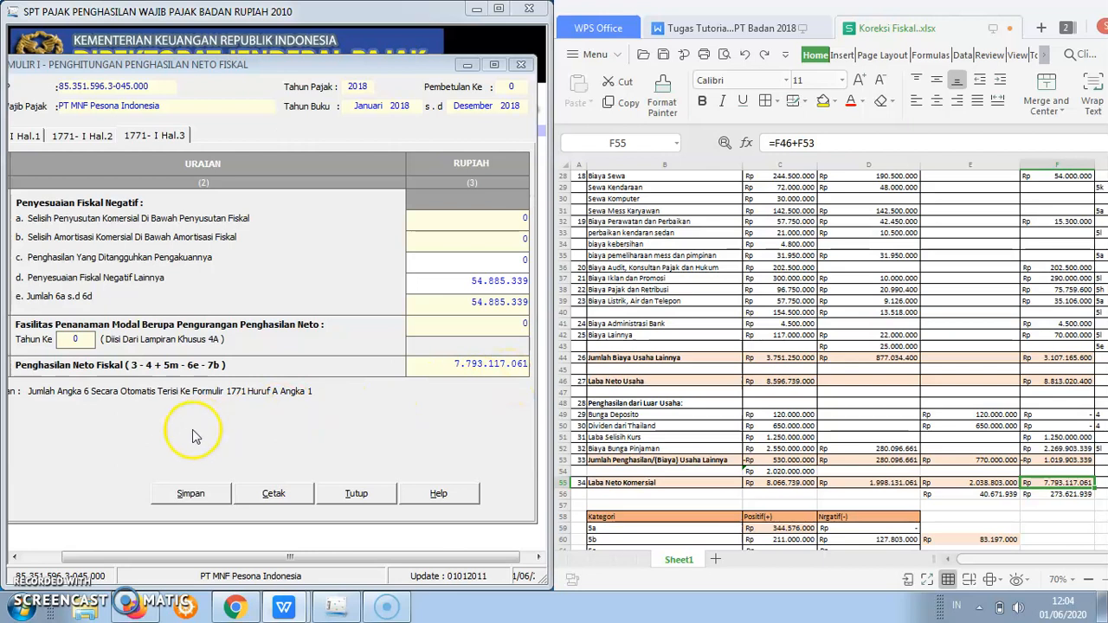
# Save Formulir 1771-I, close the form, and maximize the eSPT window.
pyautogui.click(198, 493)
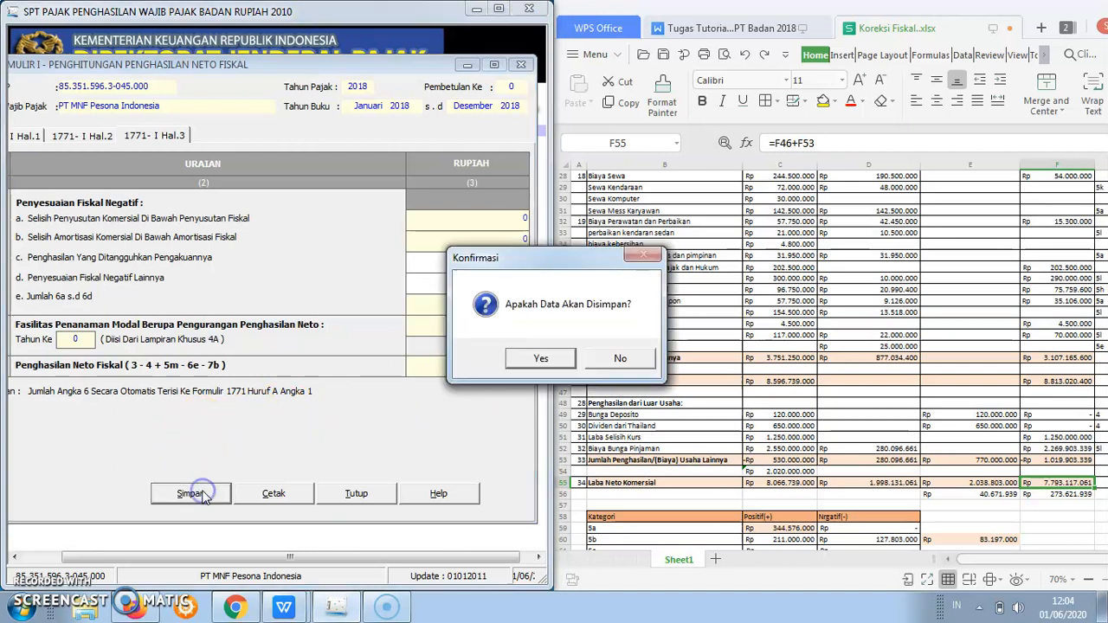
pyautogui.click(526, 359)
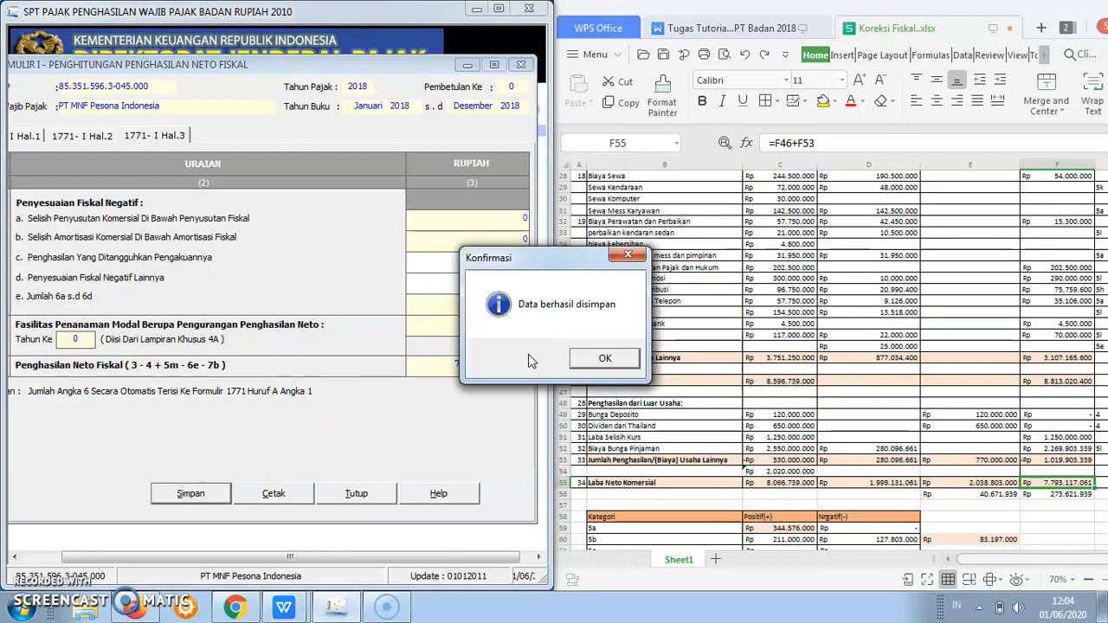
pyautogui.click(582, 358)
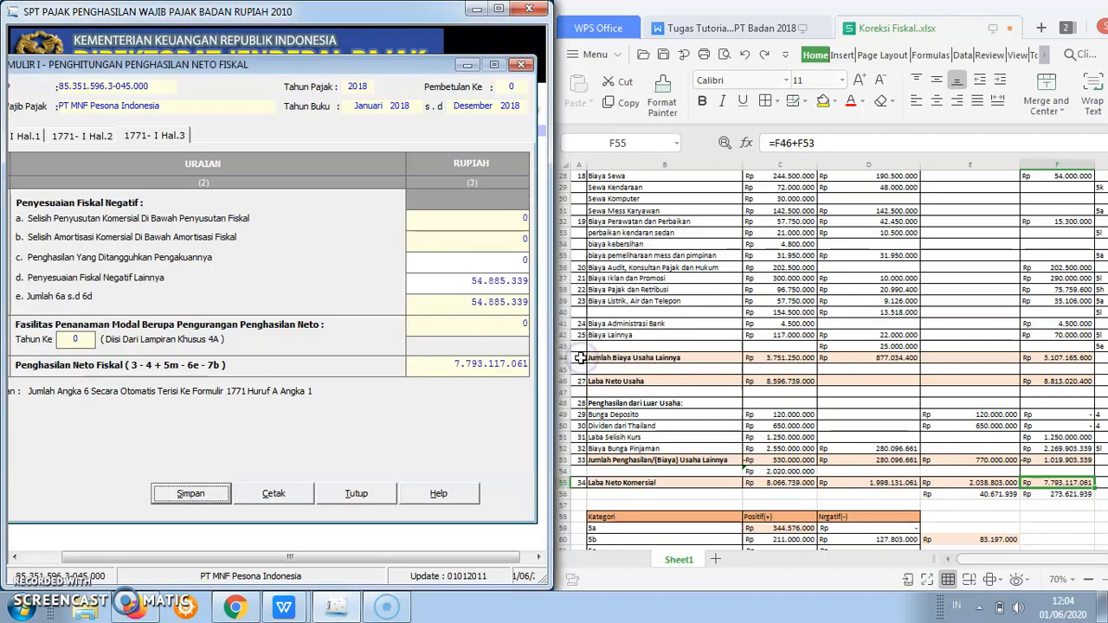
pyautogui.click(521, 64)
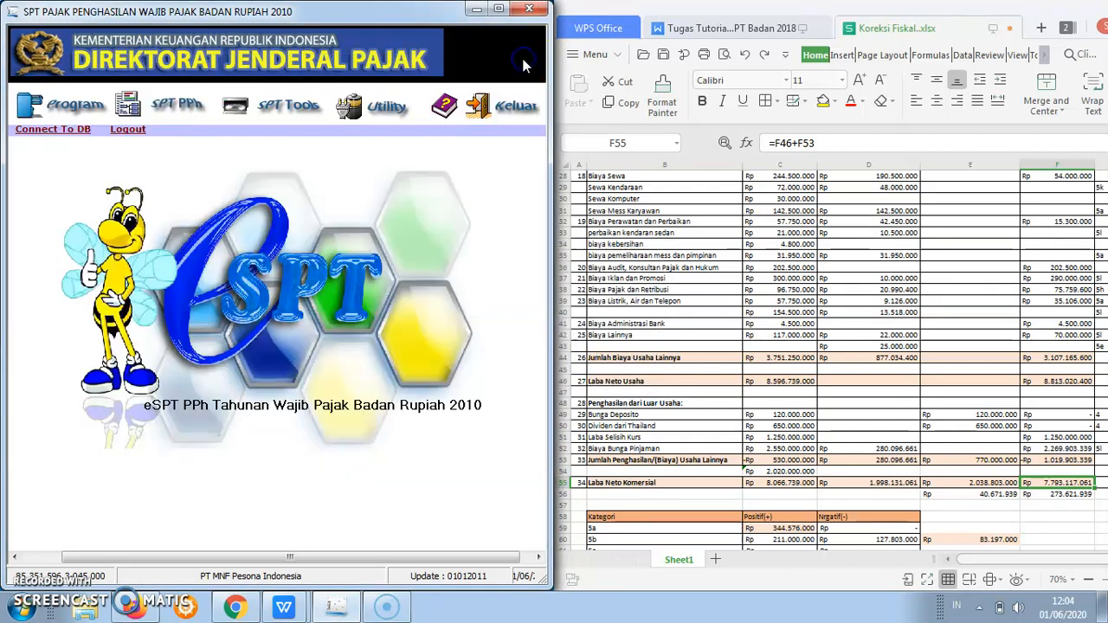
pyautogui.click(499, 8)
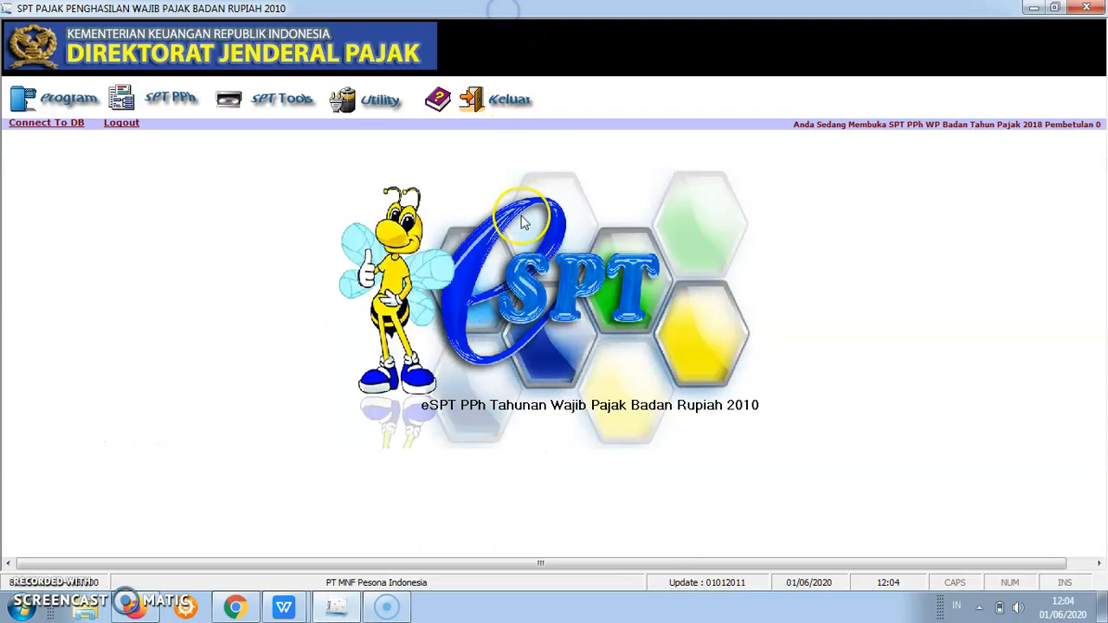